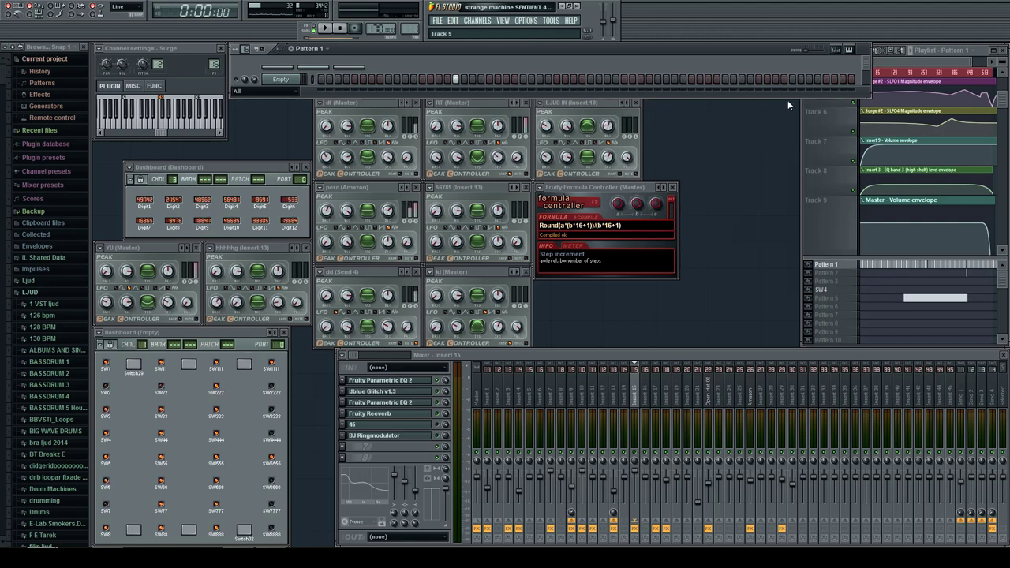
# Step: Narrow the step sequencer window so it clears the playlist, and collapse it to a thin strip above the Peak Controllers
pyautogui.moveTo(870, 77); pyautogui.dragTo(773, 58)
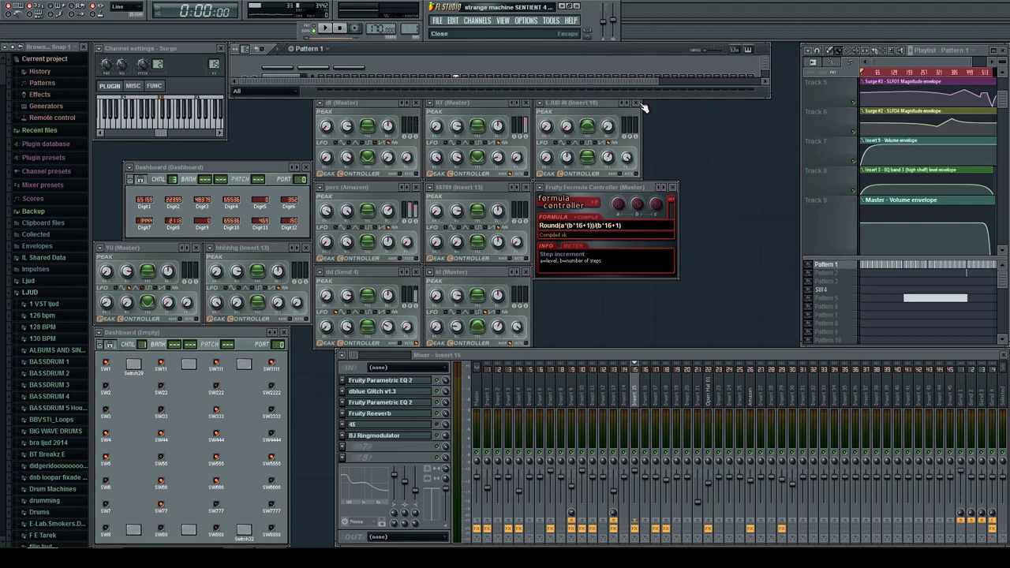
pyautogui.moveTo(642, 99); pyautogui.dragTo(638, 90)
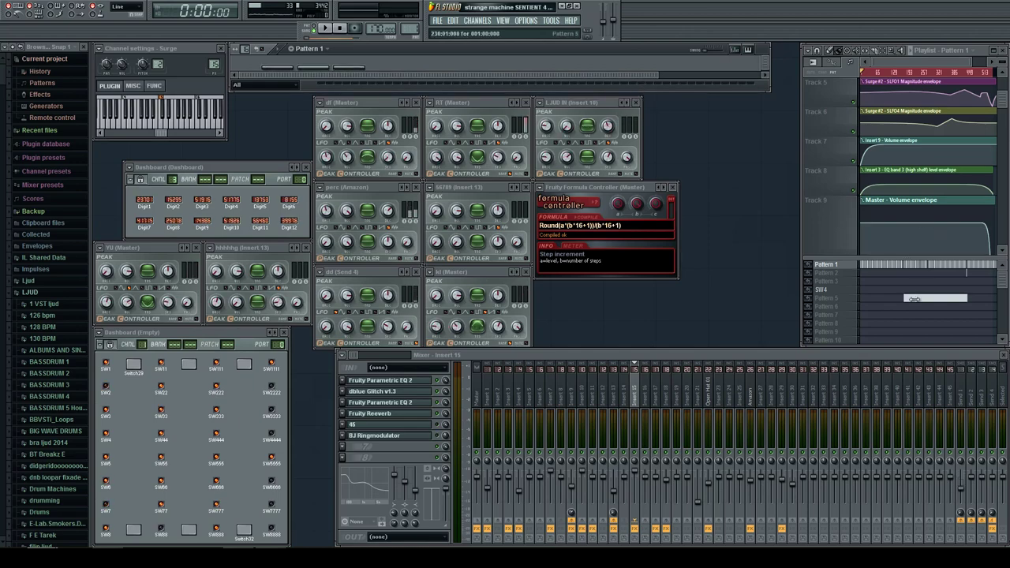
pyautogui.click(887, 256)
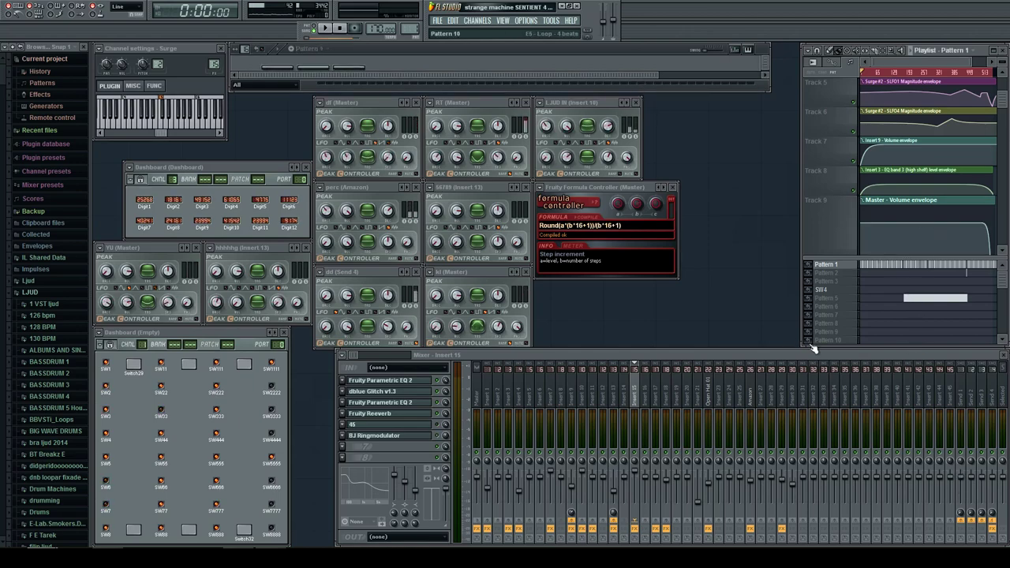
# Step: Enlarge the playlist to examine the automation clips on Tracks 1 to 15, and shrink its window back to a compact size
pyautogui.moveTo(804, 345); pyautogui.dragTo(316, 541)
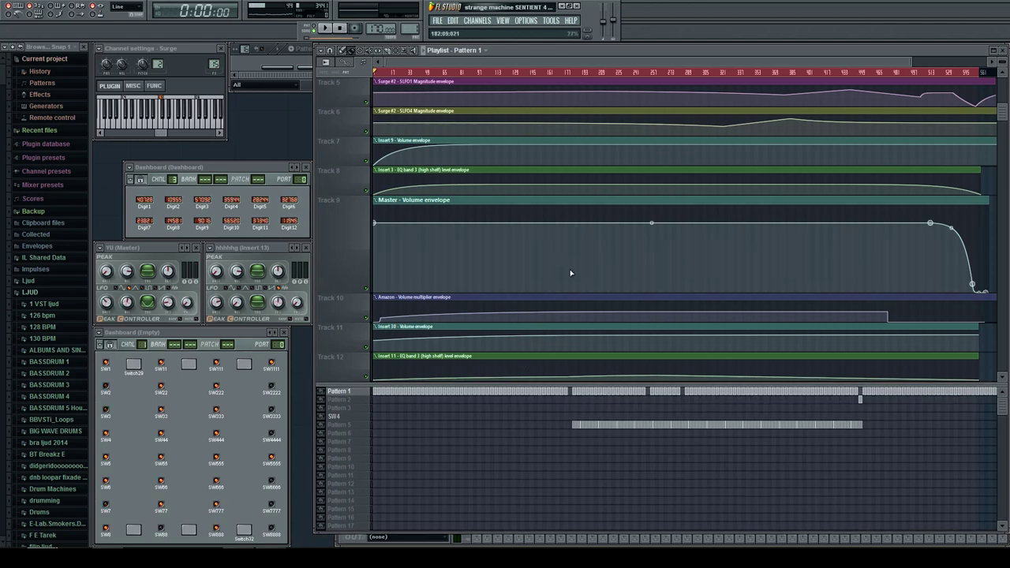
pyautogui.moveTo(314, 398); pyautogui.dragTo(781, 395)
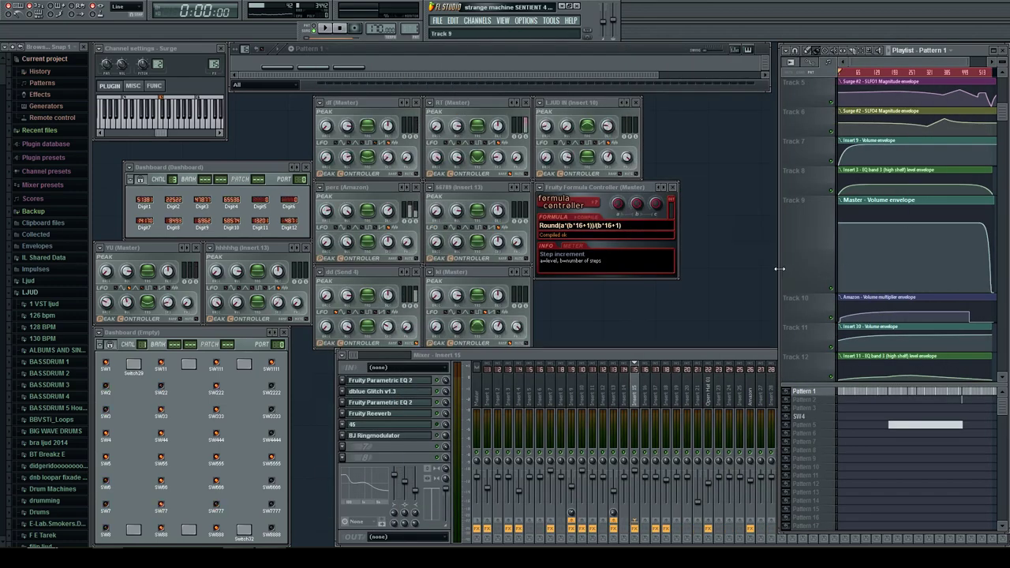
pyautogui.moveTo(778, 269); pyautogui.dragTo(331, 269)
pyautogui.scroll(4, 742, 267)
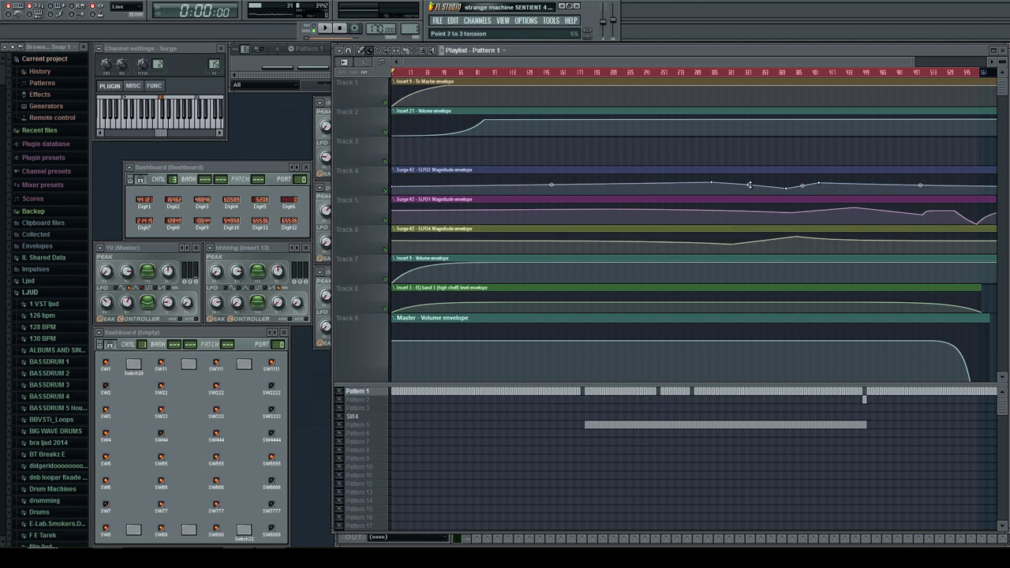
pyautogui.scroll(-5, 519, 193)
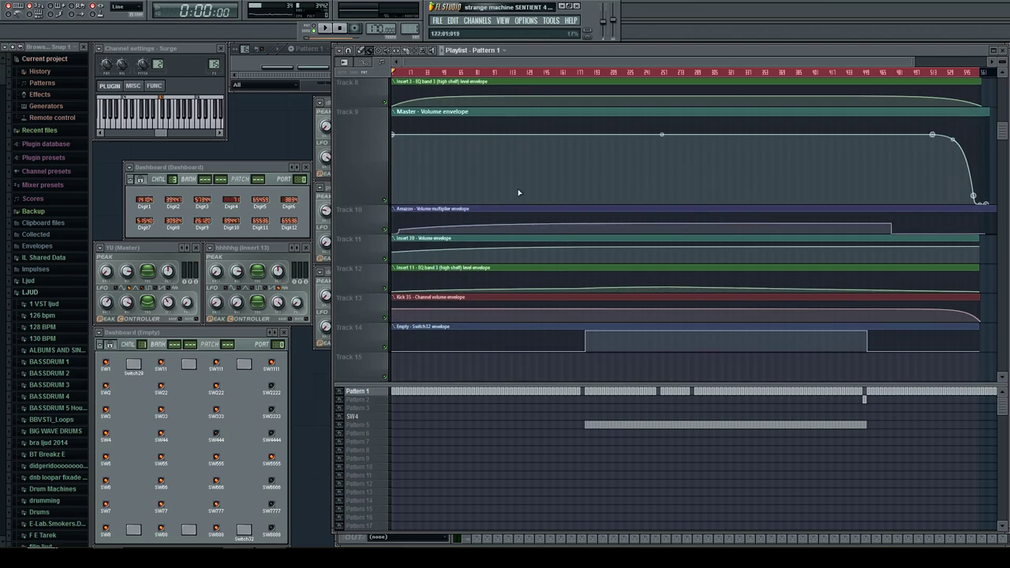
pyautogui.scroll(5, 519, 193)
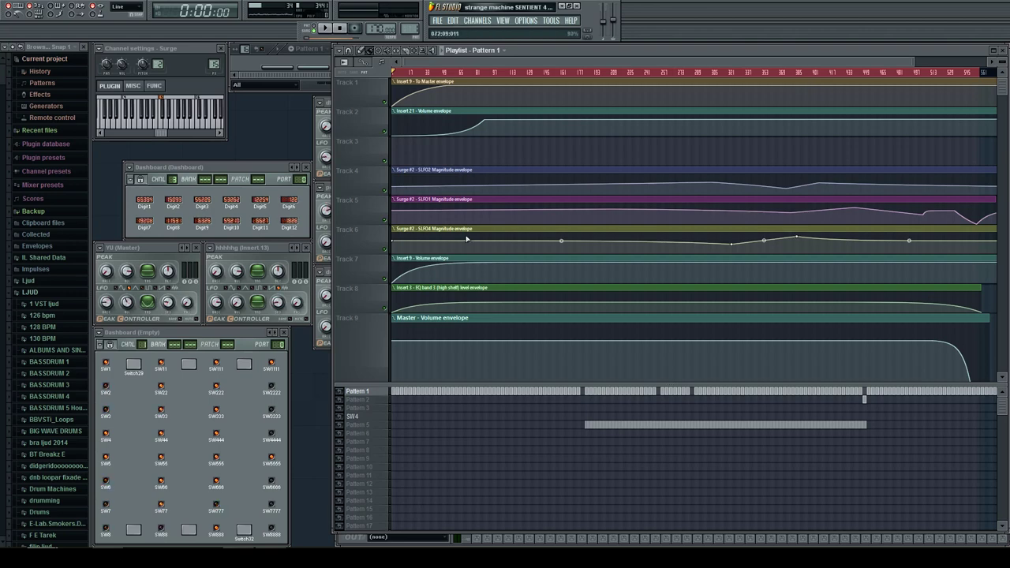
pyautogui.moveTo(334, 419); pyautogui.dragTo(770, 390)
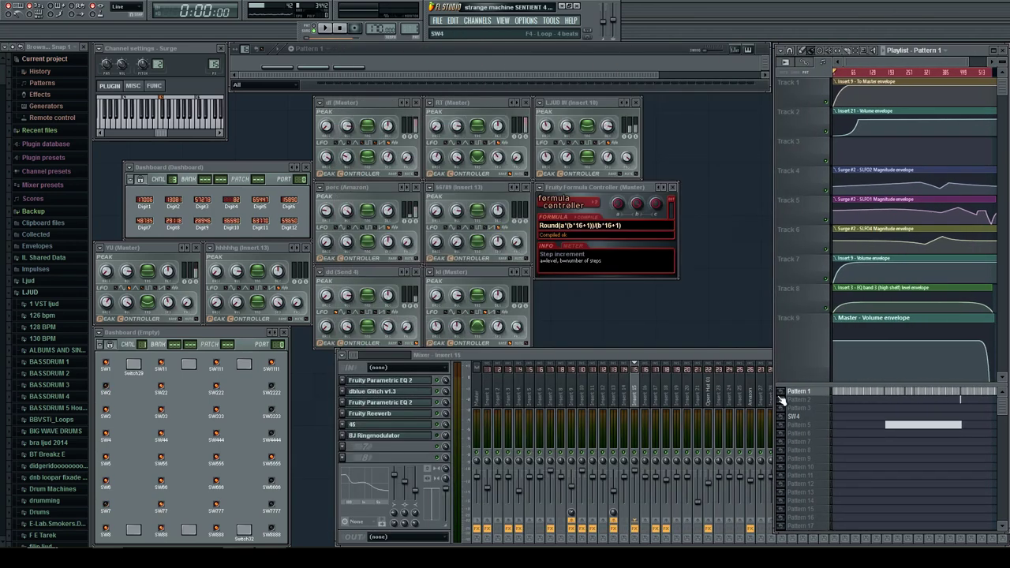
pyautogui.moveTo(824, 543); pyautogui.dragTo(822, 345)
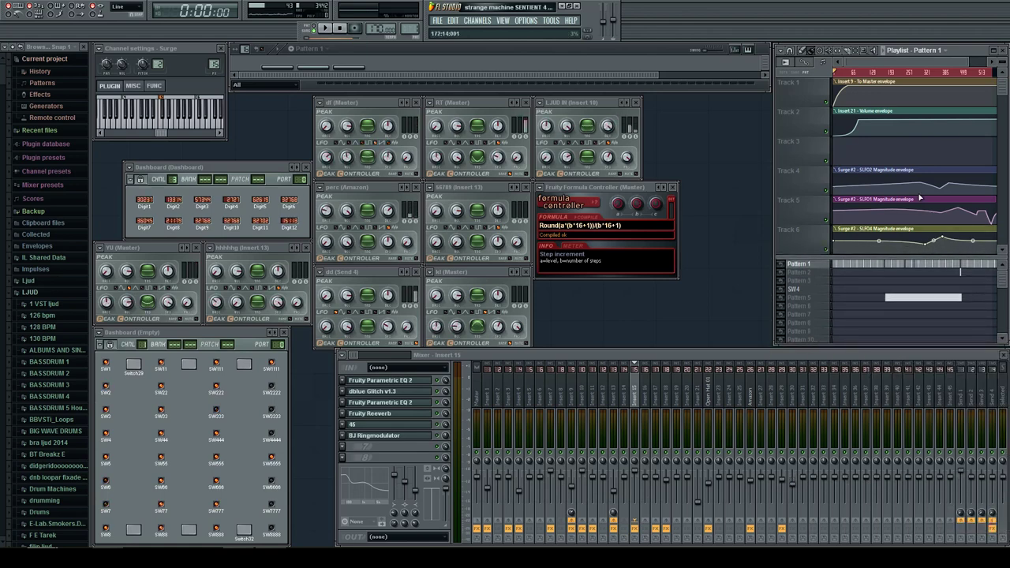
# Step: Check the song's length by moving the playhead through the timeline to its end, and return it to the start
pyautogui.click(915, 73)
pyautogui.click(989, 73)
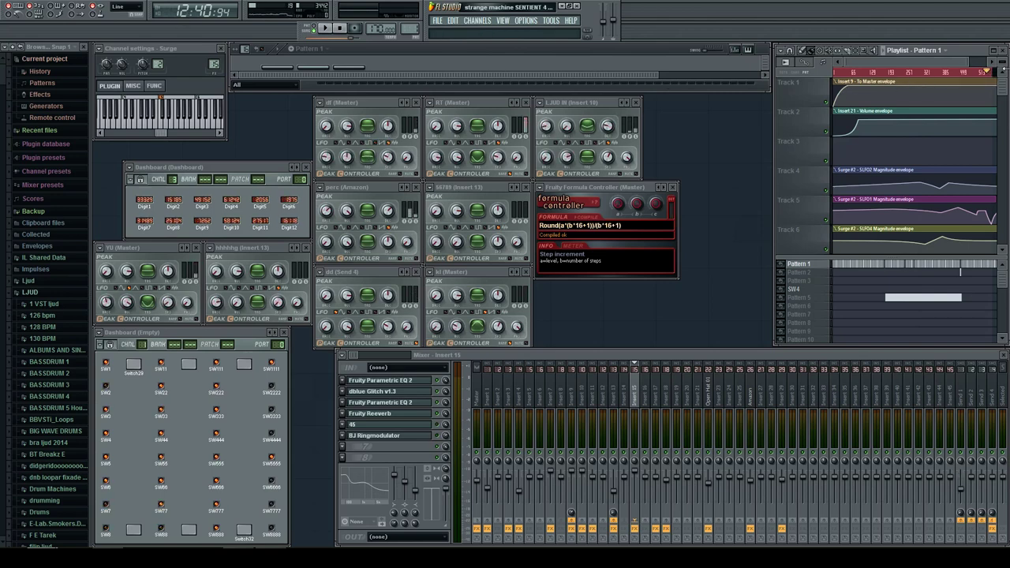
pyautogui.click(993, 73)
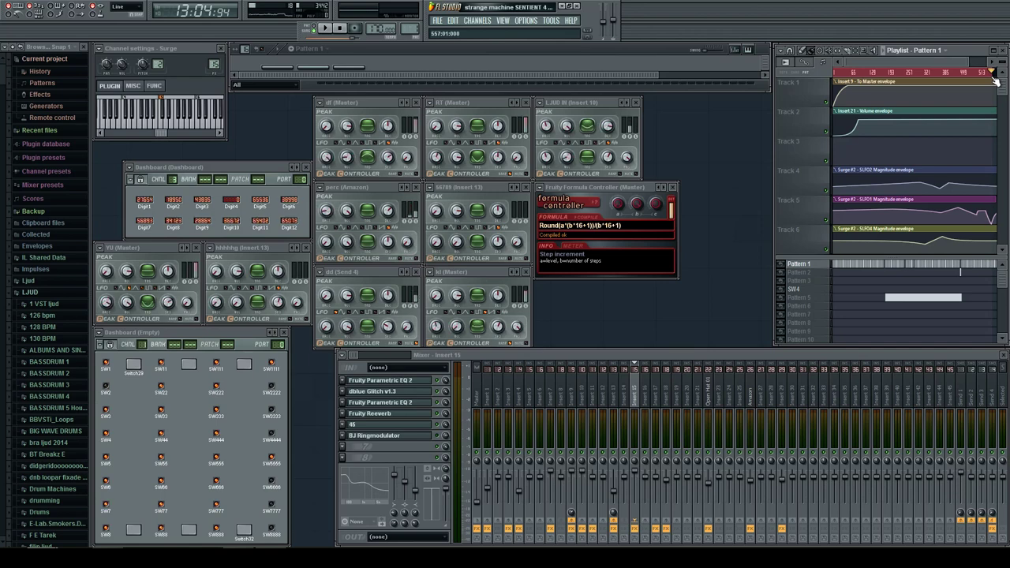
pyautogui.click(820, 74)
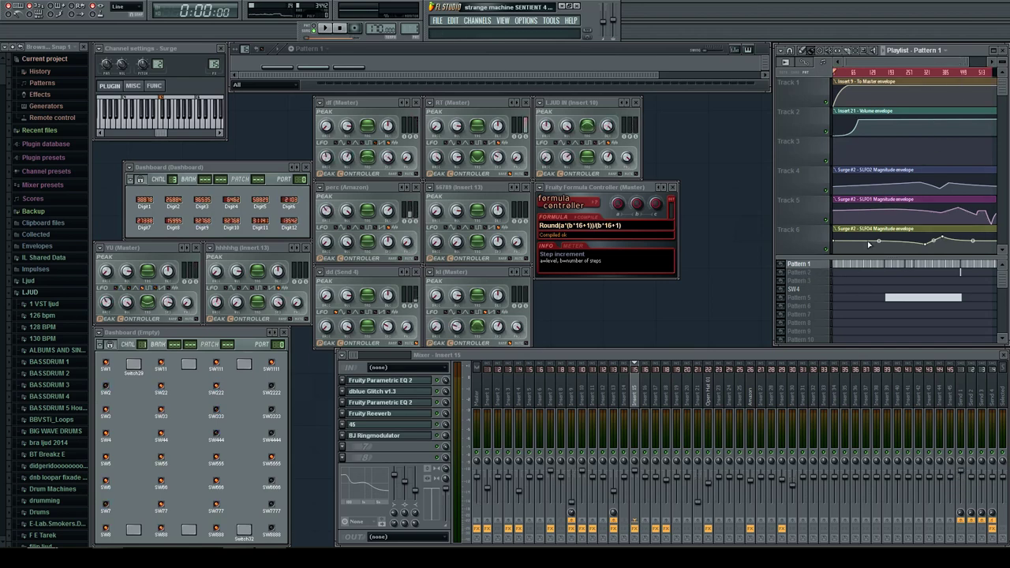
# Step: Reselect Pattern 1 to expand the step sequencer and examine its full channel list
pyautogui.click(814, 276)
pyautogui.click(812, 265)
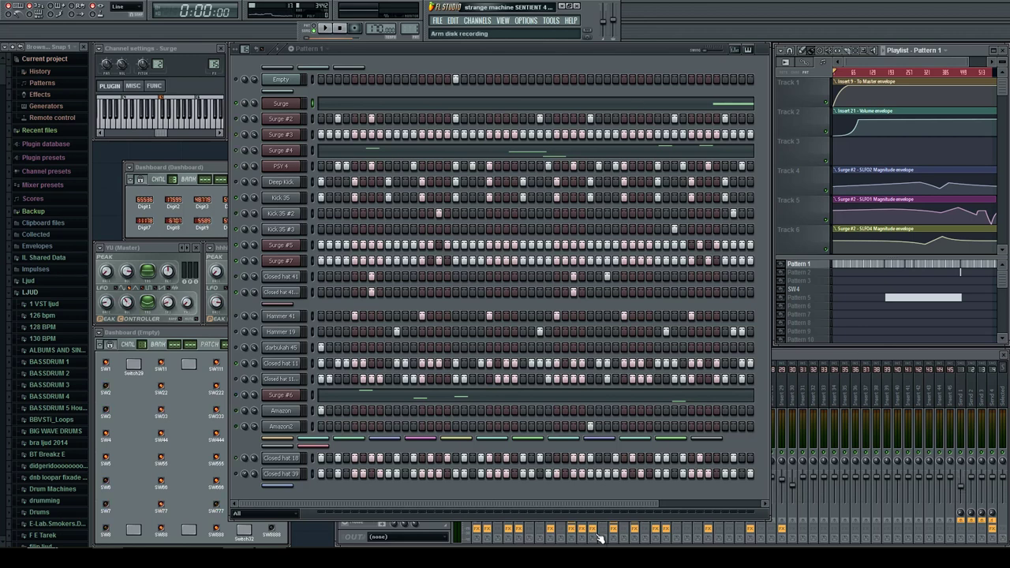
pyautogui.click(599, 496)
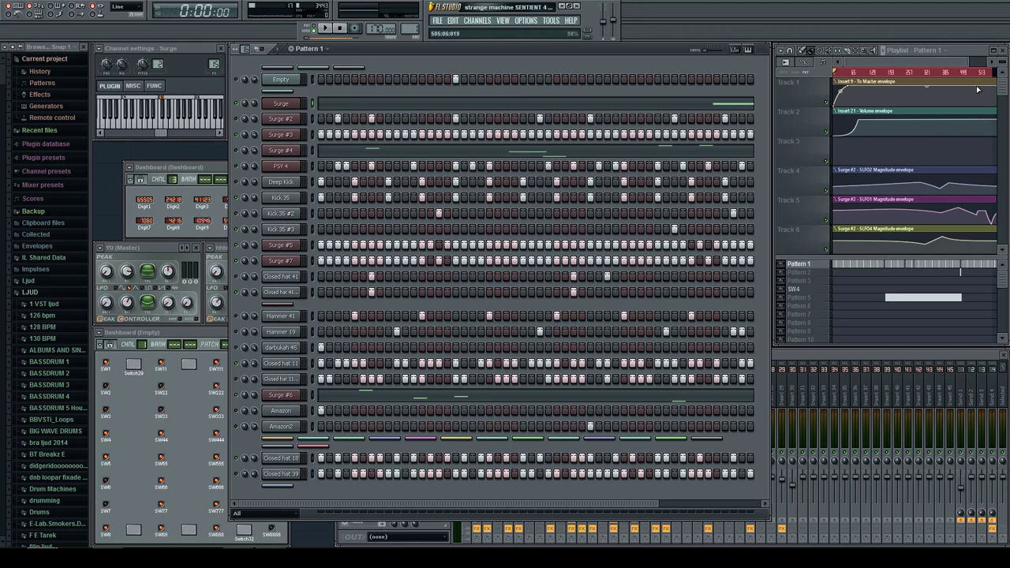
pyautogui.moveTo(1002, 89)
pyautogui.mouseDown()
pyautogui.moveTo(1002, 128)
pyautogui.moveTo(1002, 89)
pyautogui.mouseUp()
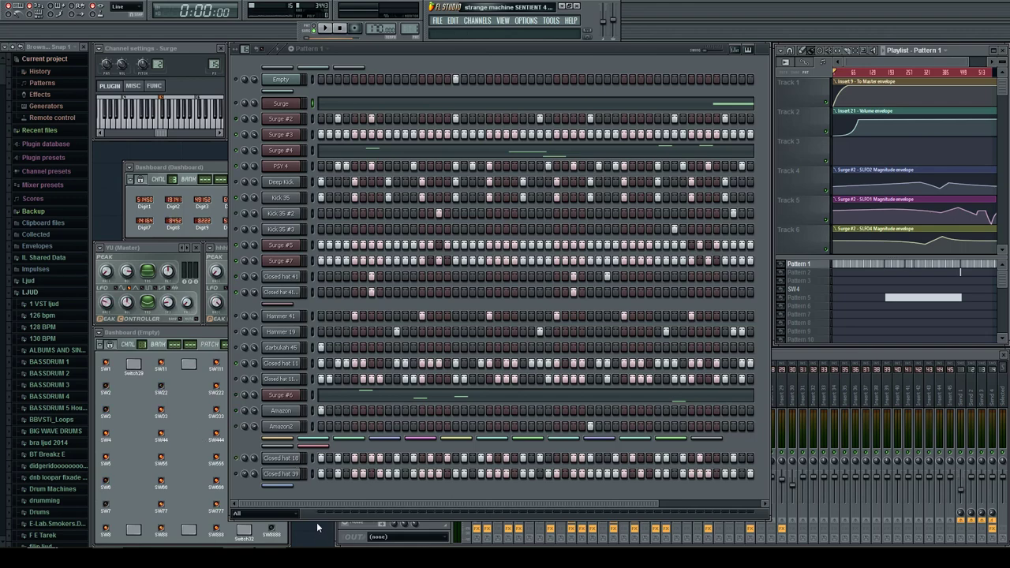
# Step: Shrink the step sequencer window and open the 28 sliders dashboard from its channel list
pyautogui.moveTo(313, 520); pyautogui.dragTo(313, 93)
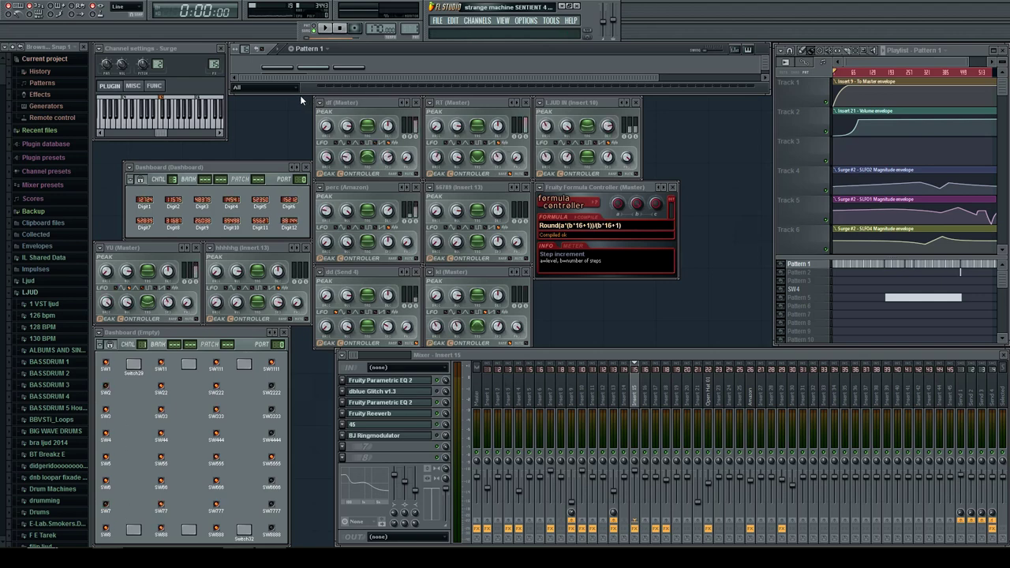
pyautogui.moveTo(296, 89); pyautogui.dragTo(296, 174)
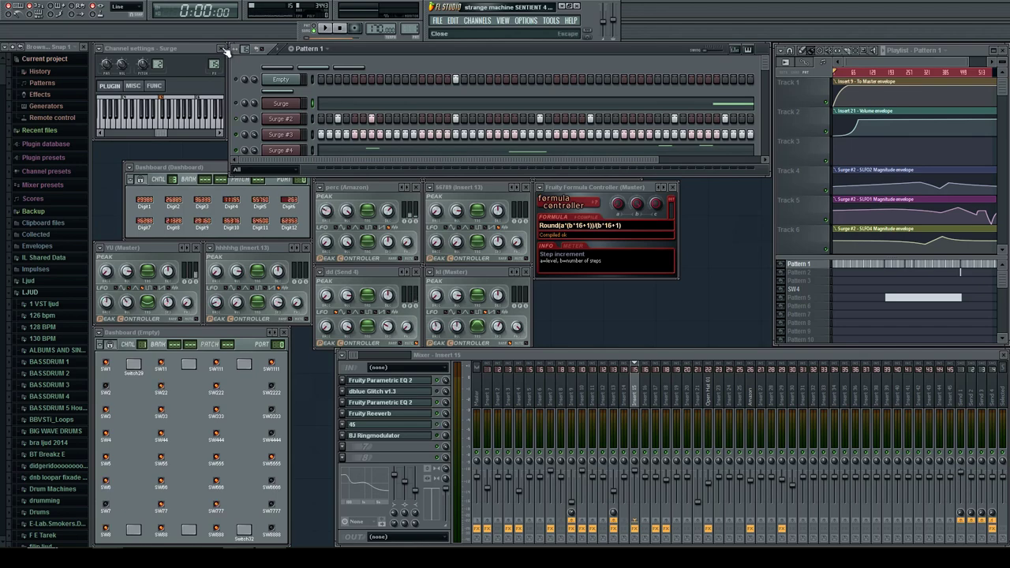
pyautogui.click(220, 48)
pyautogui.click(287, 84)
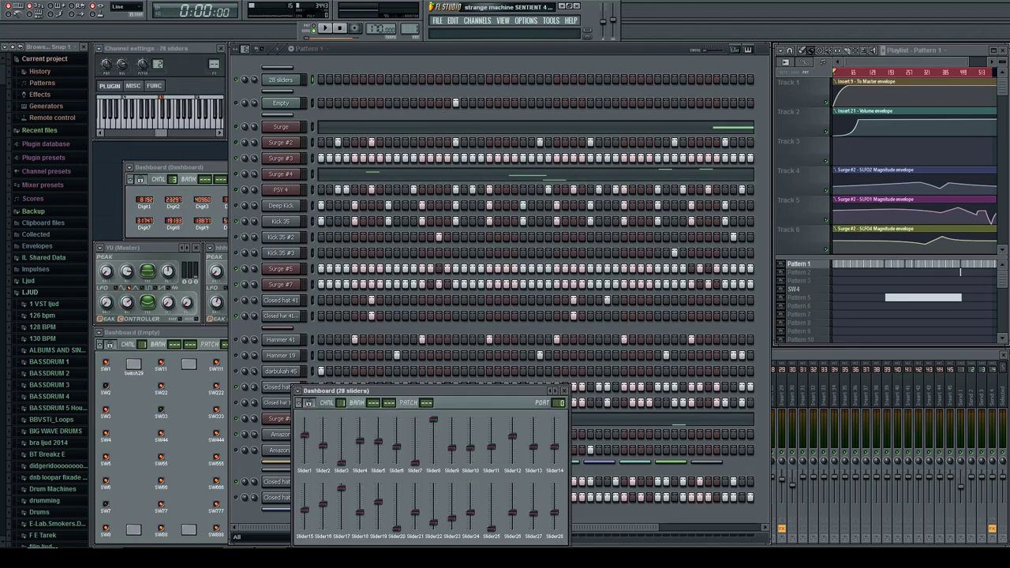
# Step: Collapse the step sequencer again, set the 28 sliders dashboard's MIDI channel to 14, and move that dashboard beside the Formula Controller
pyautogui.moveTo(265, 541); pyautogui.dragTo(275, 90)
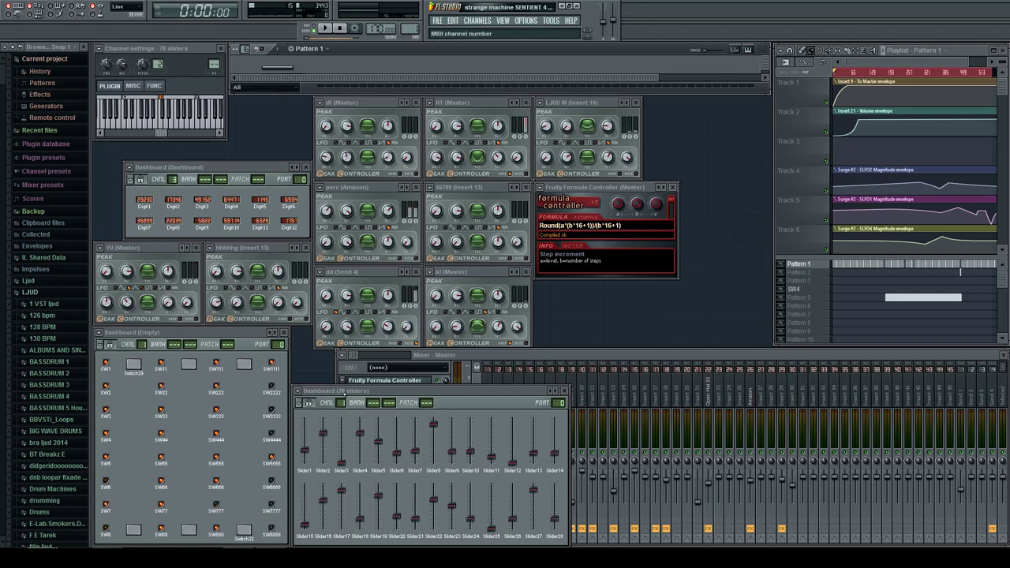
pyautogui.click(340, 402)
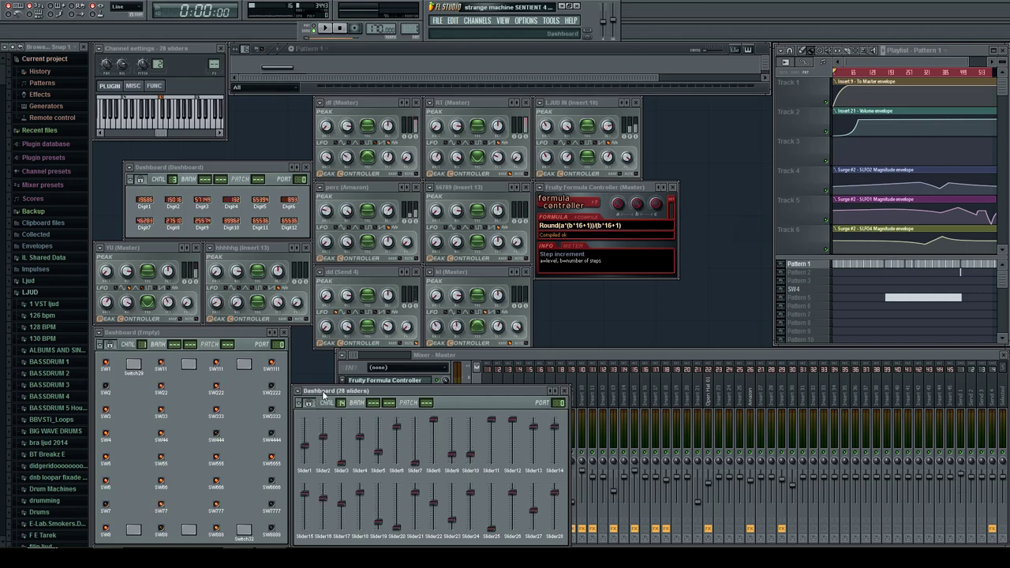
pyautogui.moveTo(325, 396); pyautogui.dragTo(736, 173)
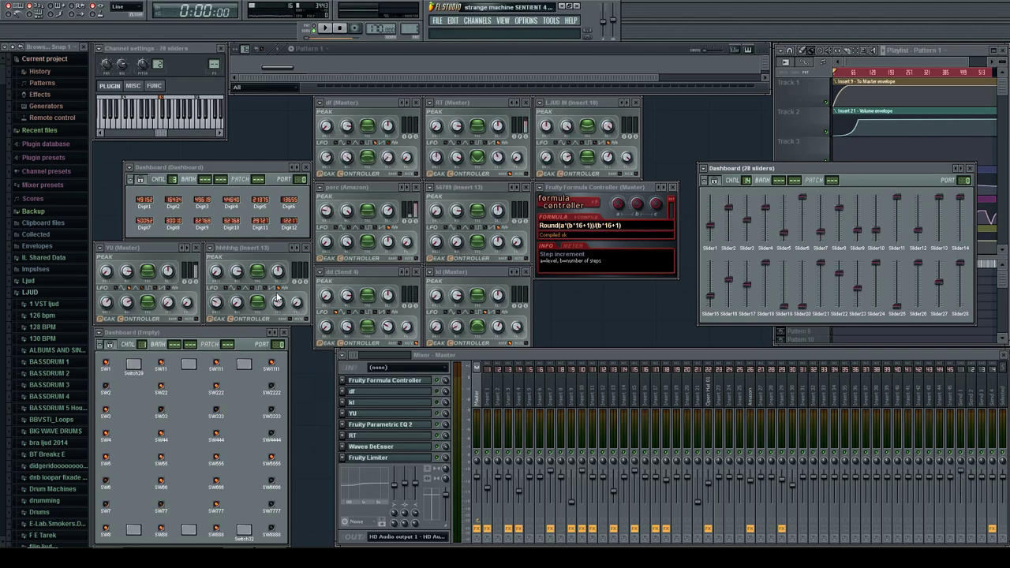
# Step: Open the controller link settings of SW2 in the Empty dashboard and examine Link 2's internal controller and mapping formula
pyautogui.rightClick(111, 389)
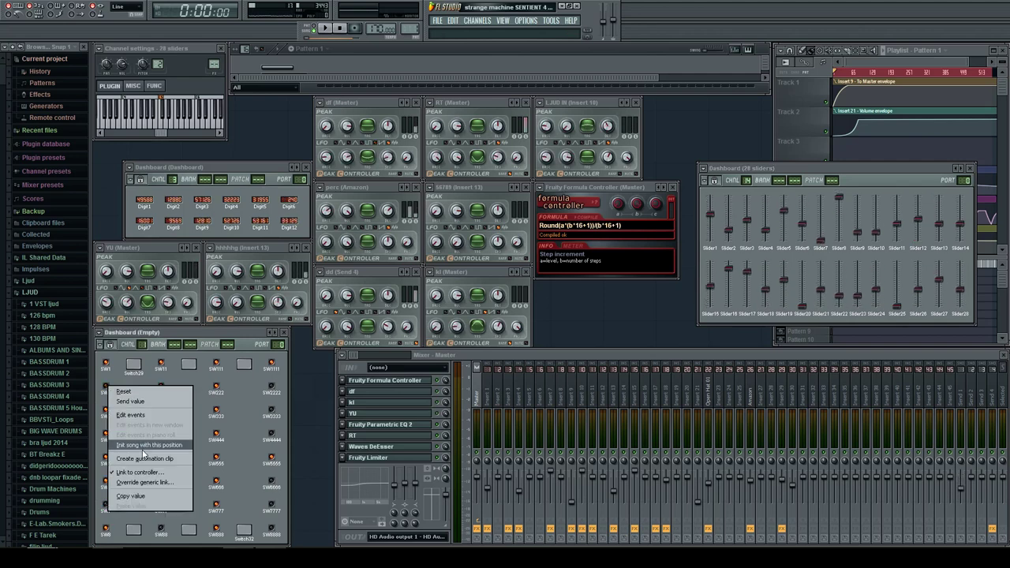
pyautogui.click(152, 479)
pyautogui.click(496, 207)
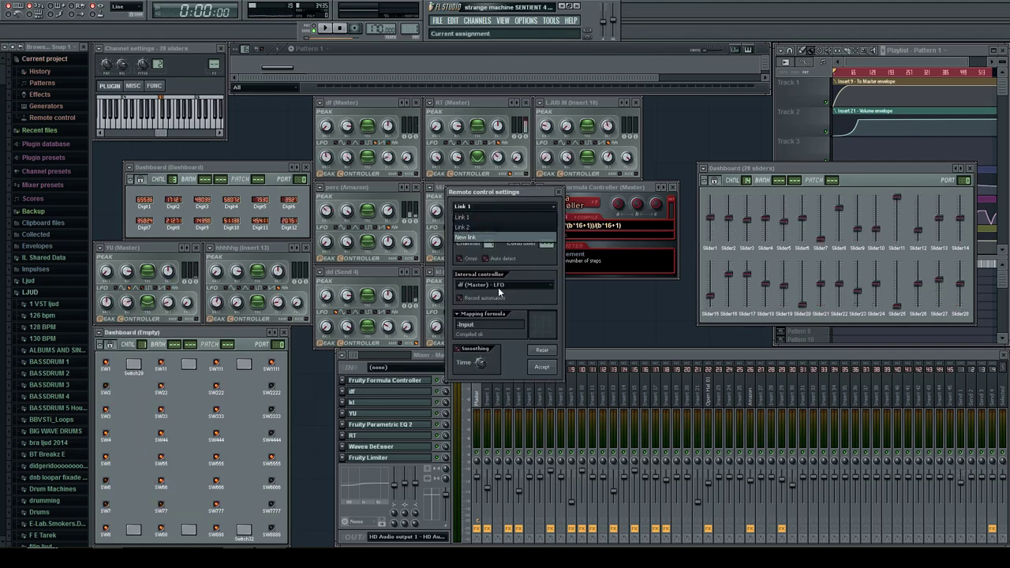
pyautogui.click(473, 226)
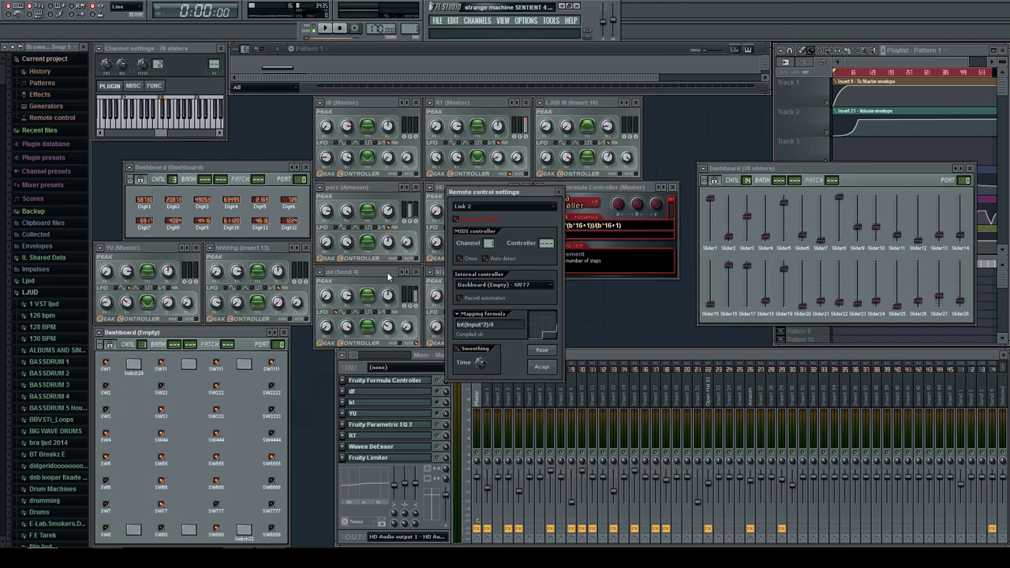
pyautogui.click(486, 284)
pyautogui.click(451, 325)
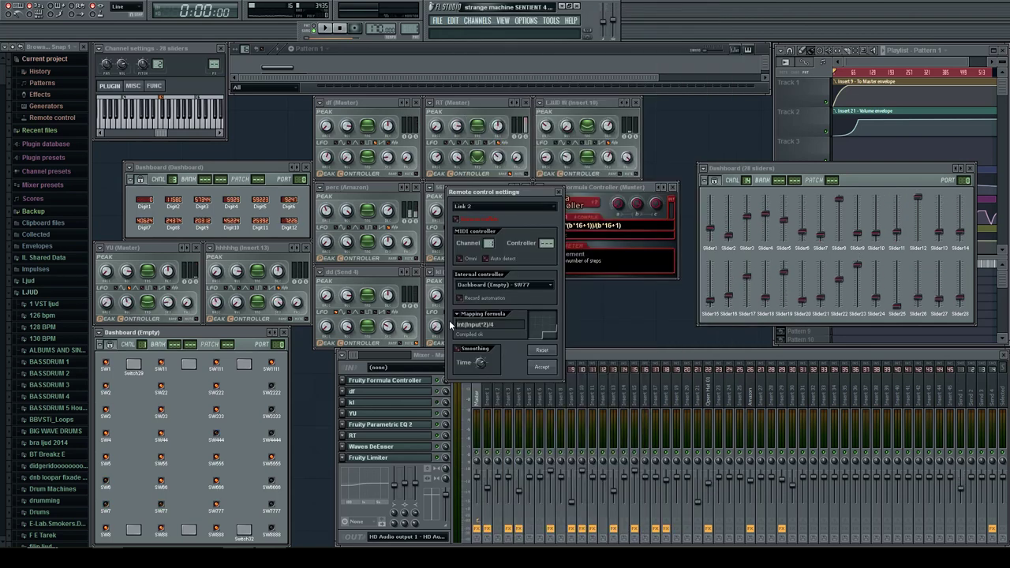
# Step: Examine Link 1's internal controller and mapping formula for SW2, and close the remote control settings
pyautogui.click(513, 208)
pyautogui.click(506, 220)
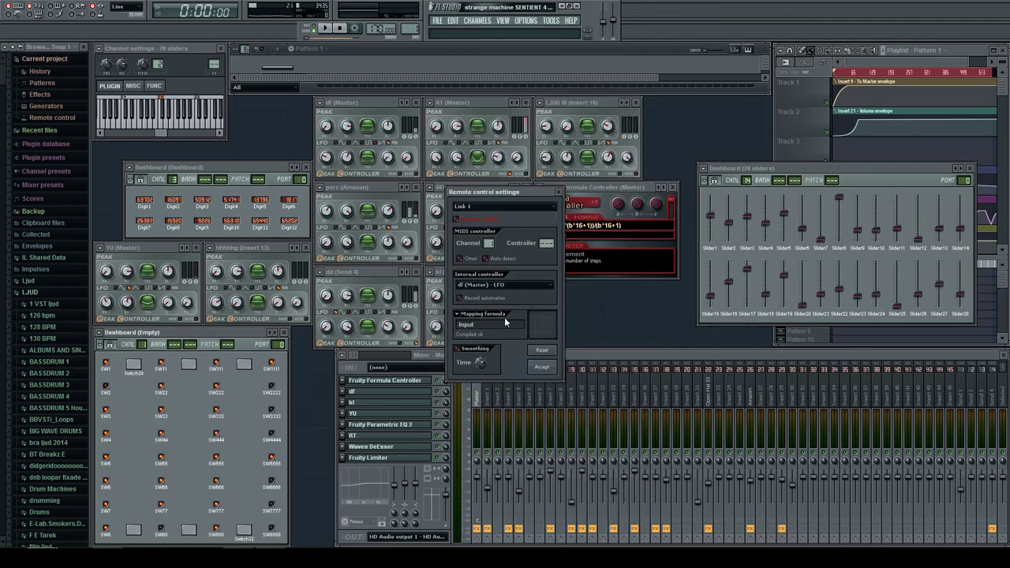
pyautogui.moveTo(509, 193); pyautogui.dragTo(728, 290)
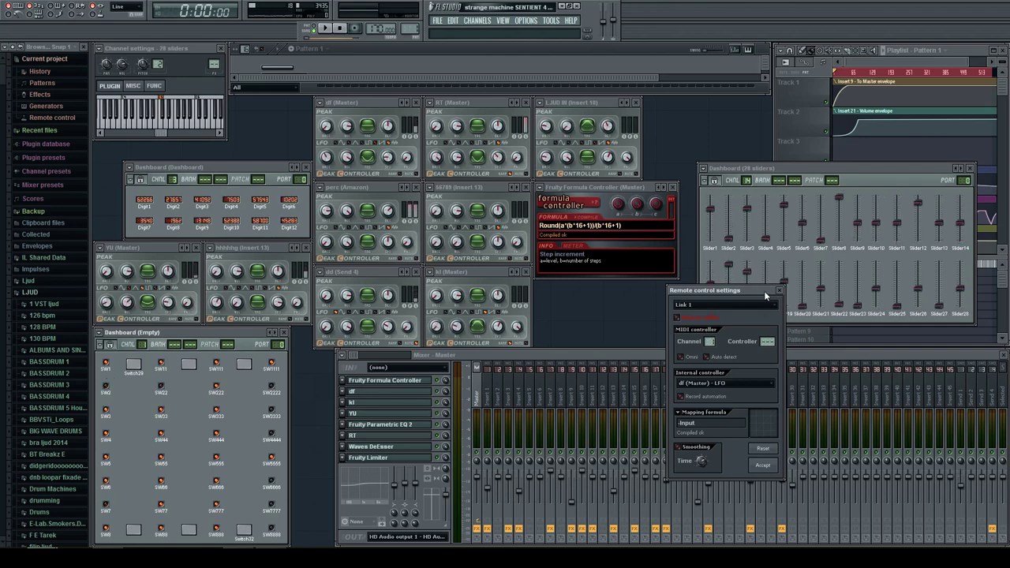
pyautogui.click(779, 290)
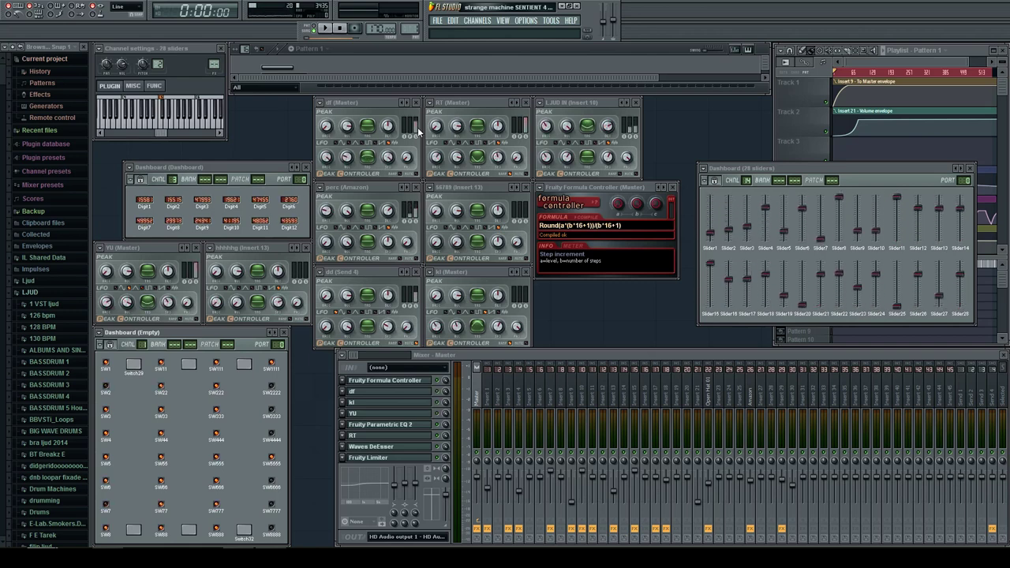
# Step: Move the 28 sliders dashboard over the mixer, examine Links 1 to 3 in Slider9's controller settings, and close them
pyautogui.moveTo(863, 166); pyautogui.dragTo(751, 298)
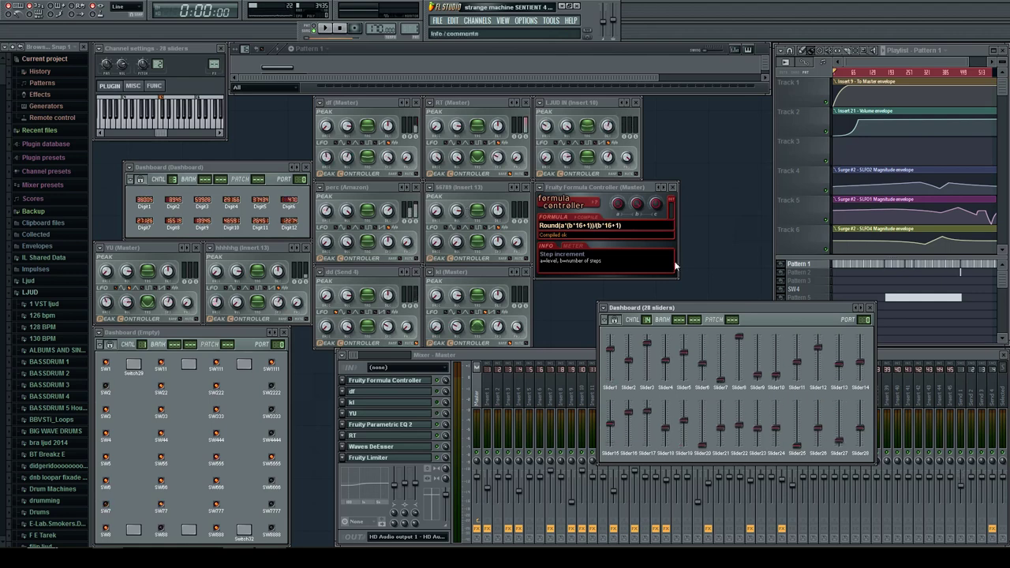
pyautogui.rightClick(762, 362)
pyautogui.click(801, 448)
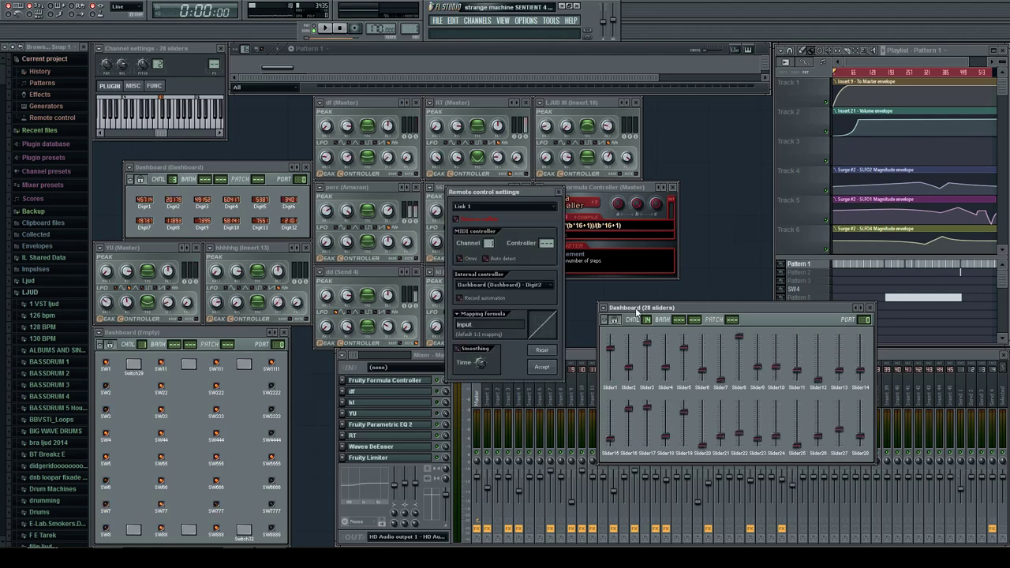
pyautogui.click(501, 212)
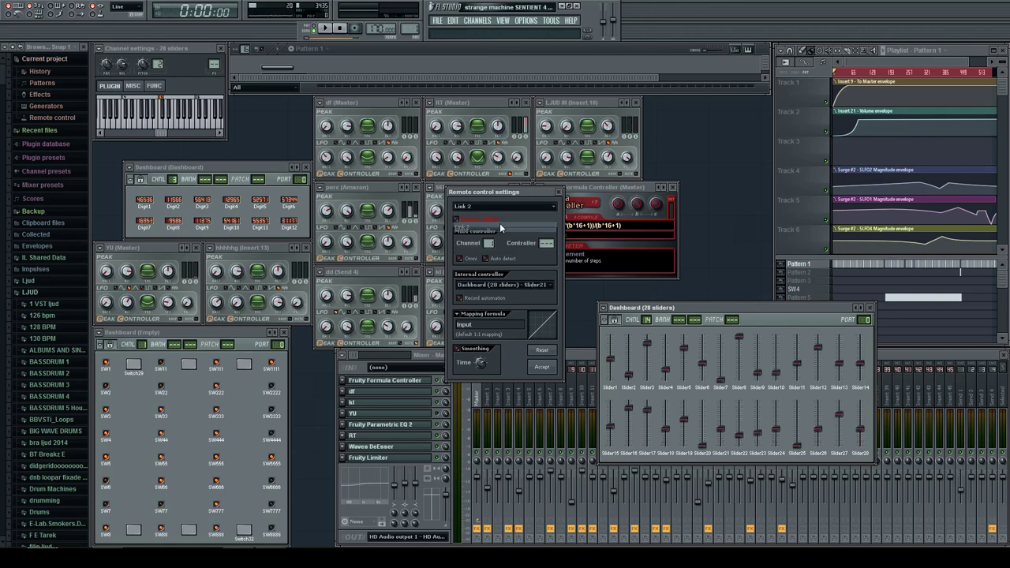
pyautogui.click(505, 227)
pyautogui.click(514, 207)
pyautogui.click(500, 236)
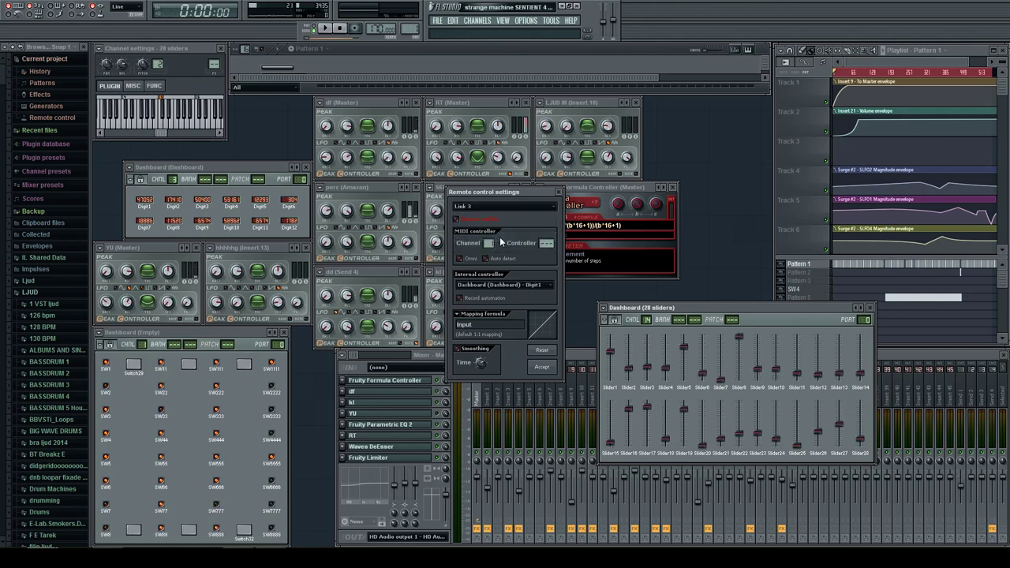
pyautogui.click(561, 193)
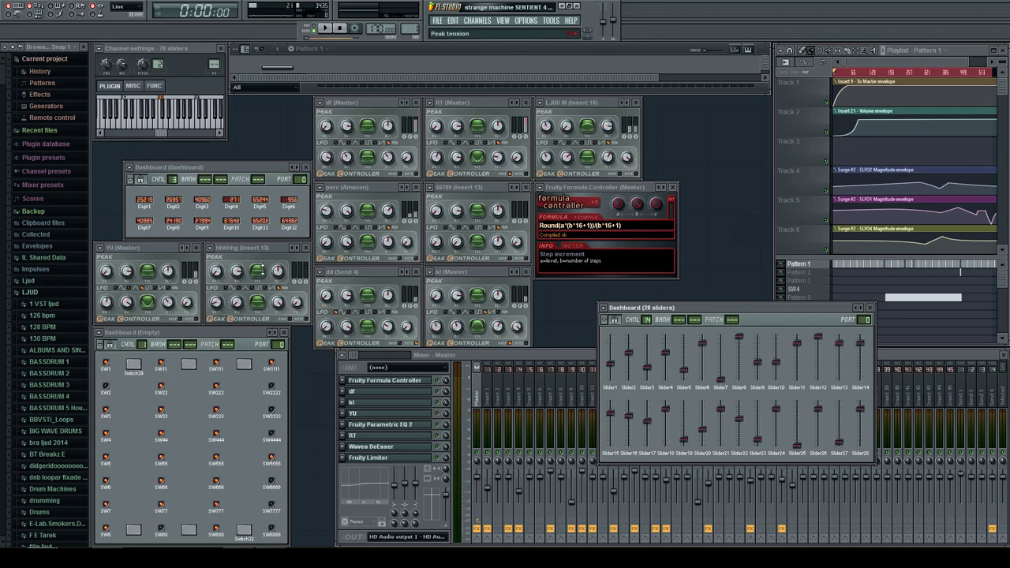
pyautogui.rightClick(209, 205)
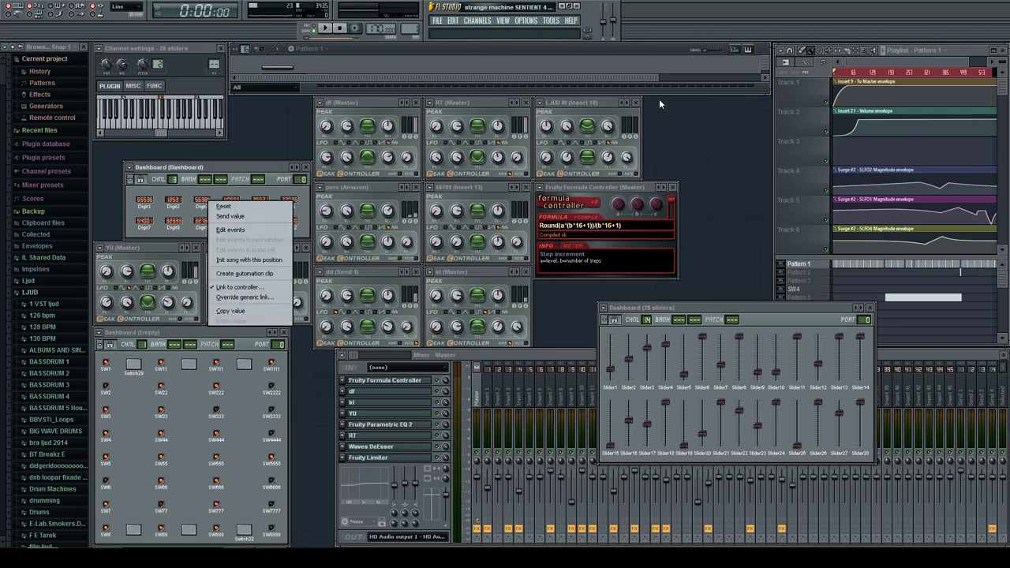
pyautogui.click(667, 58)
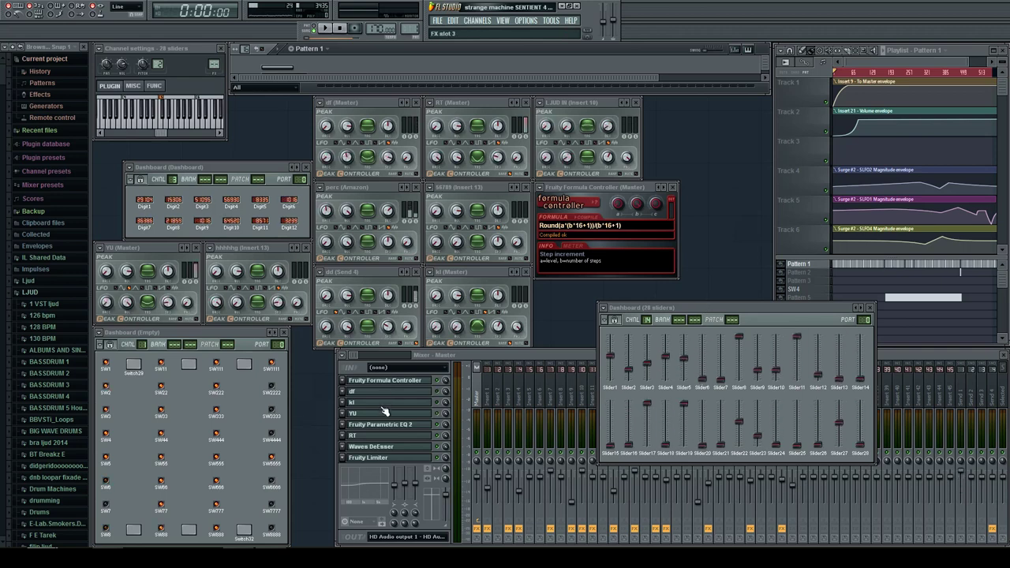
pyautogui.click(218, 406)
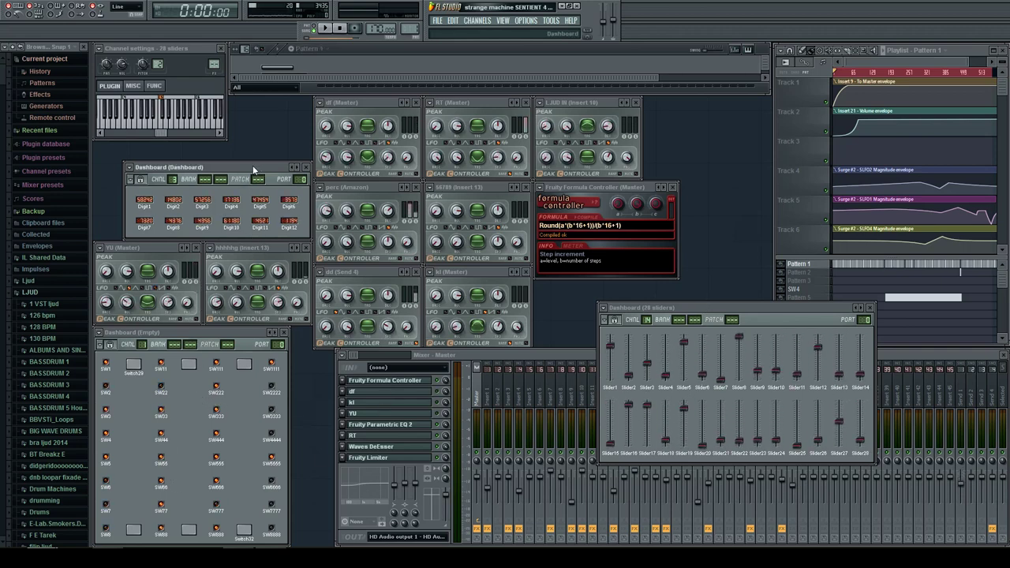
# Step: Move the 28 sliders dashboard over the mixer, unlock its editor, examine the control types that can be added, and lock the editor again
pyautogui.moveTo(694, 307); pyautogui.dragTo(645, 361)
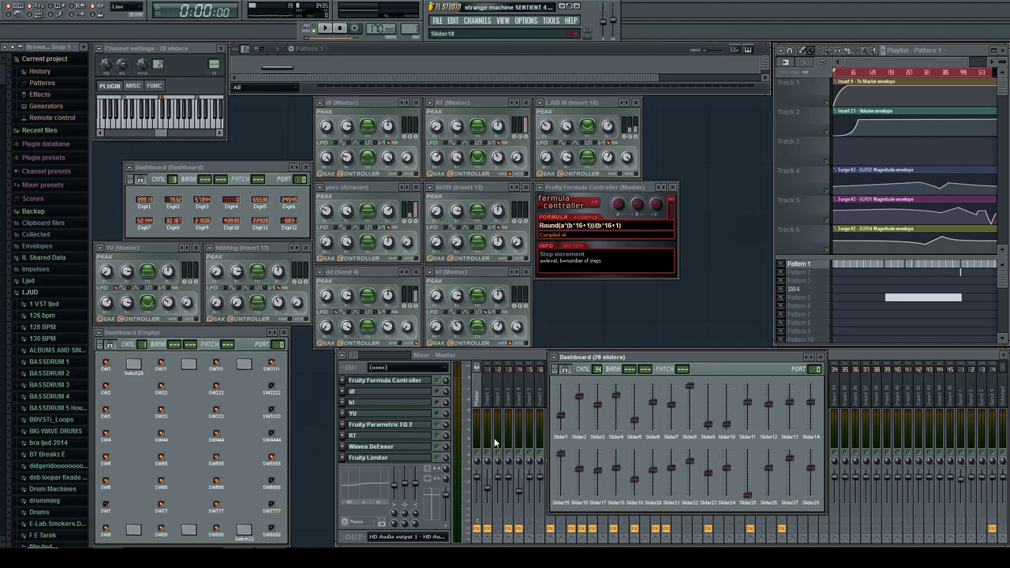
pyautogui.click(555, 369)
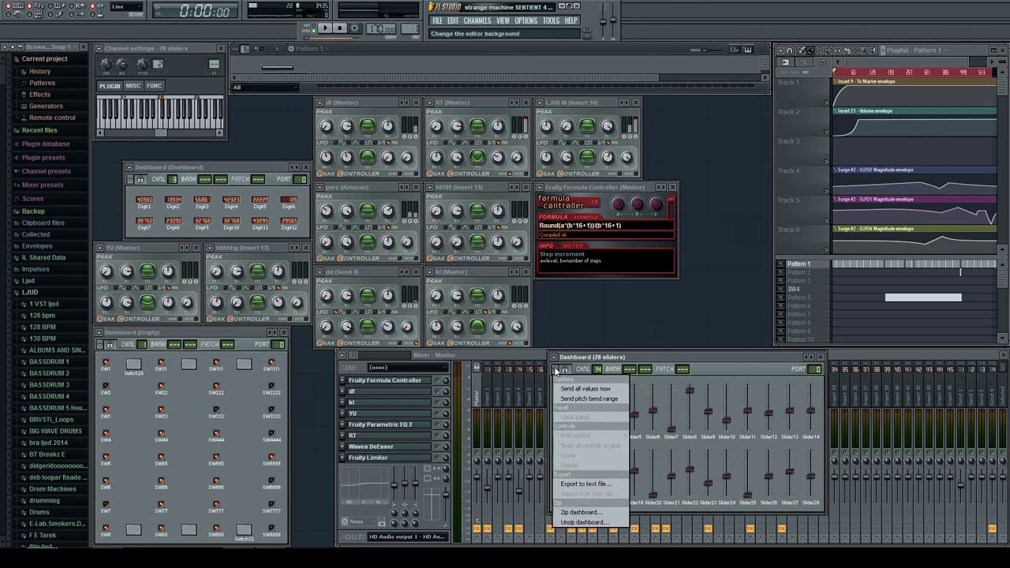
pyautogui.click(557, 374)
pyautogui.click(557, 373)
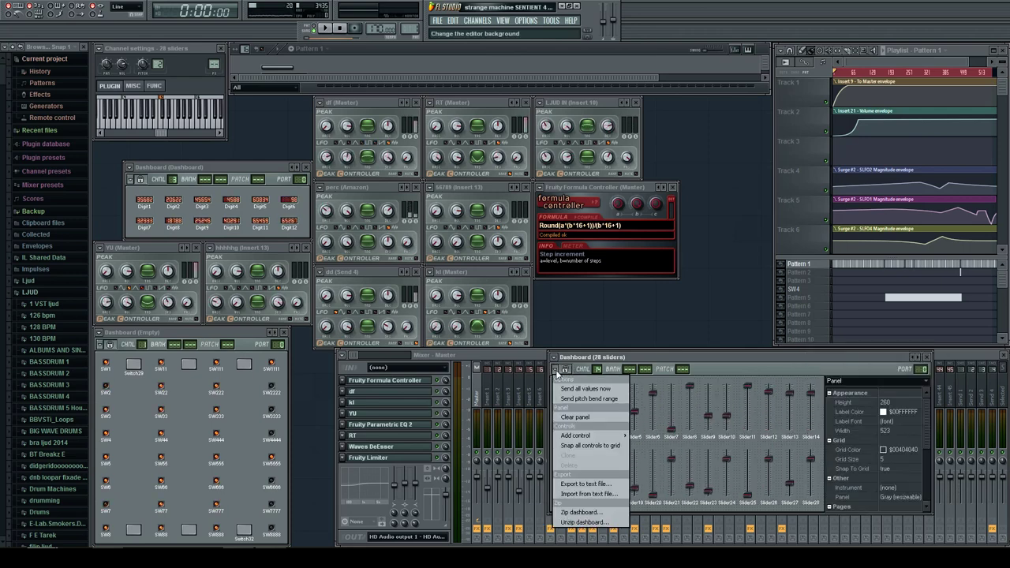
pyautogui.moveTo(600, 435)
pyautogui.moveTo(658, 489)
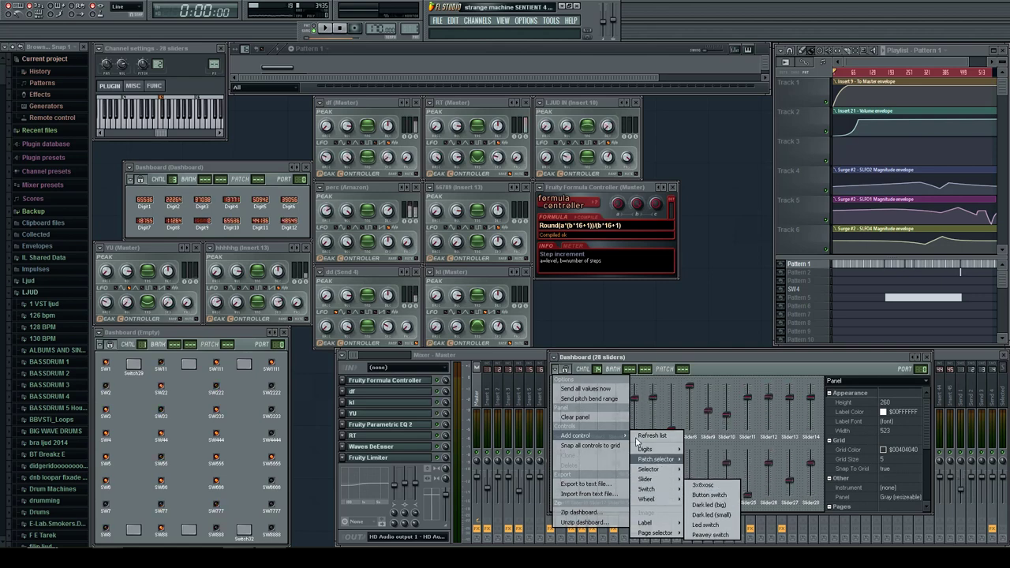
pyautogui.click(557, 371)
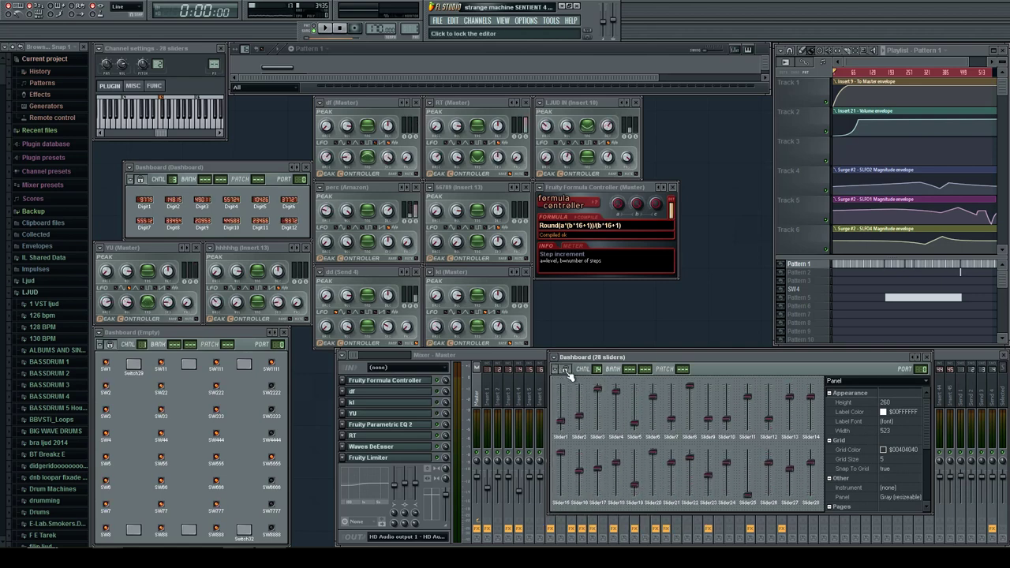
pyautogui.click(565, 370)
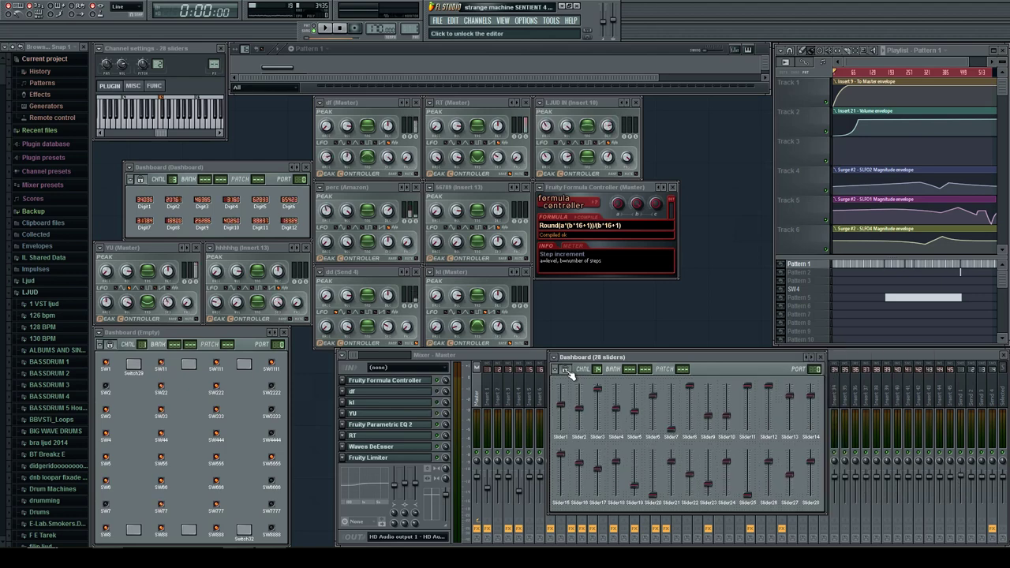
# Step: Move the 28 sliders dashboard aside, bring the mixer to the front, and examine the effects on Insert 4 and Insert 3
pyautogui.moveTo(681, 356); pyautogui.dragTo(791, 374)
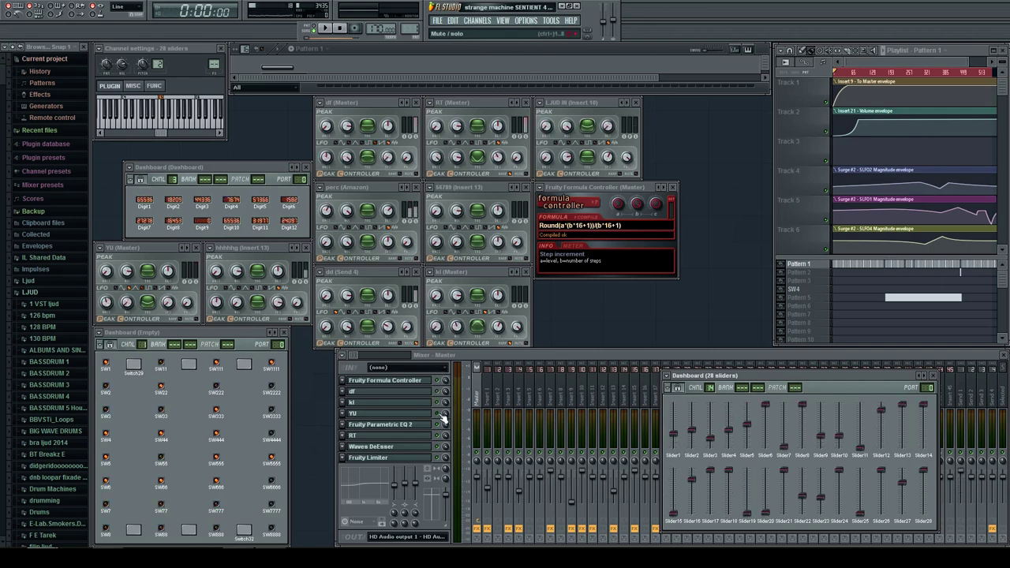
pyautogui.click(428, 392)
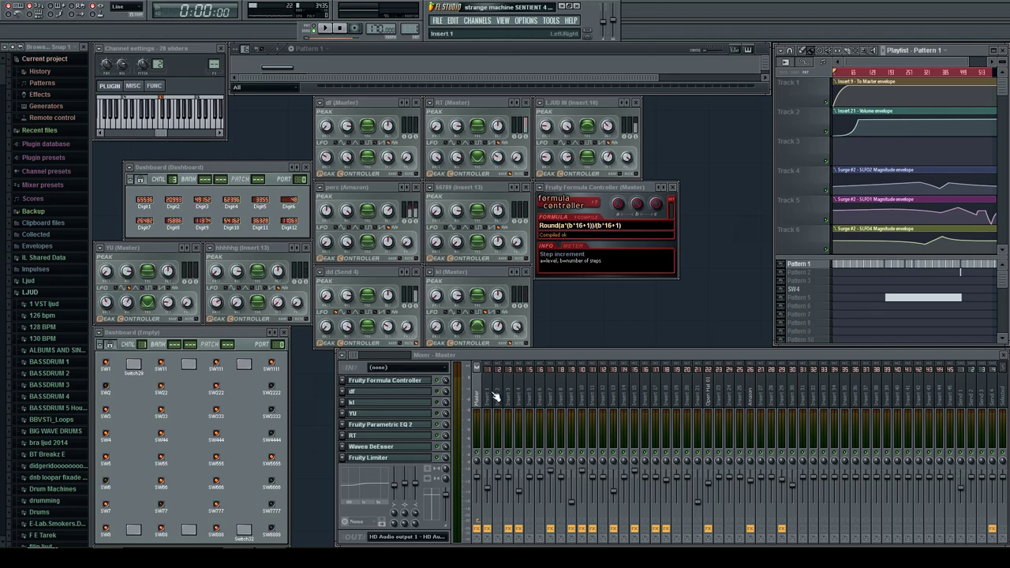
pyautogui.moveTo(480, 393); pyautogui.dragTo(521, 397)
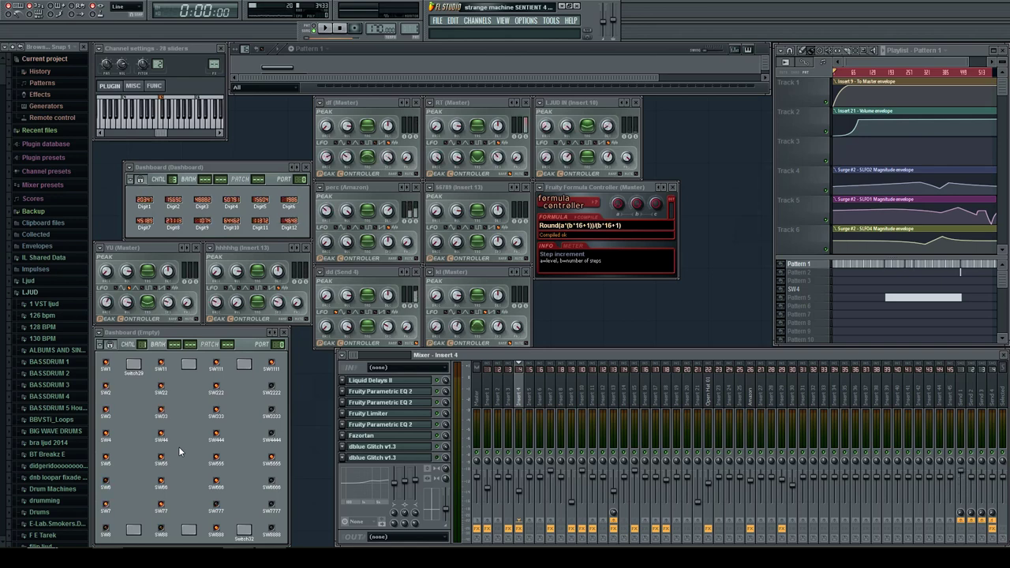
pyautogui.click(509, 385)
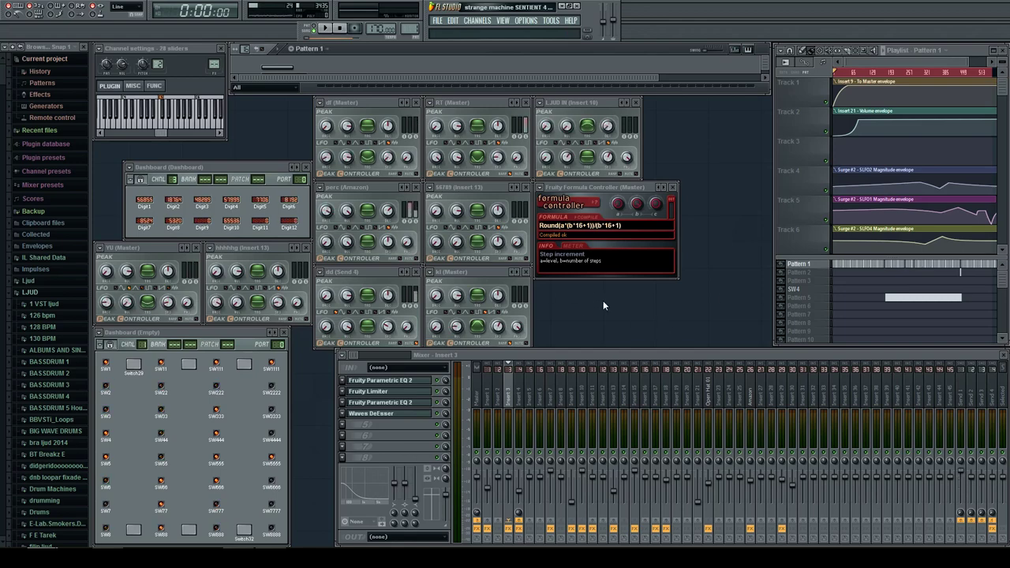
# Step: Expand the step sequencer, open the Surge channel's synth window, and examine its oscillators
pyautogui.click(767, 285)
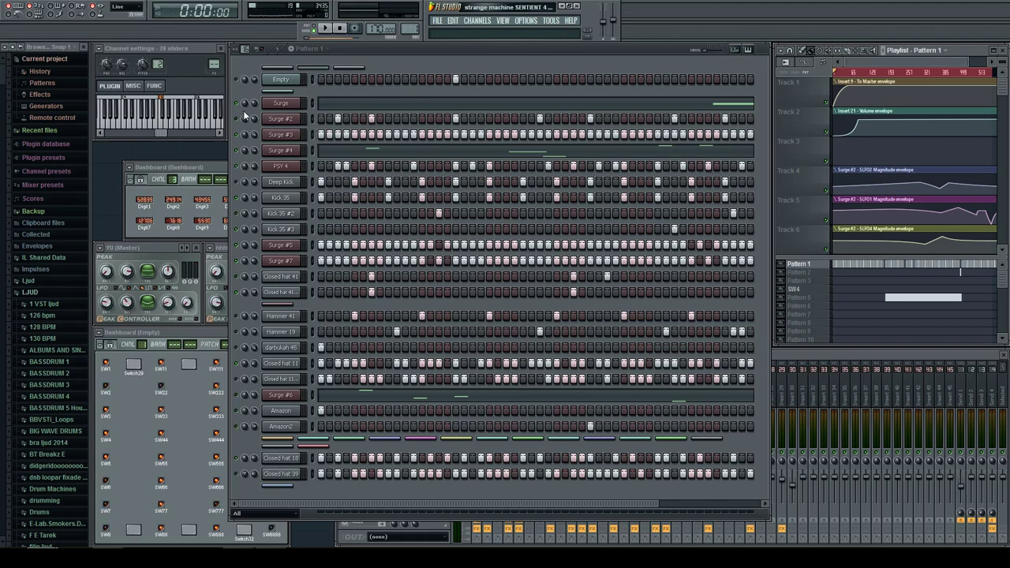
pyautogui.click(281, 104)
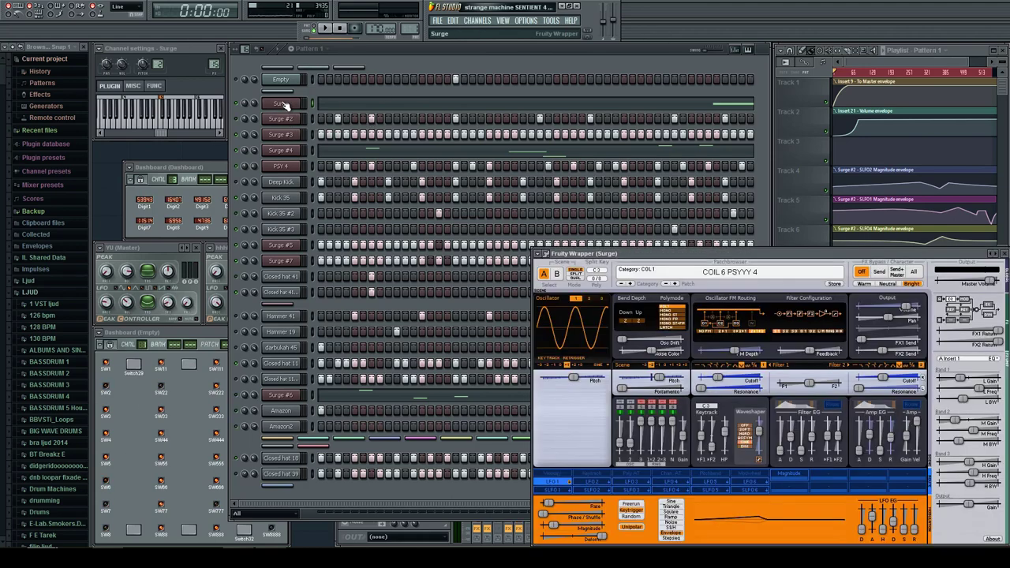
pyautogui.moveTo(638, 249); pyautogui.dragTo(591, 153)
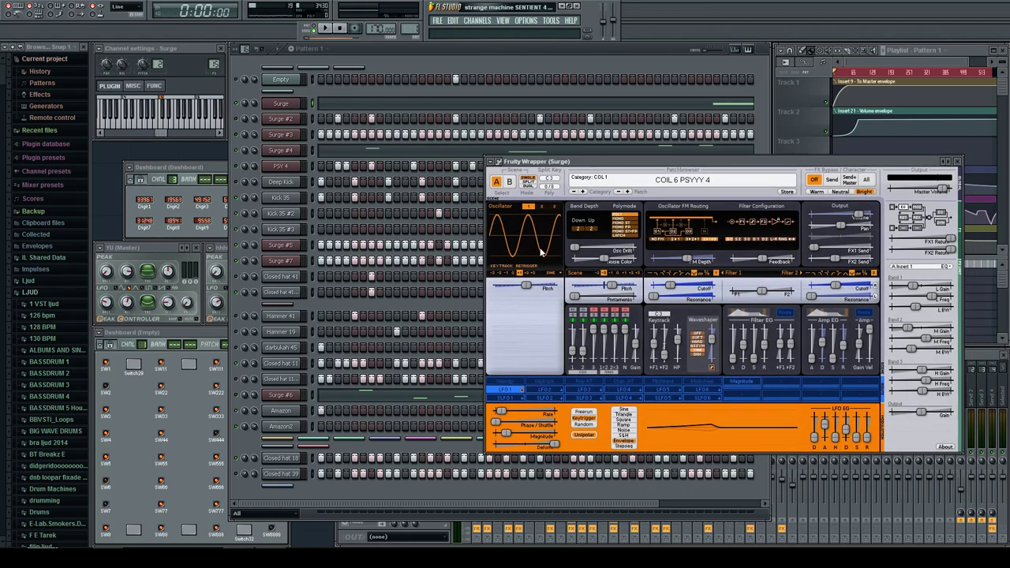
pyautogui.click(553, 207)
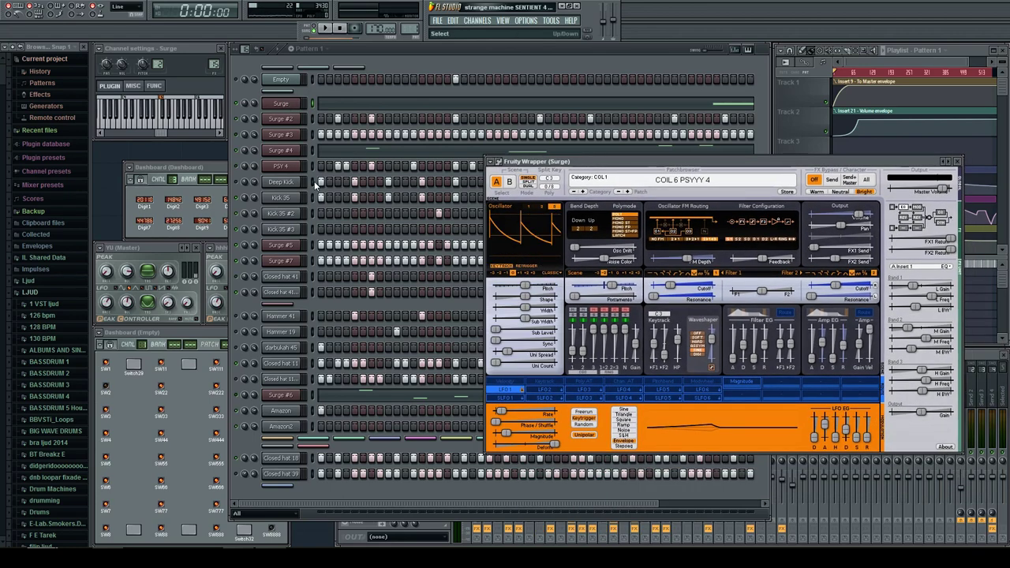
# Step: Open the Surge #2 channel's synth, examine its oscillators, and close its window
pyautogui.click(281, 119)
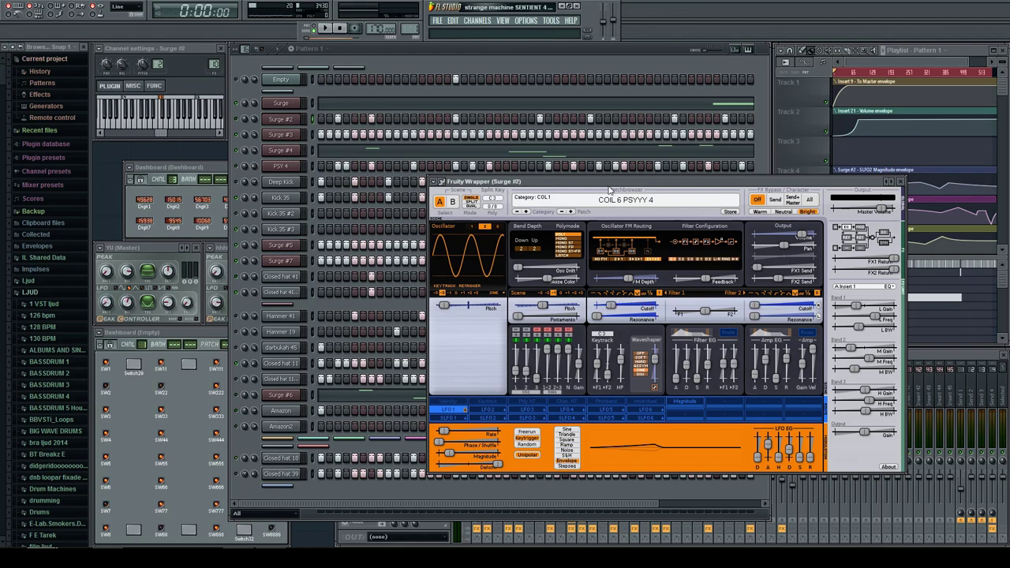
pyautogui.moveTo(513, 182); pyautogui.dragTo(507, 197)
pyautogui.click(488, 243)
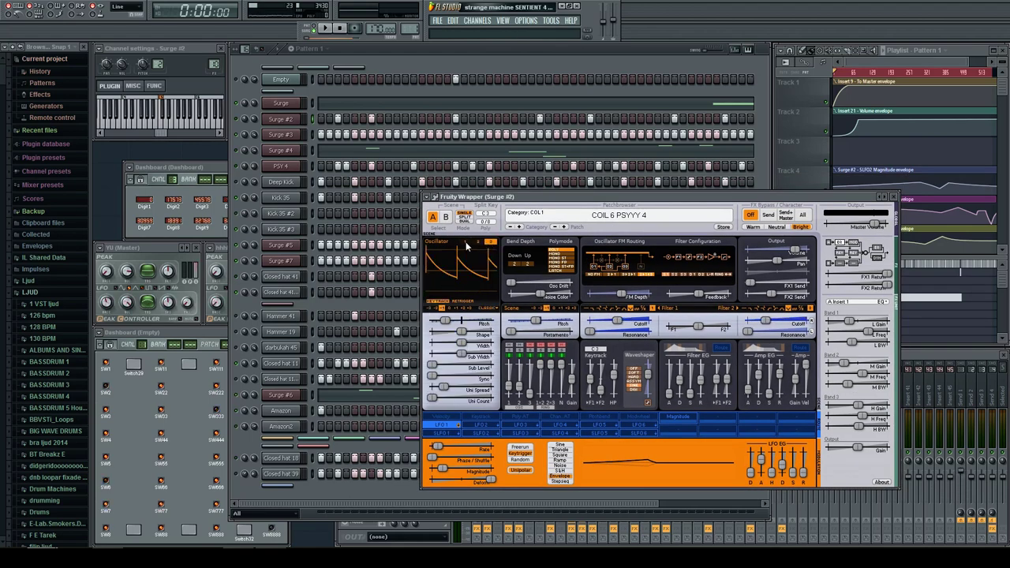
pyautogui.click(477, 242)
pyautogui.click(893, 196)
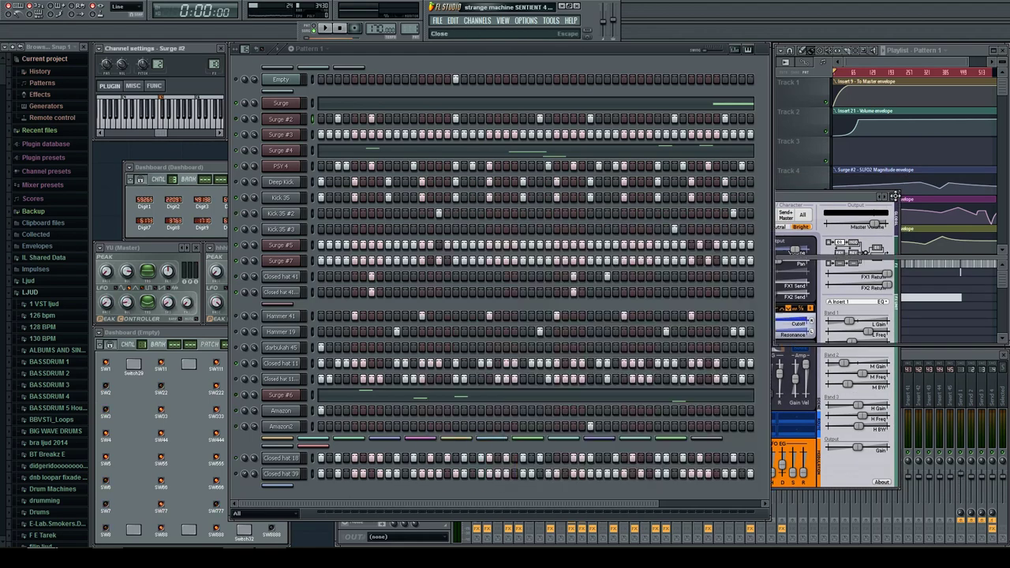
# Step: Open the Surge #3 channel's synth, examine its first oscillator, and close the window
pyautogui.click(280, 134)
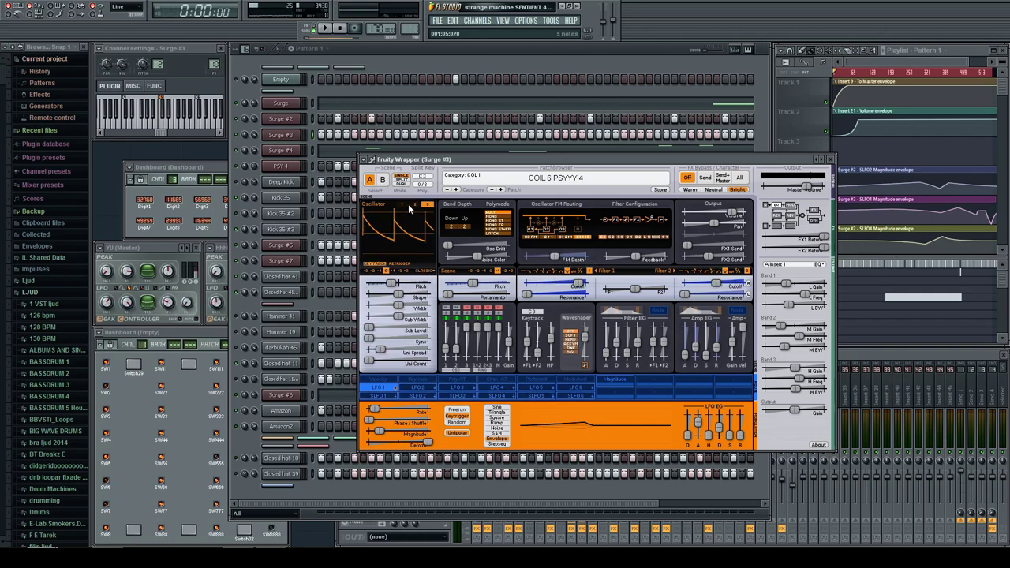
pyautogui.click(402, 204)
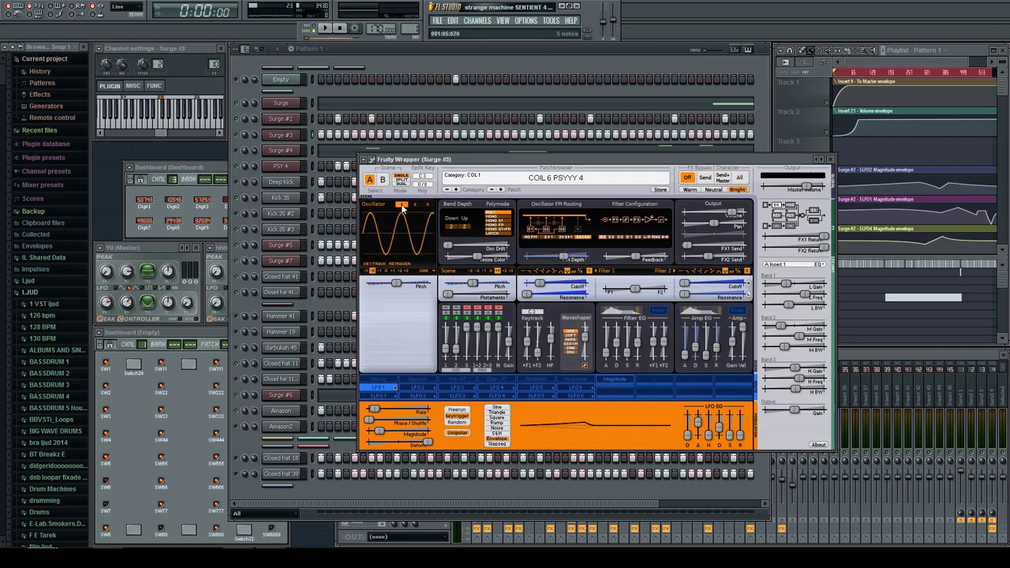
pyautogui.click(830, 159)
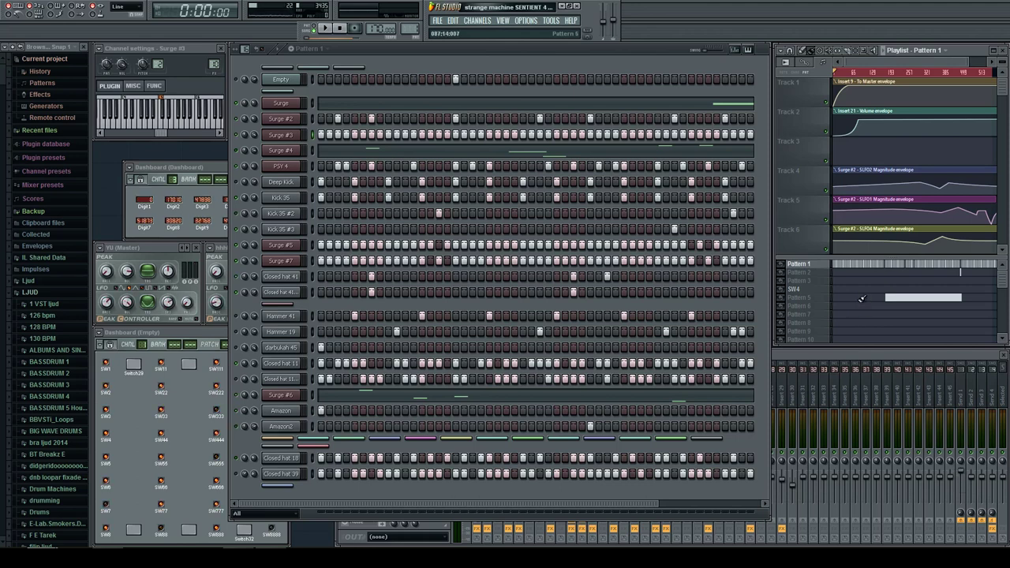
# Step: Start song playback and collapse the step sequencer to uncover the Peak Controllers and mixer
pyautogui.press('space')
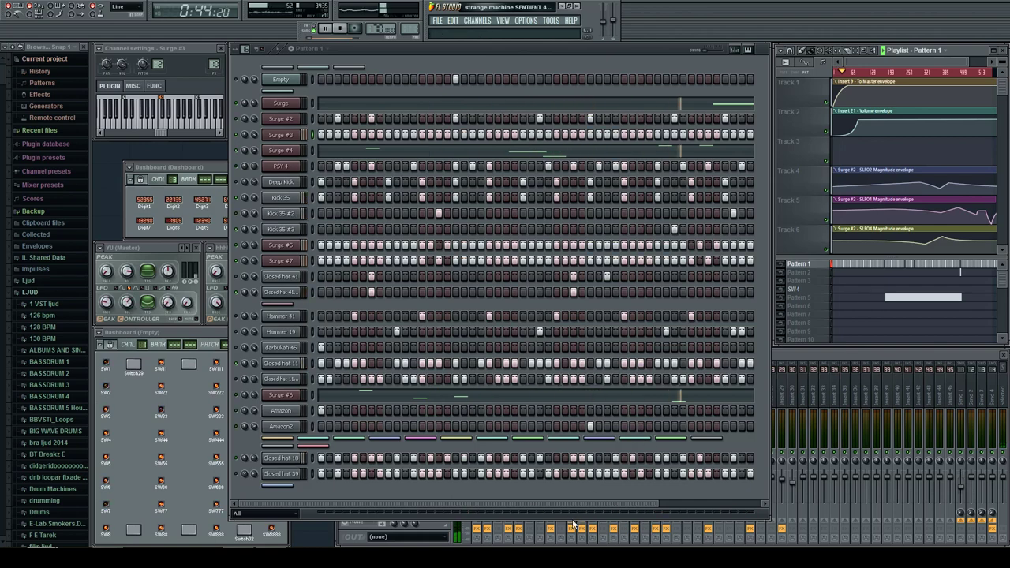
pyautogui.moveTo(573, 514); pyautogui.dragTo(646, 95)
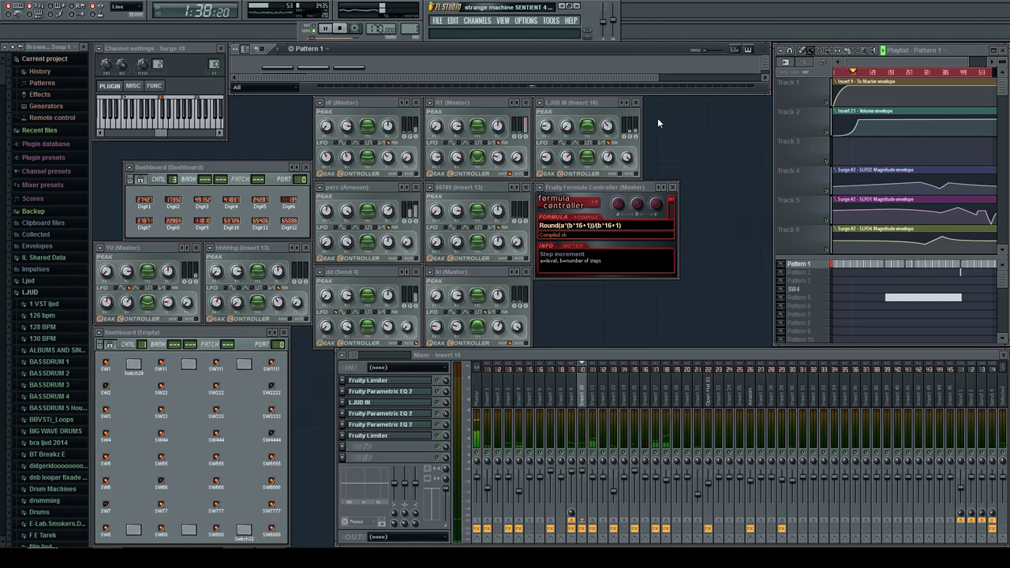
# Step: Open both dblue Glitch v1.3 effects on Insert 4, watch their patterns during playback, and close both windows
pyautogui.click(524, 397)
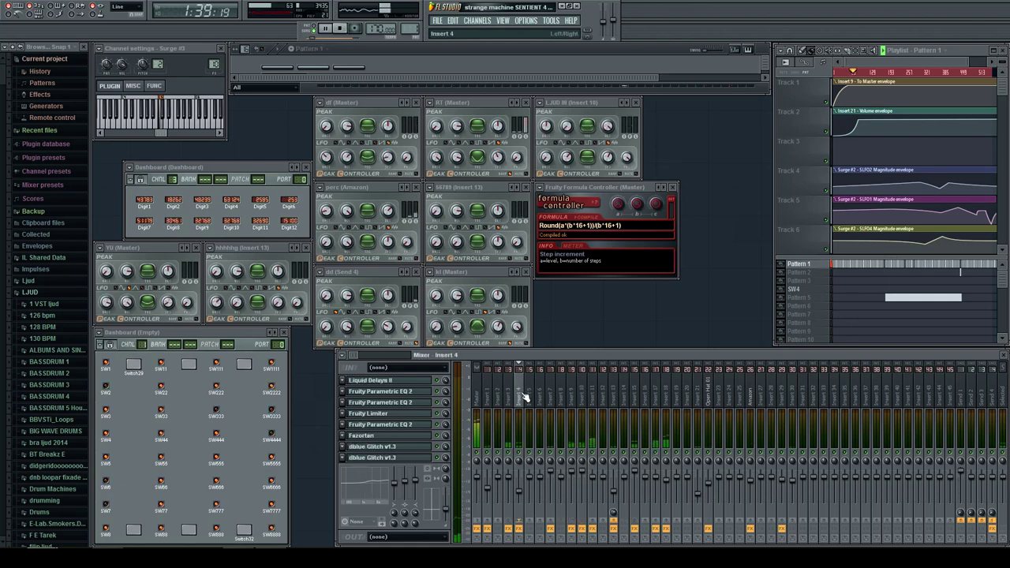
pyautogui.click(430, 449)
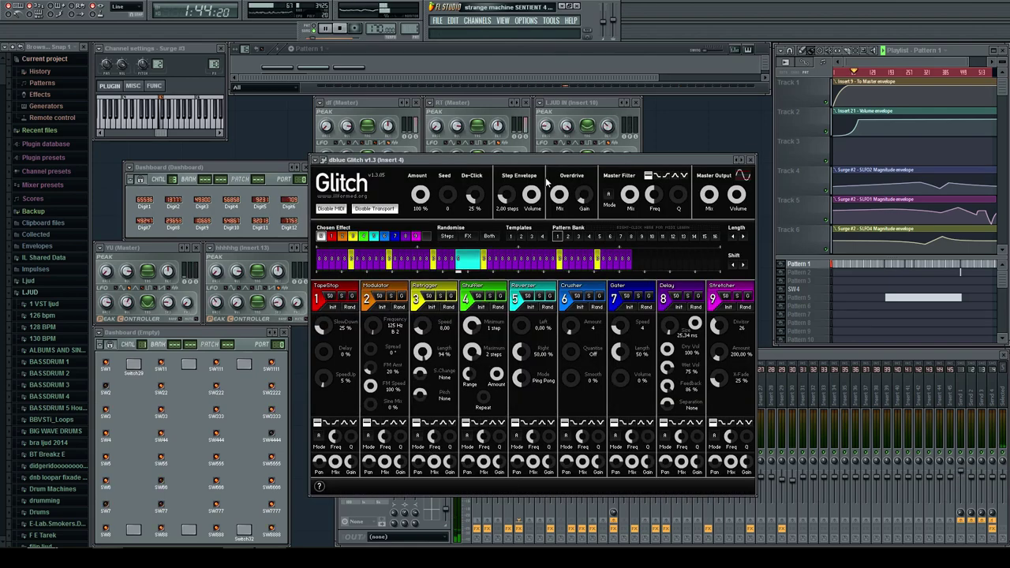
pyautogui.moveTo(554, 159); pyautogui.dragTo(771, 104)
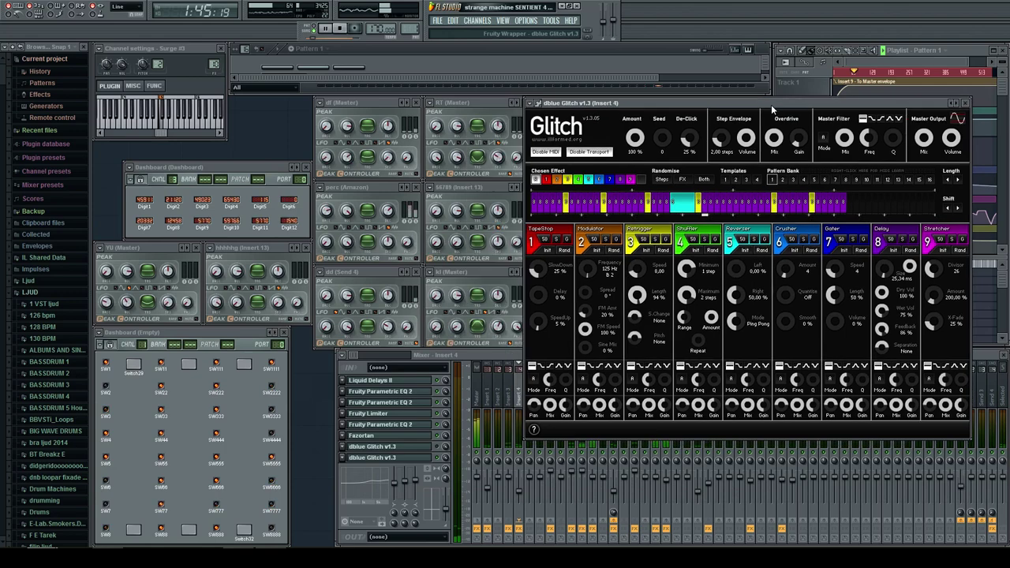
pyautogui.click(430, 456)
pyautogui.moveTo(653, 130); pyautogui.dragTo(714, 194)
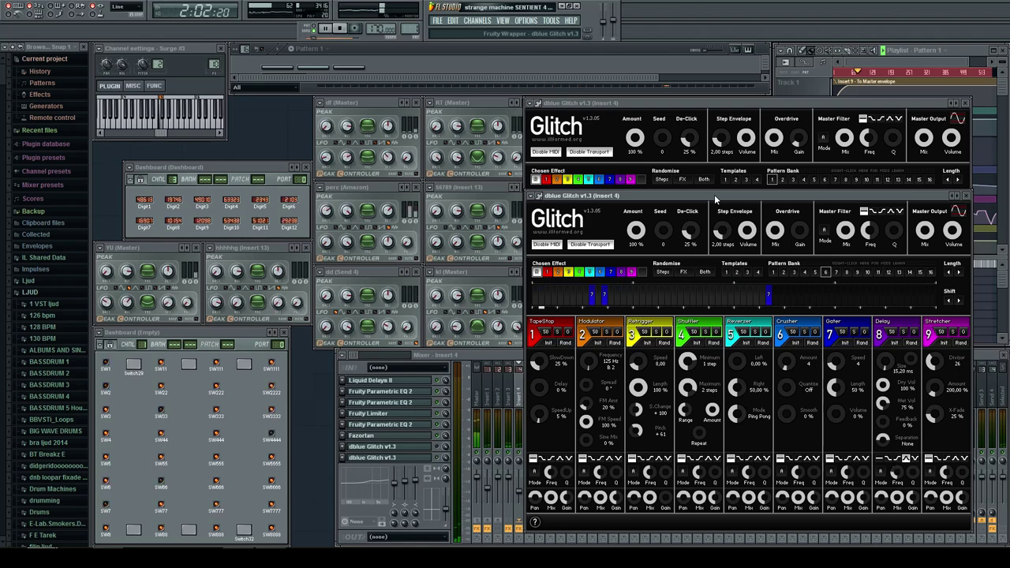
pyautogui.moveTo(669, 196); pyautogui.dragTo(644, 196)
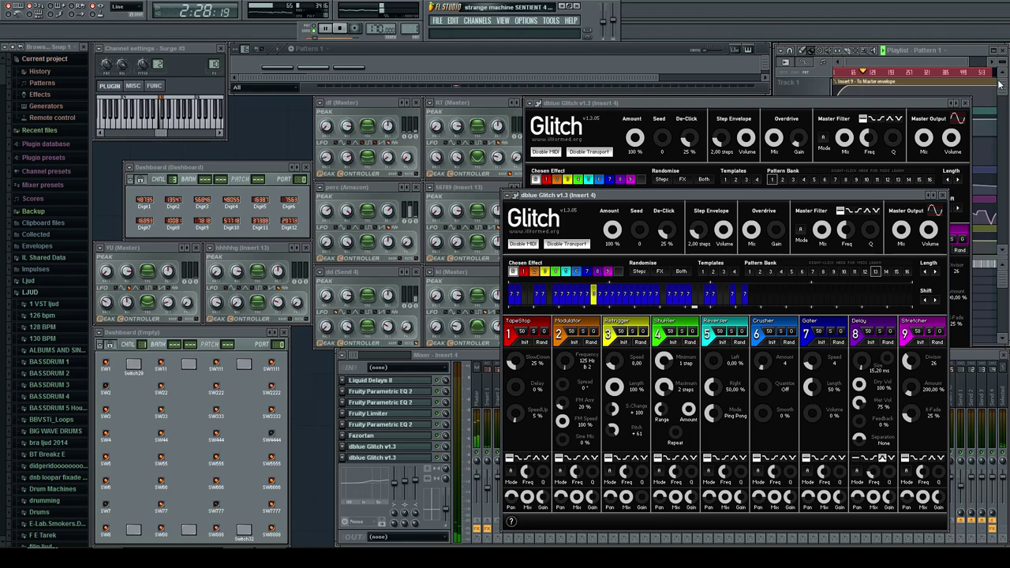
pyautogui.click(968, 103)
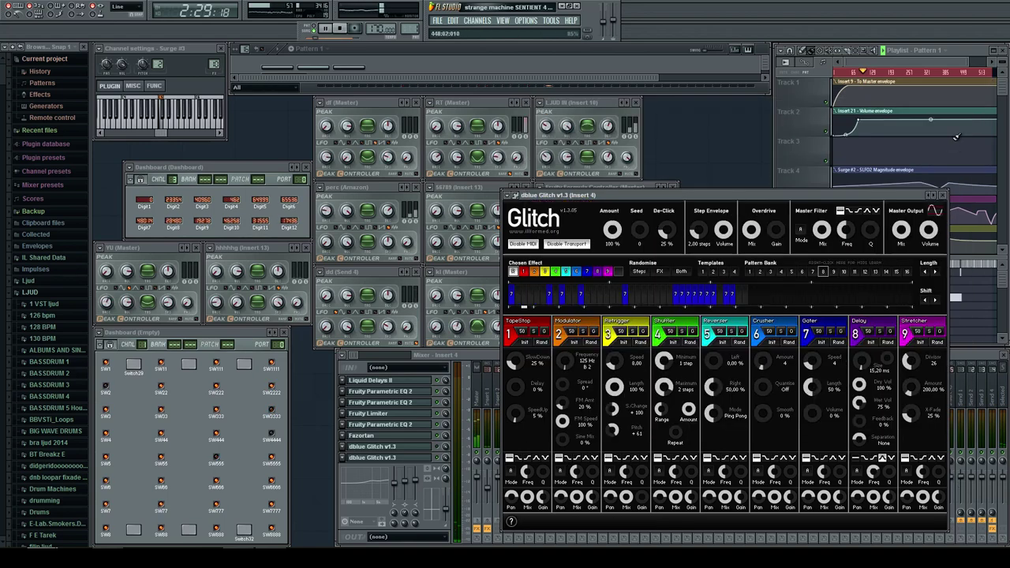
pyautogui.click(944, 196)
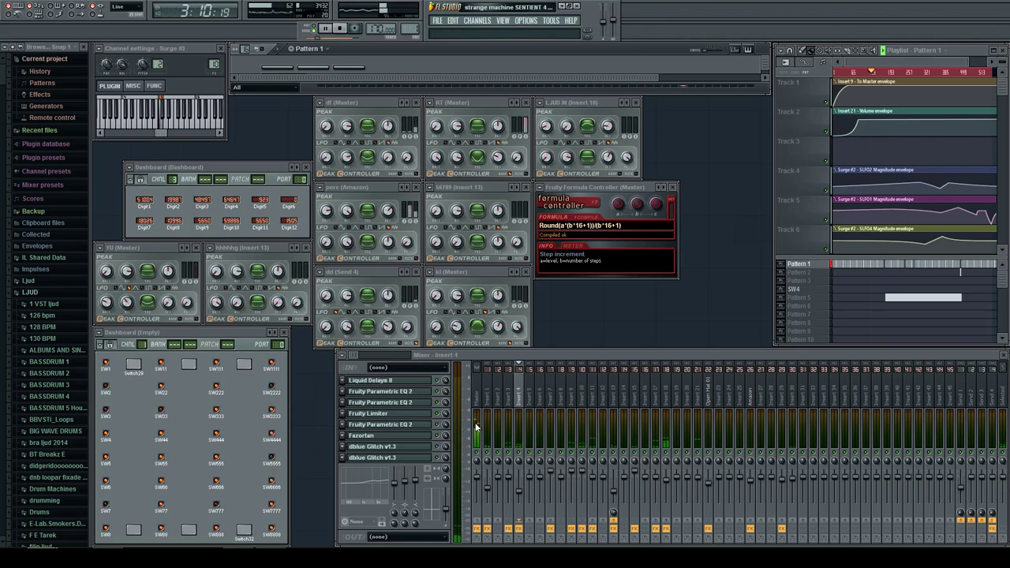
# Step: Open the METALL IN Peak Controller on mixer Insert 1 and place it below the Formula Controller
pyautogui.click(512, 393)
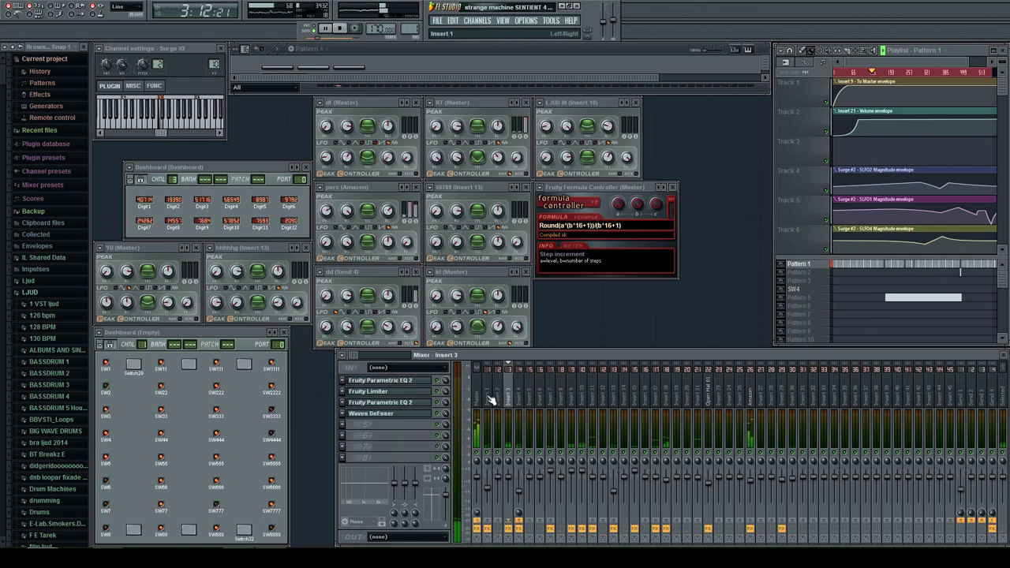
pyautogui.click(500, 396)
pyautogui.click(488, 397)
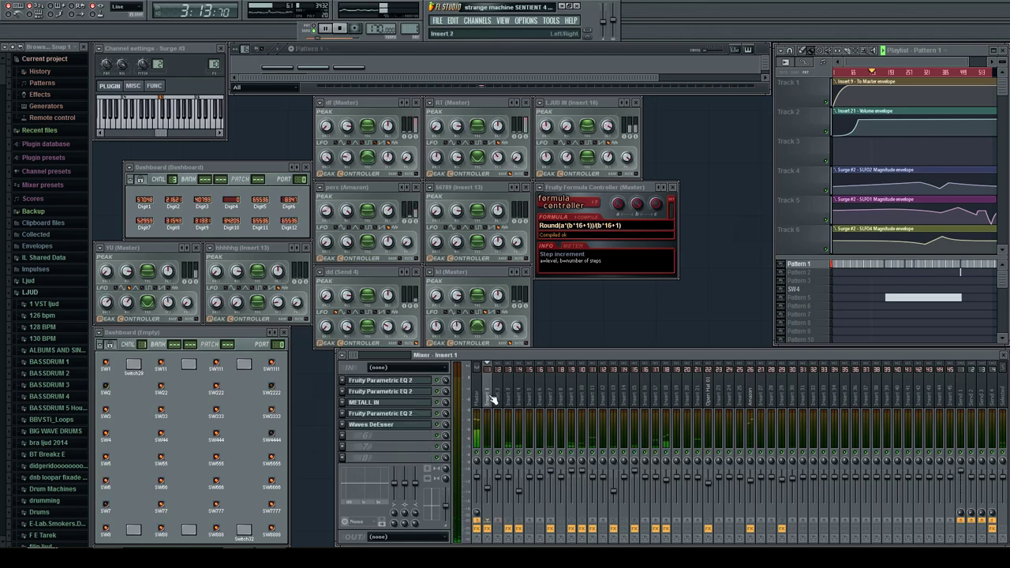
pyautogui.click(387, 402)
pyautogui.moveTo(275, 163); pyautogui.dragTo(705, 269)
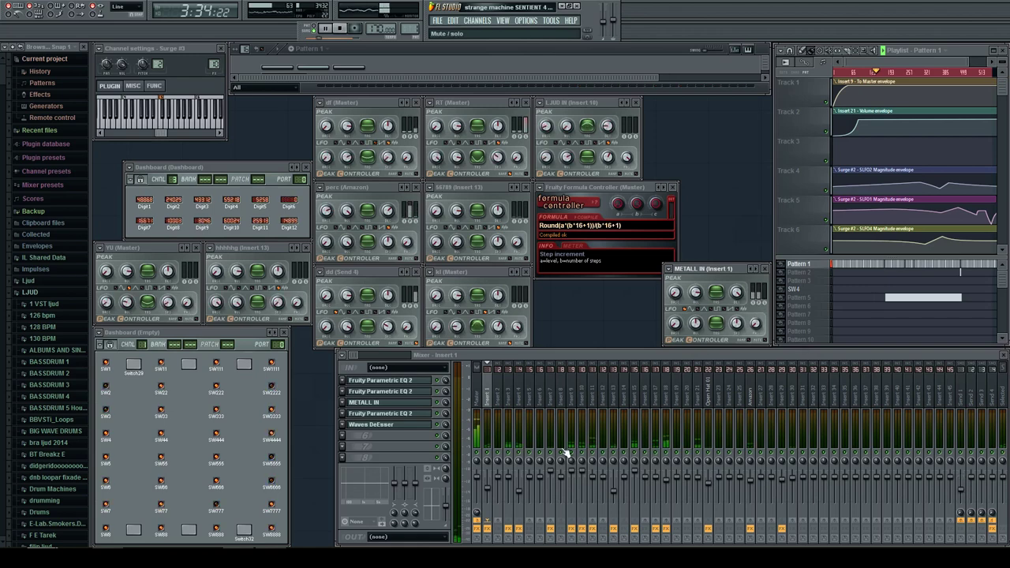
# Step: Move the METALL IN Peak Controller over the lower corner of the Formula Controller and expand the step sequencer
pyautogui.click(516, 407)
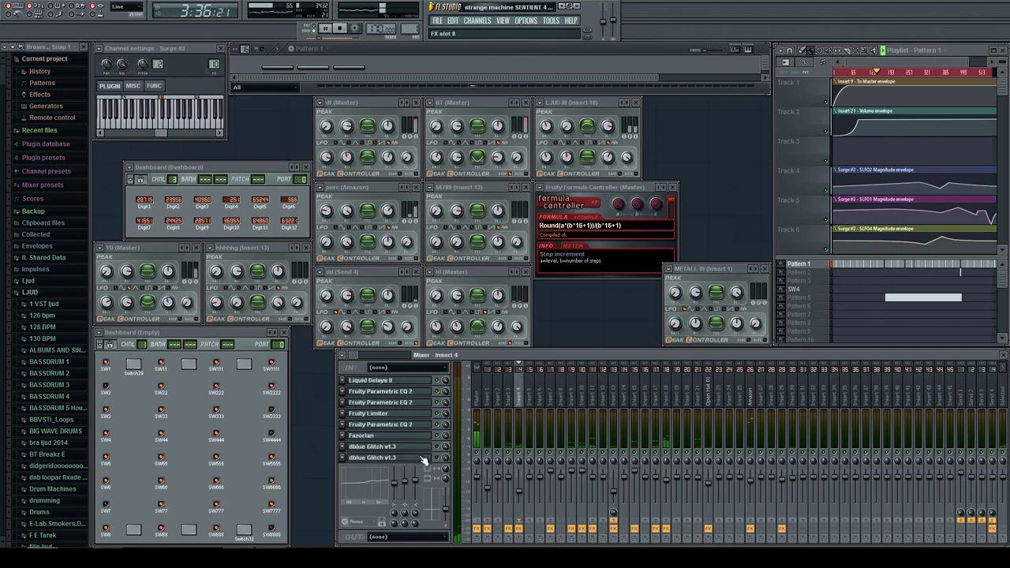
pyautogui.moveTo(730, 268); pyautogui.dragTo(707, 264)
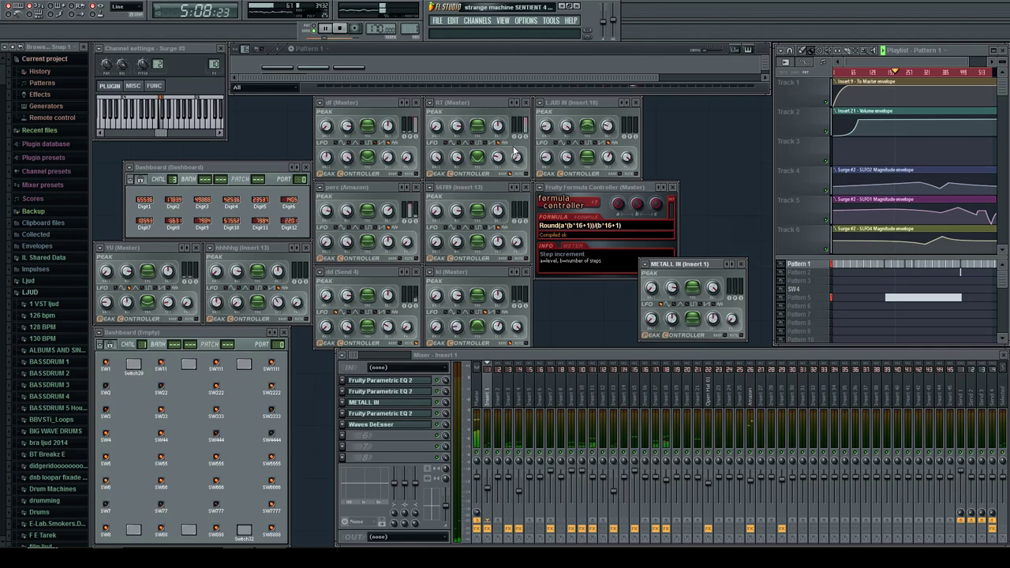
pyautogui.press('F6')
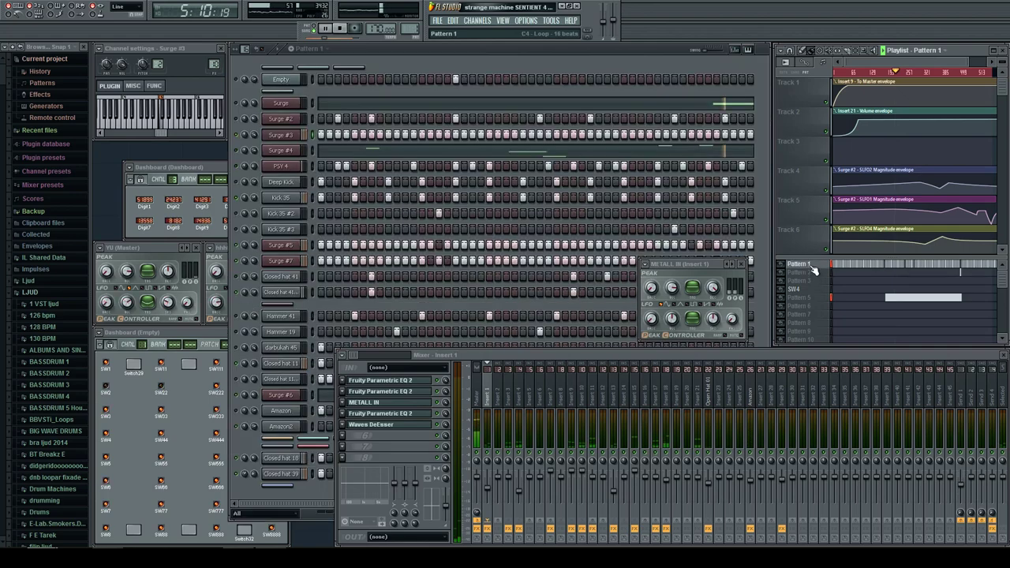
# Step: Retune Surge #2's scene pitch to about -12.98 and Surge #3's first oscillator to about -18.36, raising Surge #3's scene pitch
pyautogui.click(280, 120)
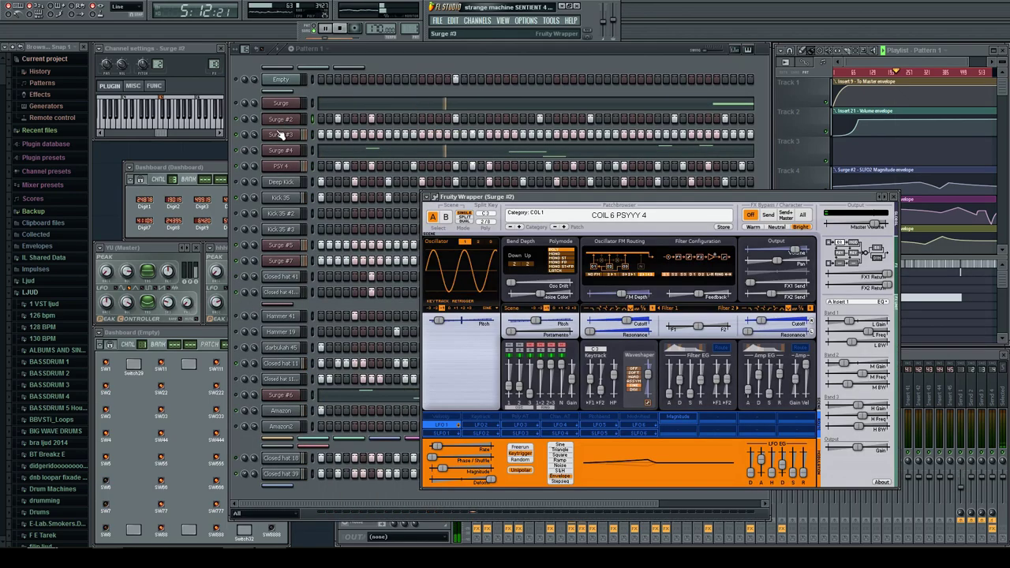
pyautogui.moveTo(439, 321)
pyautogui.mouseDown()
pyautogui.moveTo(476, 322)
pyautogui.moveTo(453, 322)
pyautogui.mouseUp()
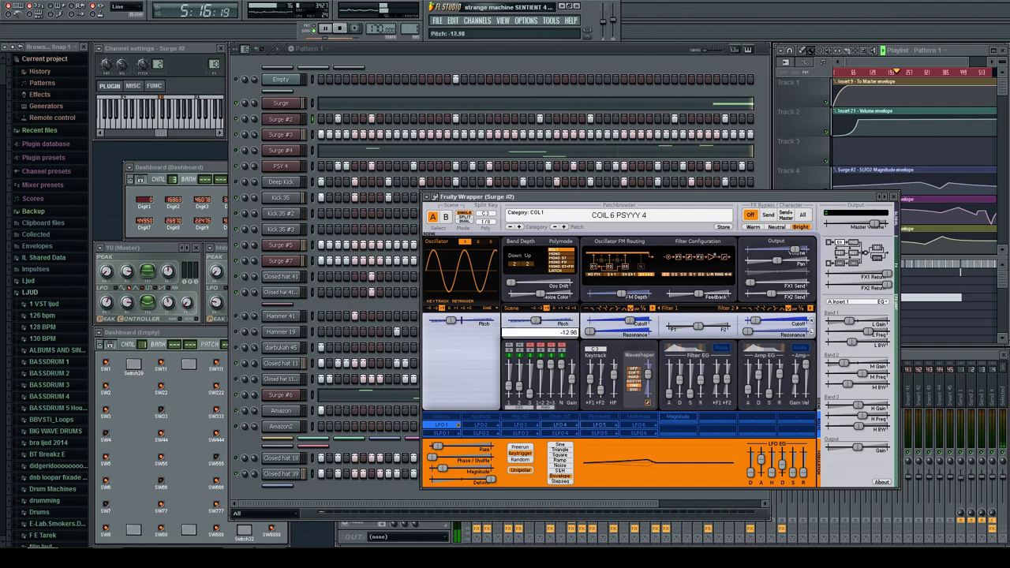
pyautogui.click(280, 134)
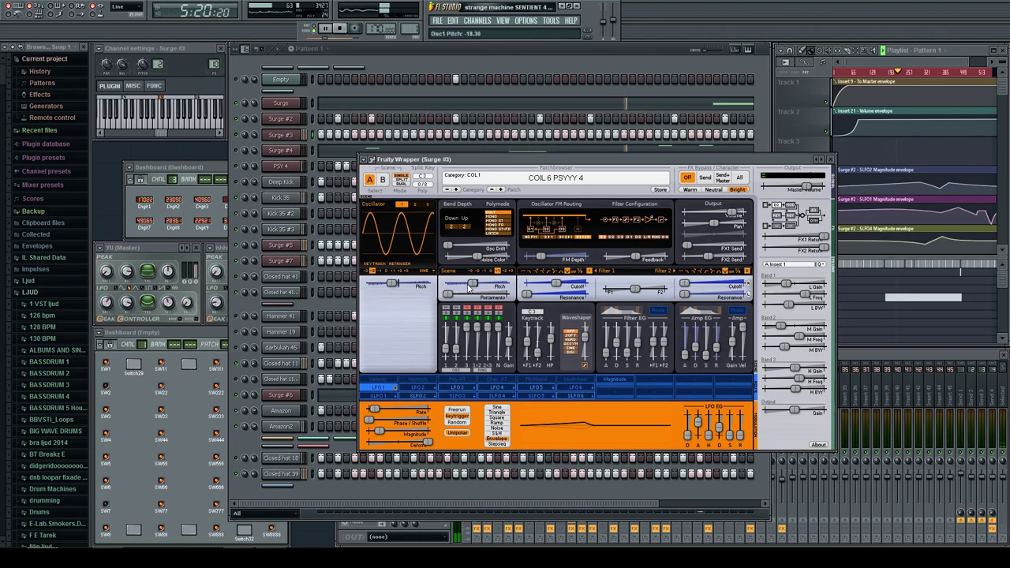
pyautogui.moveTo(472, 285); pyautogui.dragTo(477, 285)
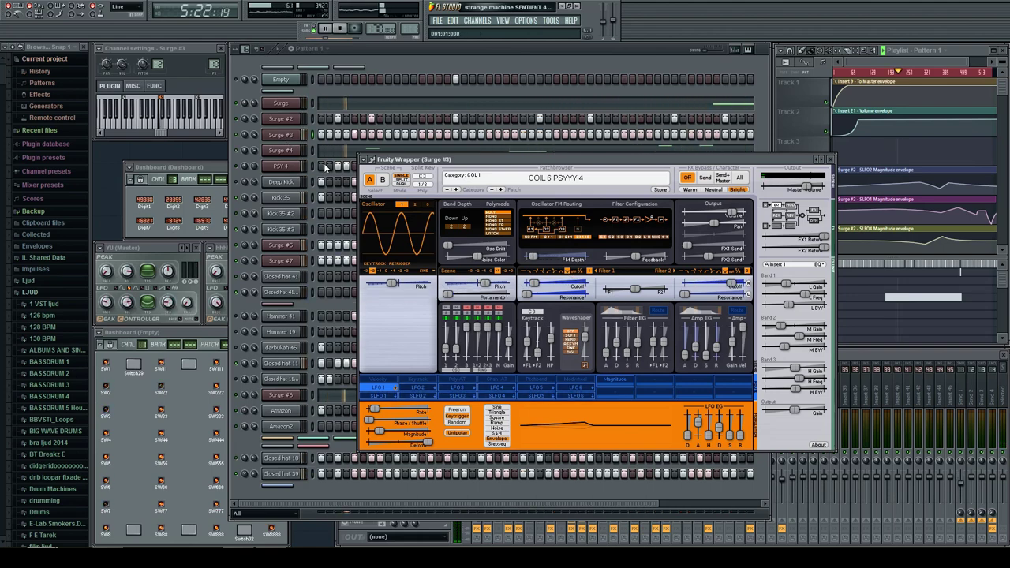
# Step: In the Surge channel's synth, set oscillator 3's pitch to about 0.82, lower oscillator 2's pitch, and close the window
pyautogui.click(289, 105)
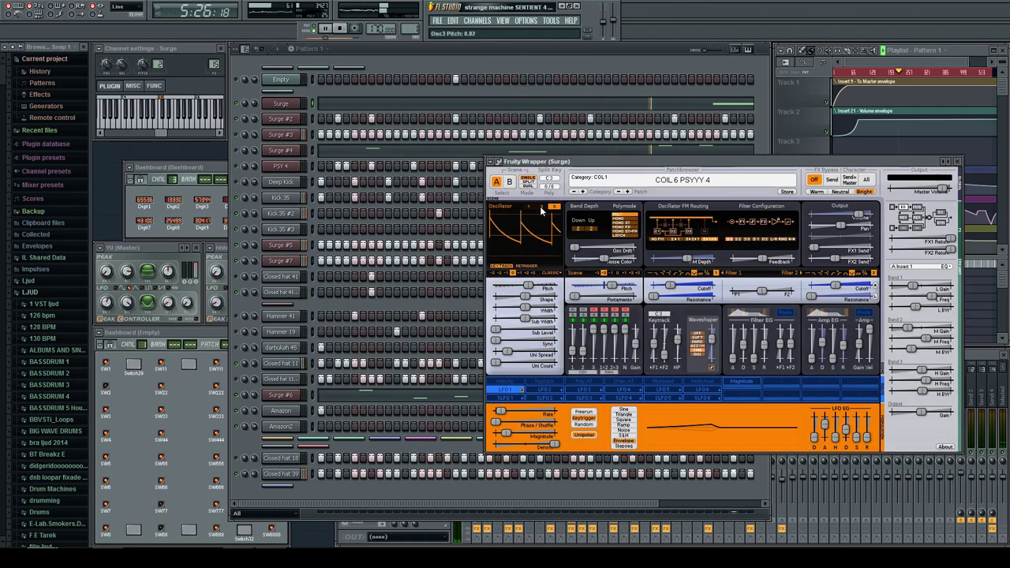
pyautogui.click(551, 272)
pyautogui.moveTo(529, 285); pyautogui.dragTo(520, 285)
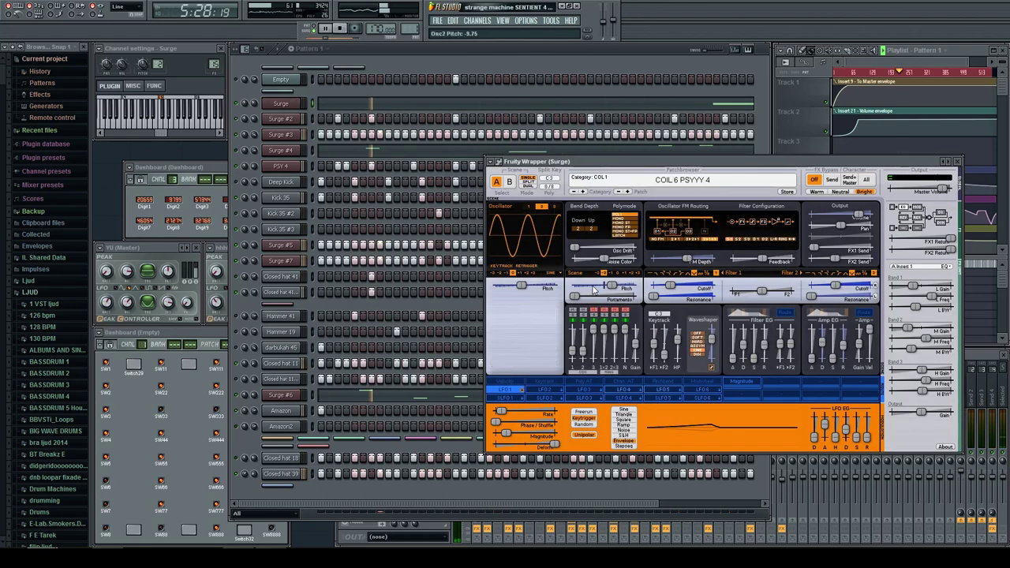
pyautogui.click(541, 207)
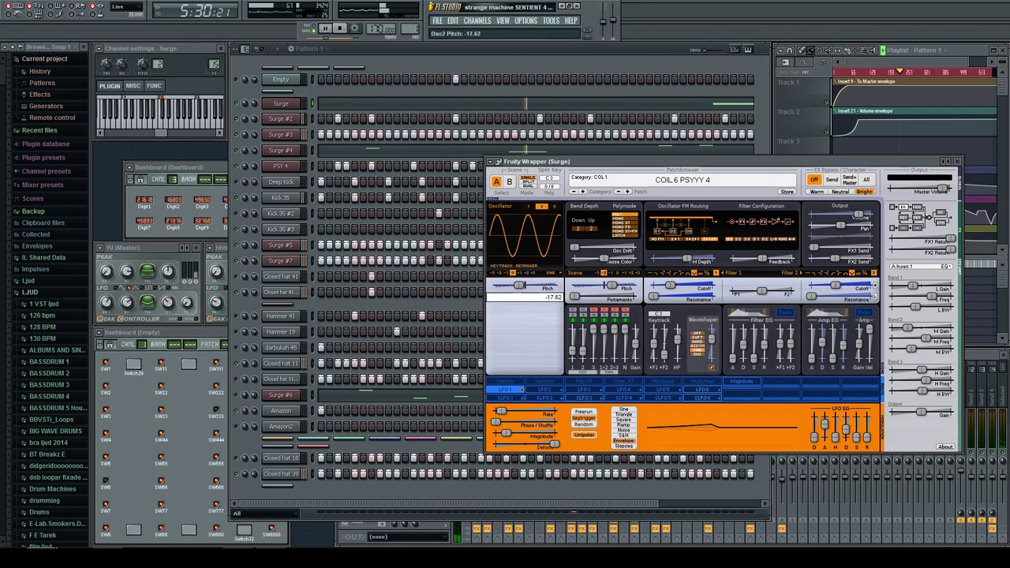
pyautogui.moveTo(520, 285); pyautogui.dragTo(512, 285)
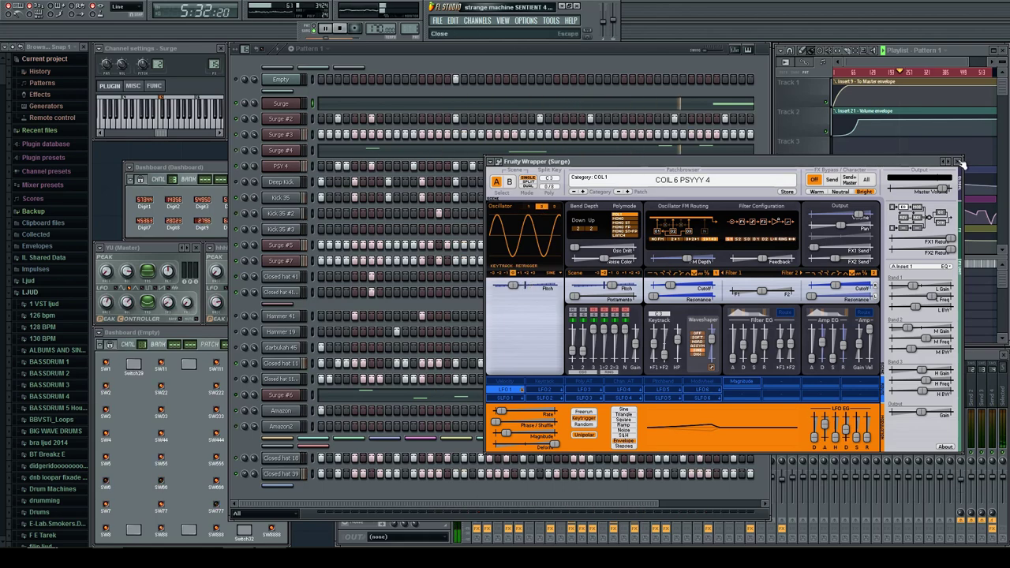
pyautogui.click(959, 161)
# Step: Set the first oscillator's pitch to about -10.81 in Surge #2 and about -1.20 in Surge #3, closing the synth window
pyautogui.click(292, 119)
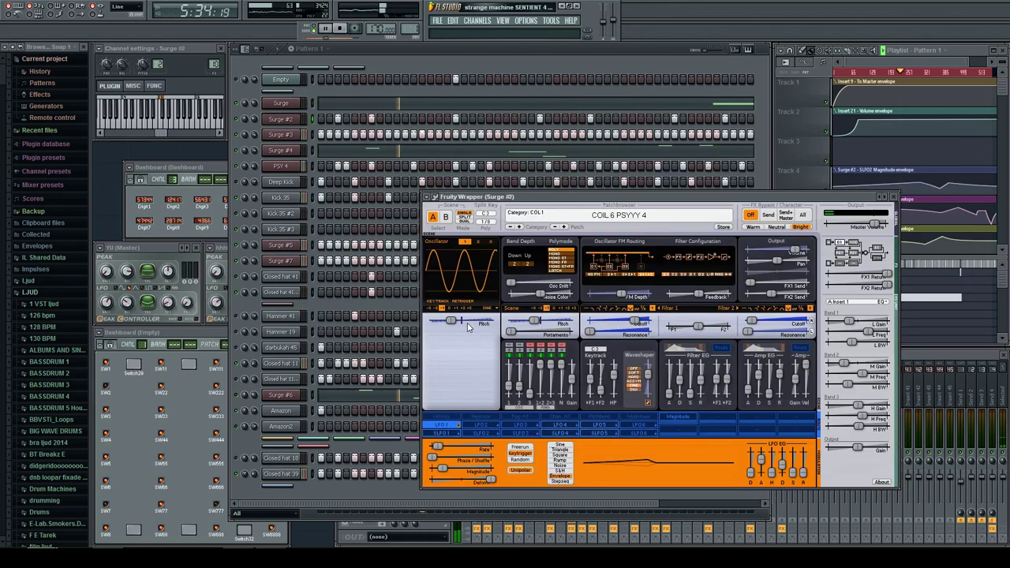
pyautogui.moveTo(468, 327)
pyautogui.mouseDown()
pyautogui.moveTo(486, 326)
pyautogui.moveTo(457, 321)
pyautogui.mouseUp()
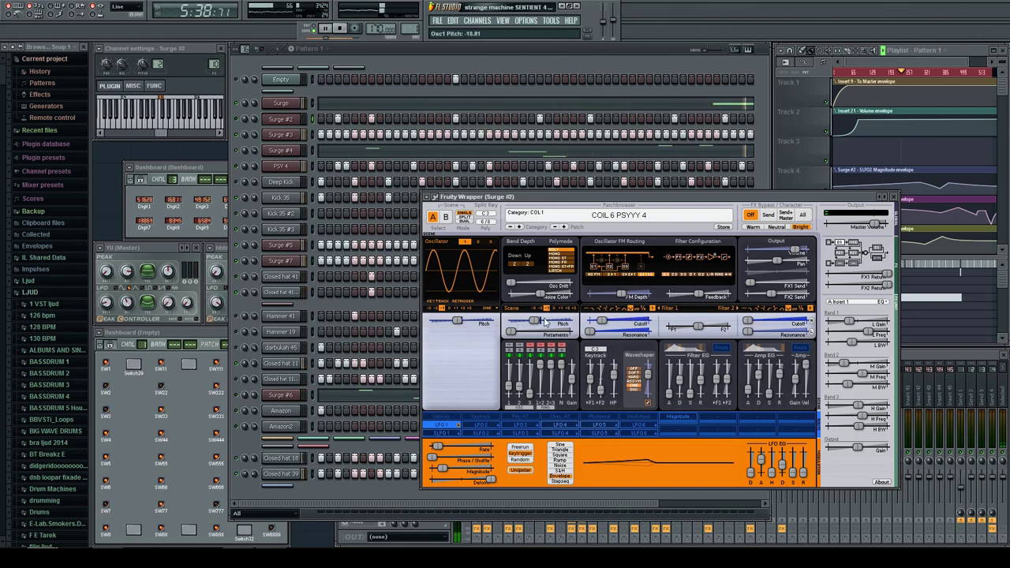
pyautogui.click(277, 140)
pyautogui.moveTo(396, 284); pyautogui.dragTo(396, 284)
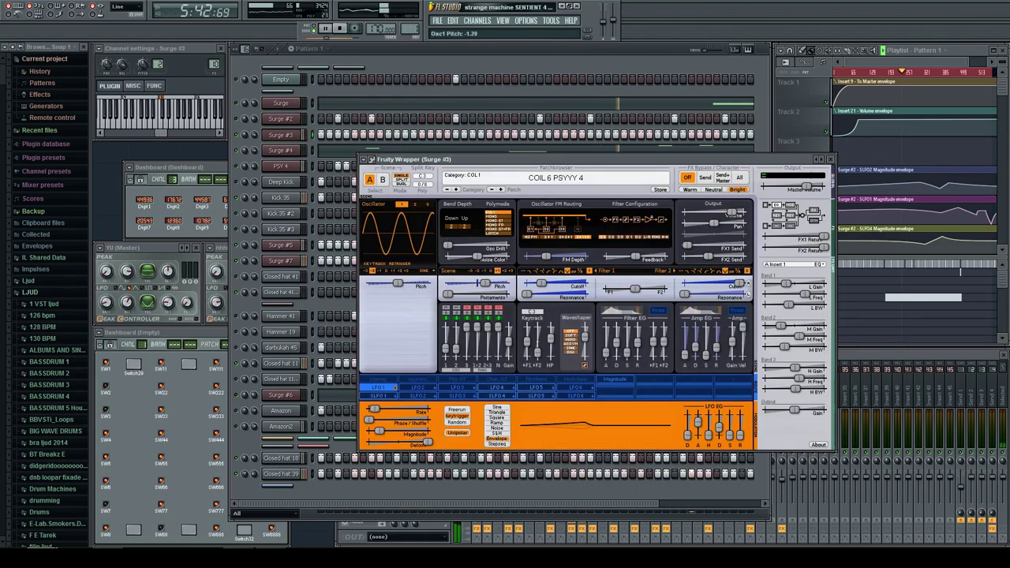
pyautogui.click(830, 159)
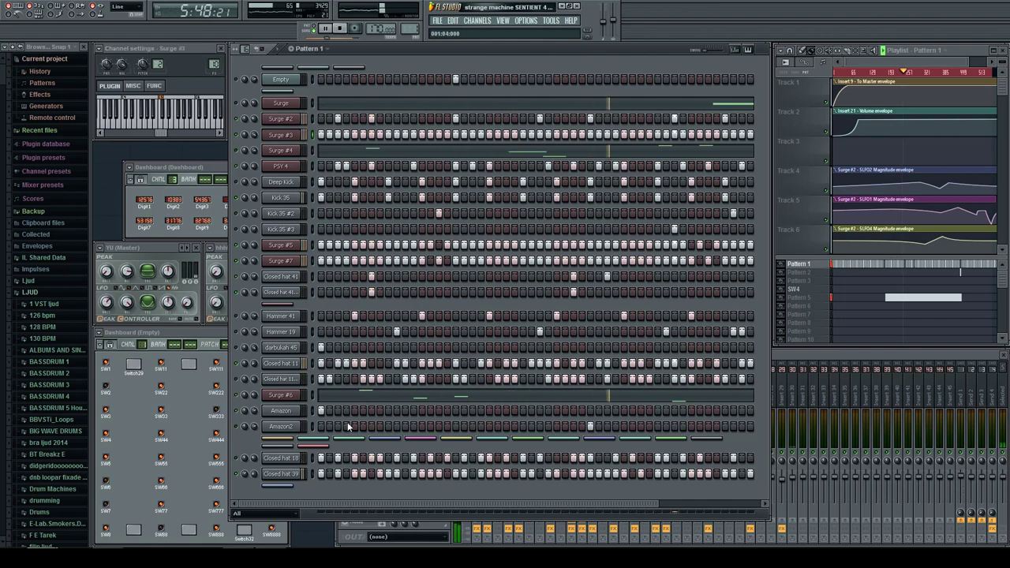
# Step: Collapse the step sequencer and examine the controller link and mapping formula of an LFO knob on the 56789 Peak Controller
pyautogui.moveTo(358, 513); pyautogui.dragTo(360, 91)
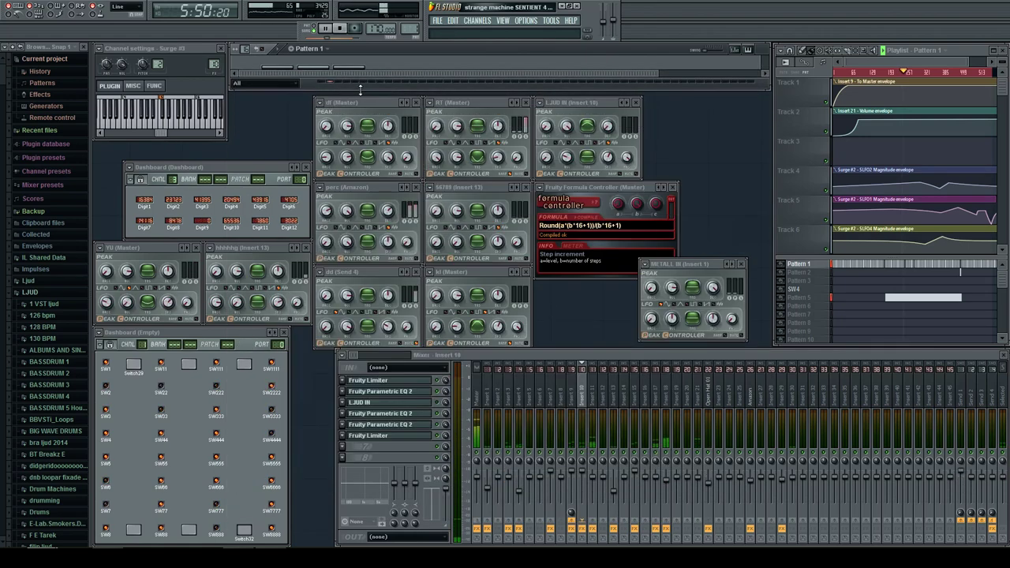
pyautogui.rightClick(460, 247)
pyautogui.click(477, 304)
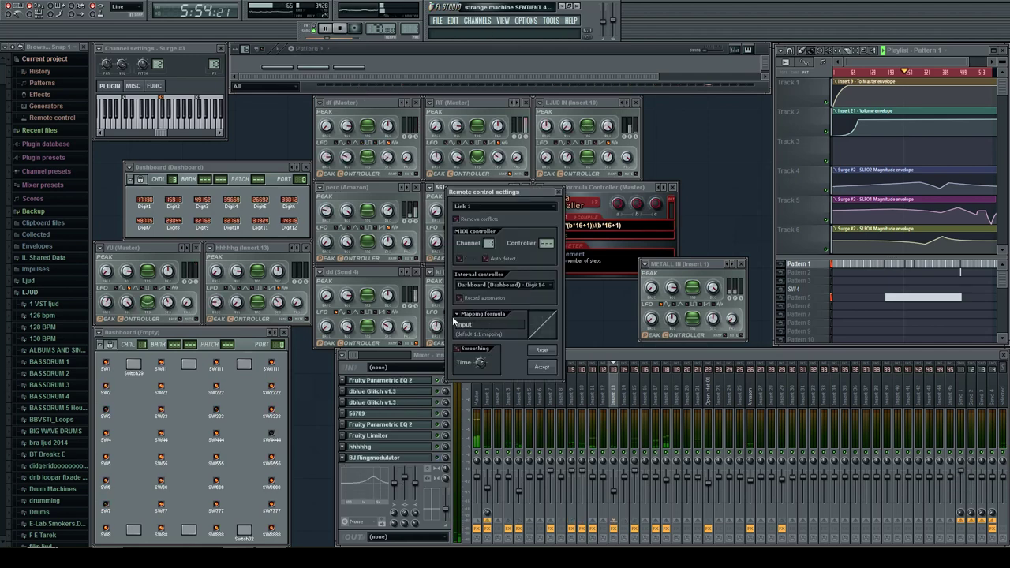
pyautogui.click(465, 331)
pyautogui.click(469, 332)
pyautogui.click(541, 365)
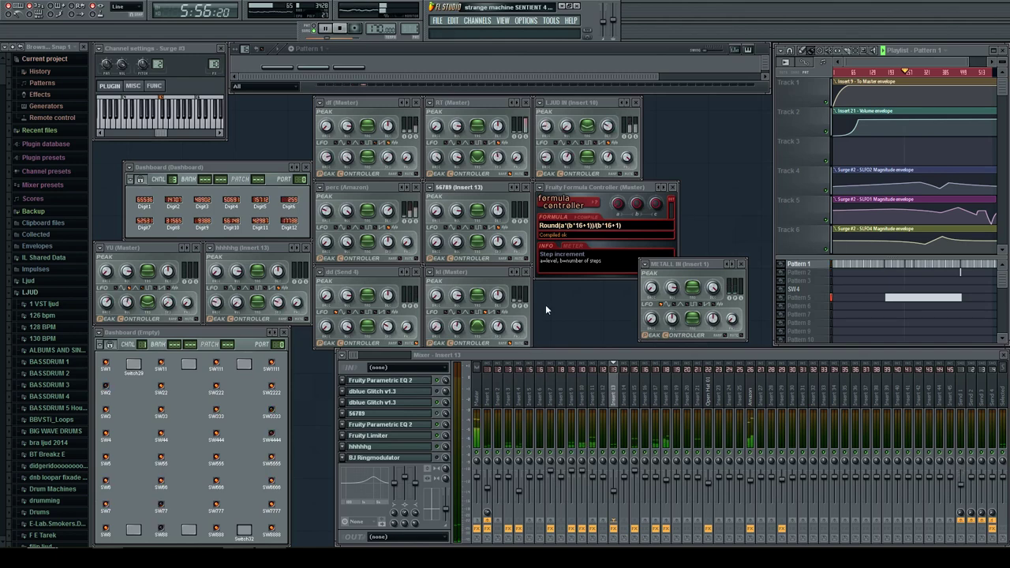
# Step: Jump song playback to about bar 257 in the playlist and show the whole arrangement again
pyautogui.doubleClick(909, 73)
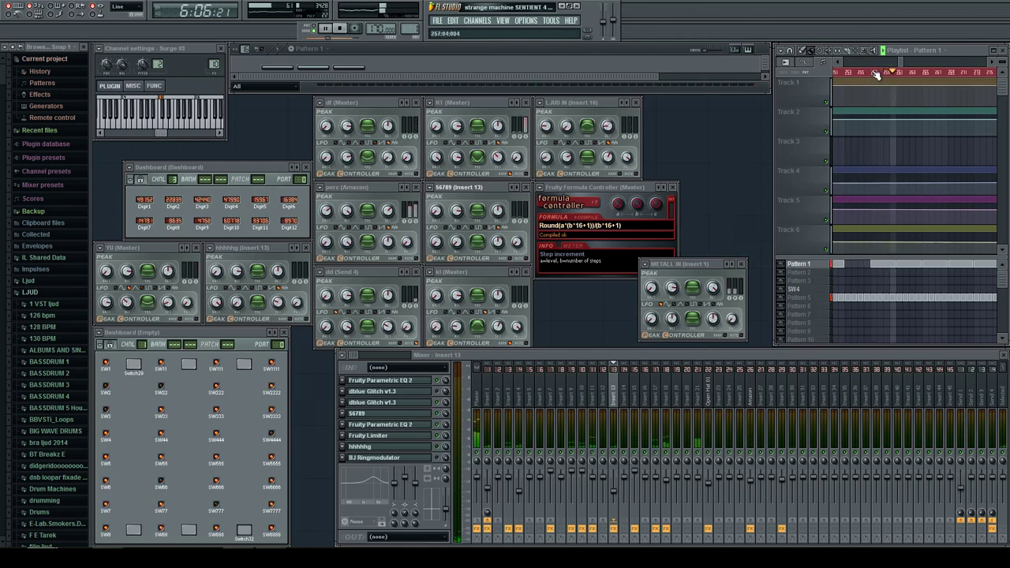
pyautogui.click(875, 73)
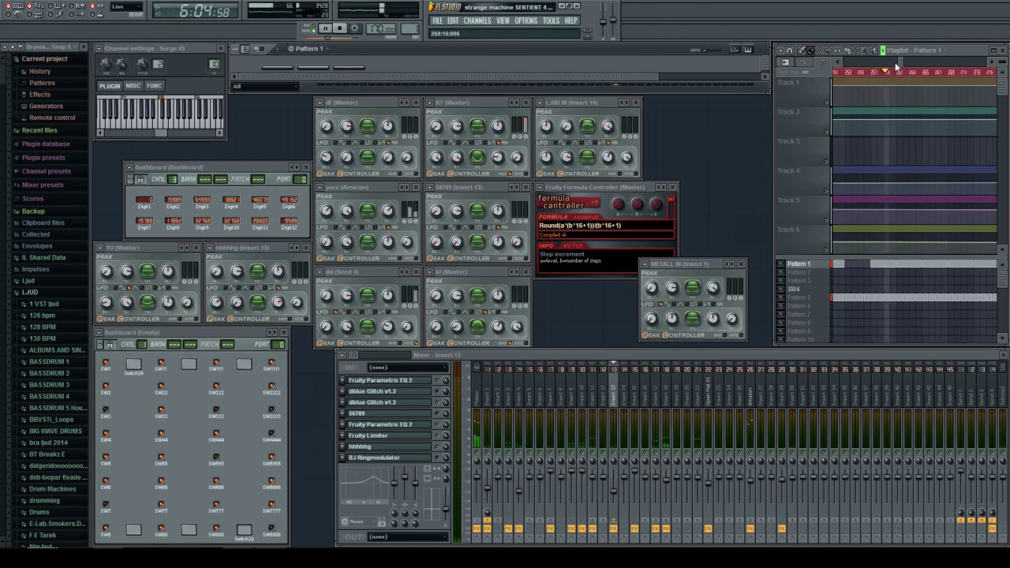
pyautogui.moveTo(896, 61); pyautogui.dragTo(966, 63)
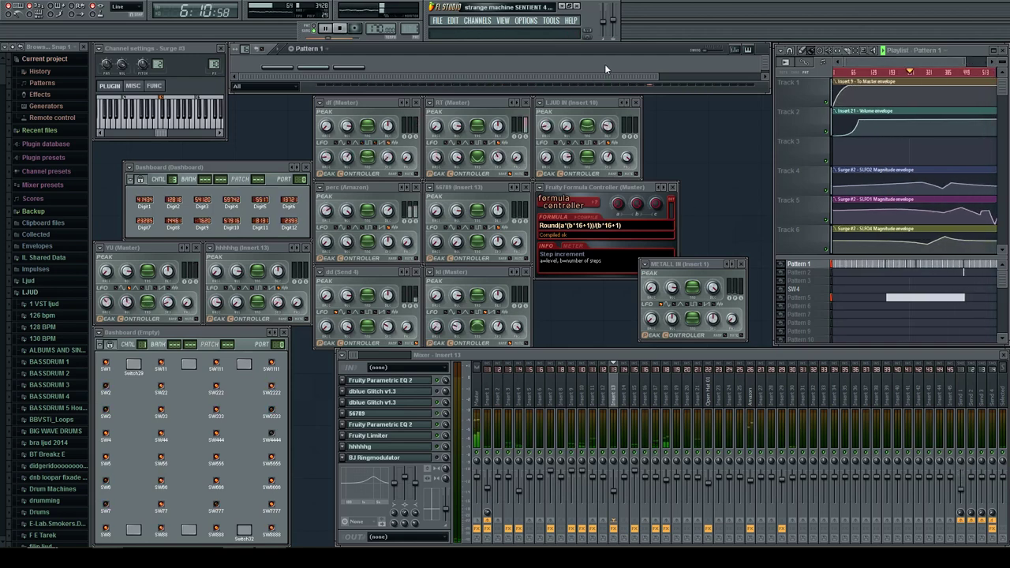
# Step: Expand the step sequencer, open the Surge #6 synth, and configure SLFO3 as freerunning unipolar noise with lower rate and magnitude
pyautogui.moveTo(505, 92); pyautogui.dragTo(506, 512)
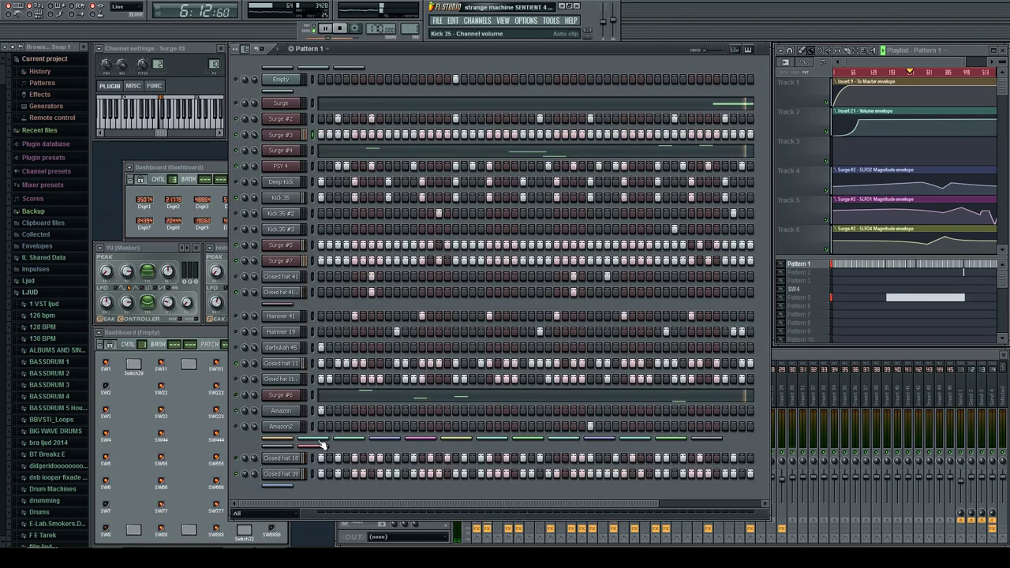
pyautogui.click(281, 394)
pyautogui.moveTo(384, 168); pyautogui.dragTo(581, 164)
pyautogui.click(450, 402)
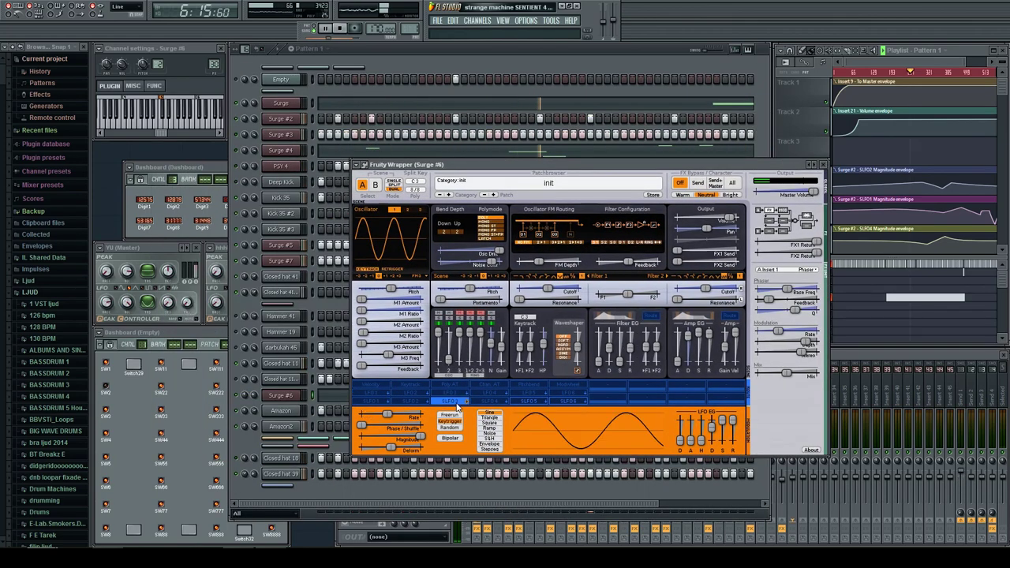
pyautogui.click(489, 433)
pyautogui.click(453, 438)
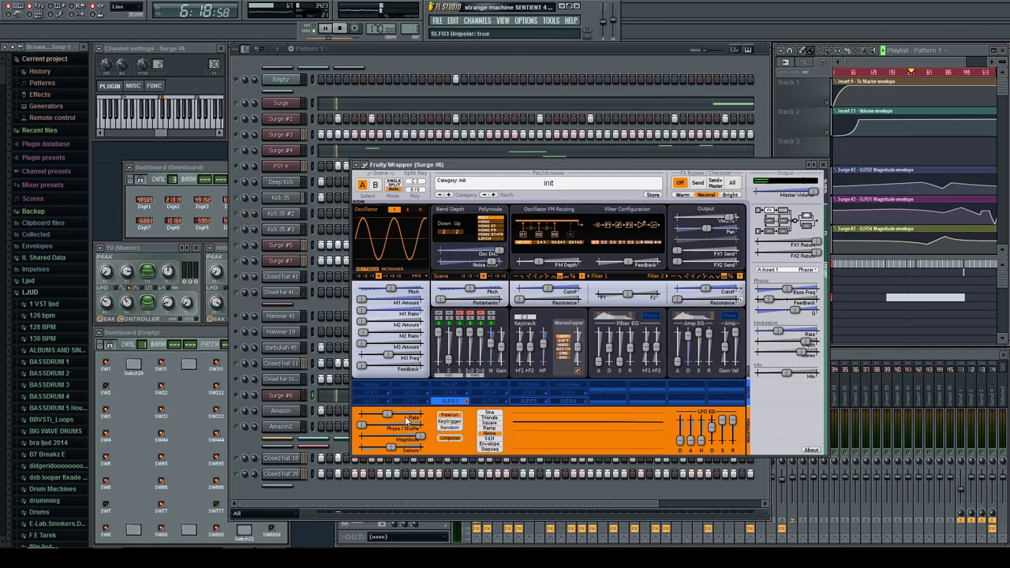
pyautogui.moveTo(420, 437); pyautogui.dragTo(403, 436)
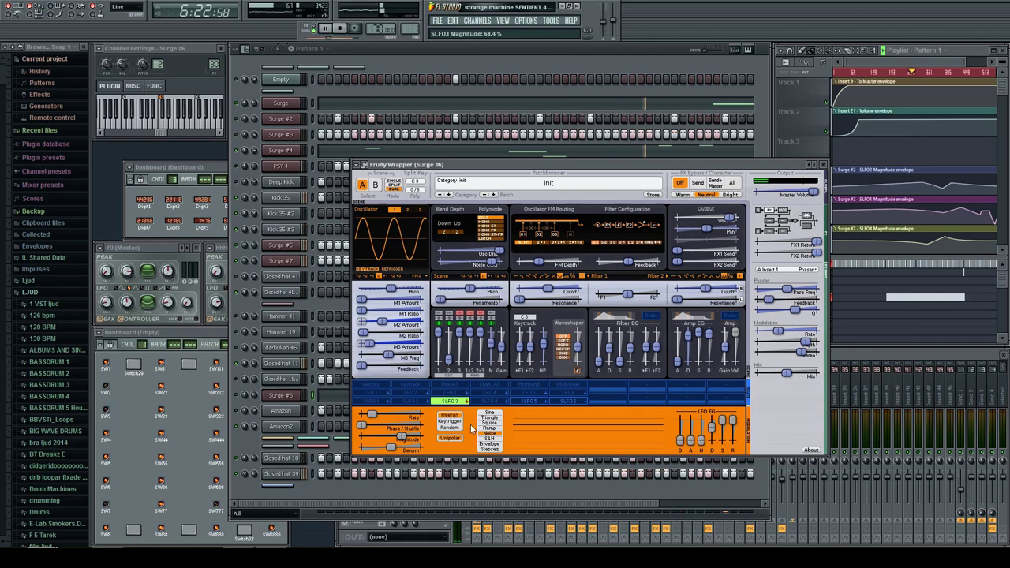
pyautogui.moveTo(402, 437); pyautogui.dragTo(379, 439)
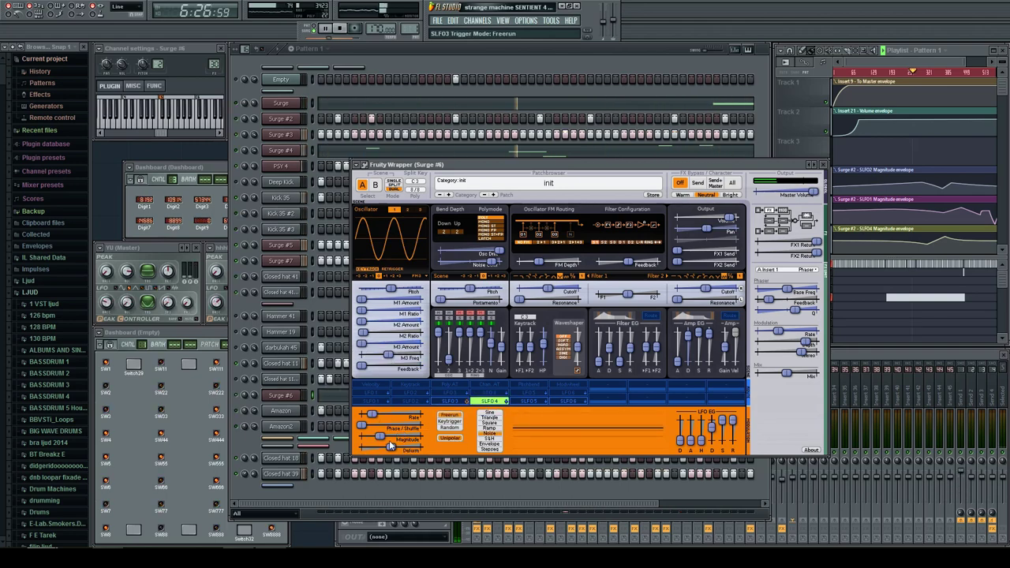
# Step: Set Surge #6's SLFO4 to a freerunning unipolar sine at 0.082 Hz modulating SLFO3's rate by about 1.287, and close the synth
pyautogui.click(476, 403)
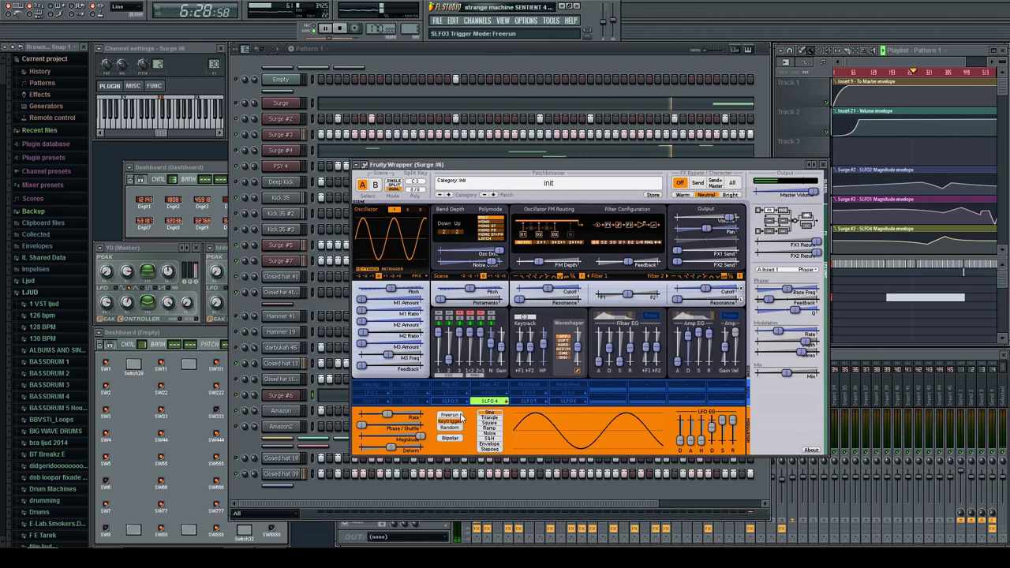
pyautogui.click(449, 438)
pyautogui.moveTo(390, 439); pyautogui.dragTo(383, 417)
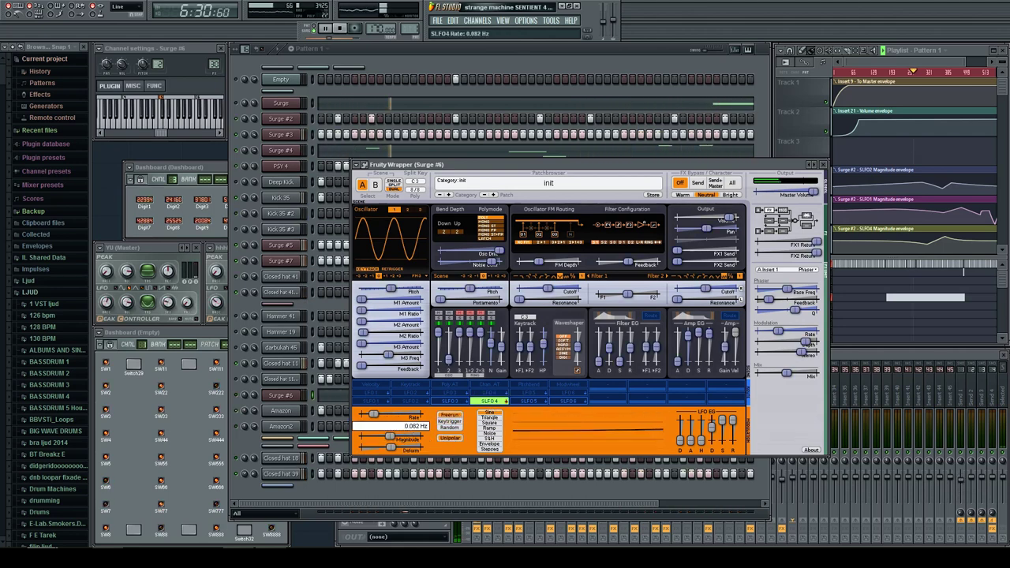
pyautogui.click(489, 434)
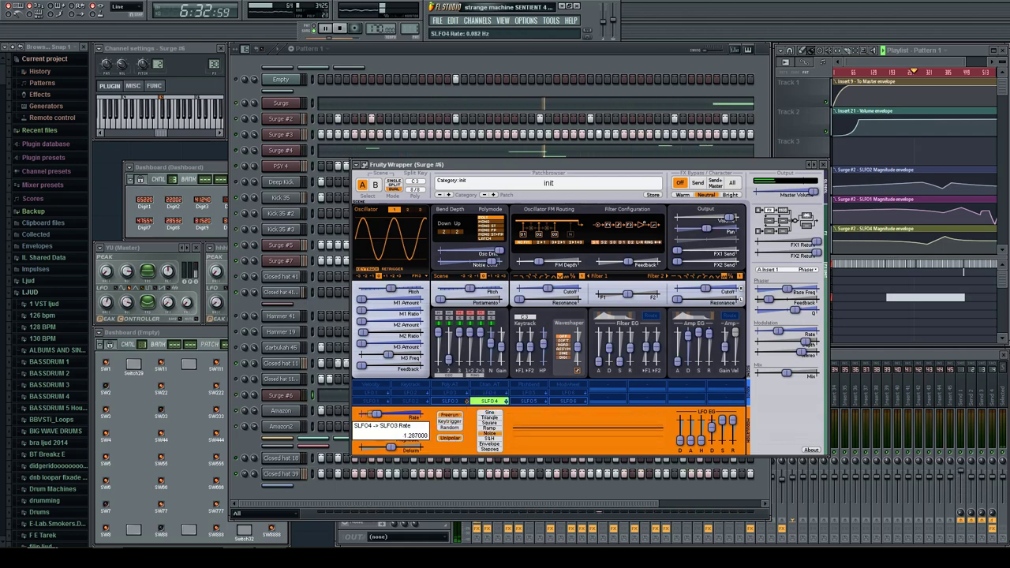
pyautogui.click(489, 412)
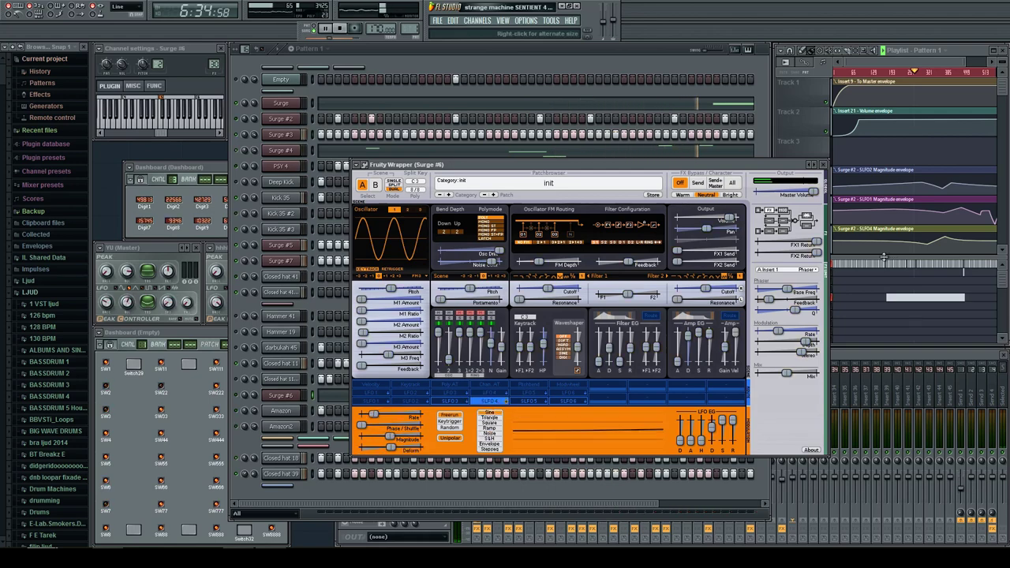
pyautogui.click(447, 400)
pyautogui.moveTo(390, 438); pyautogui.dragTo(389, 439)
pyautogui.click(819, 164)
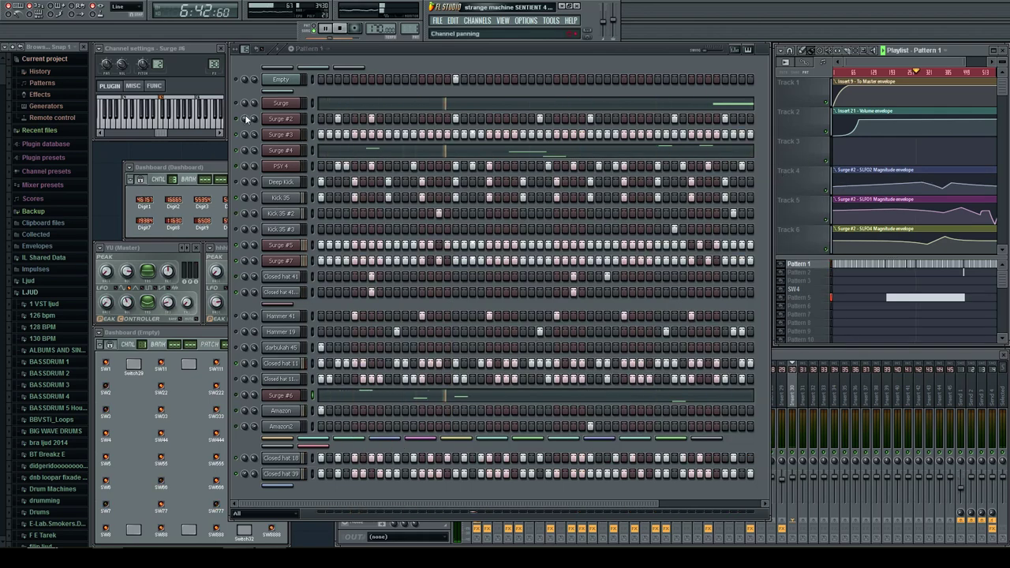
# Step: Set Surge #2's scene pitch to about -13.65, check the Surge #3 synth, and shrink the step sequencer to uncover the Peak Controllers
pyautogui.click(280, 119)
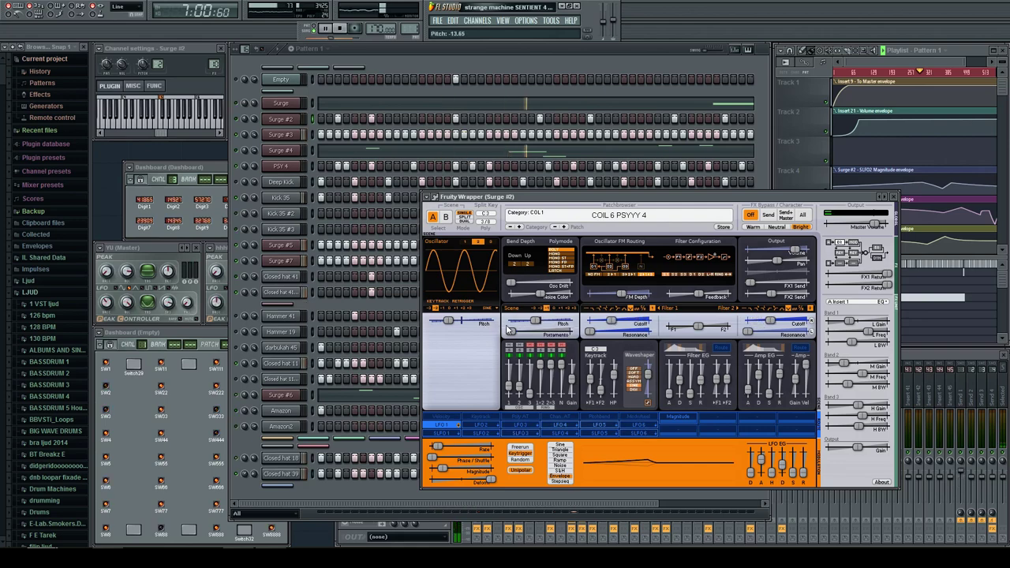
pyautogui.click(278, 135)
pyautogui.click(278, 134)
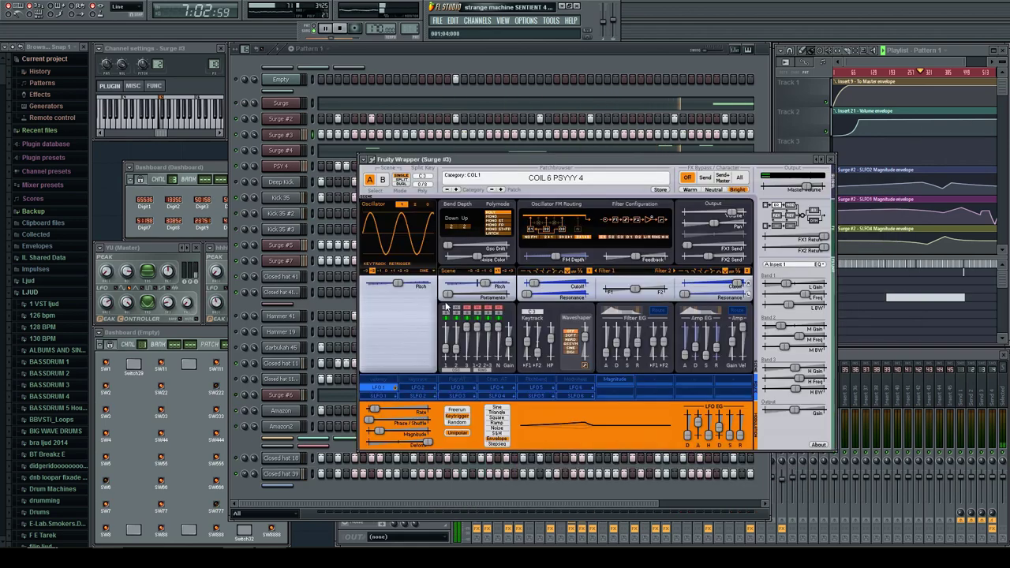
pyautogui.click(830, 159)
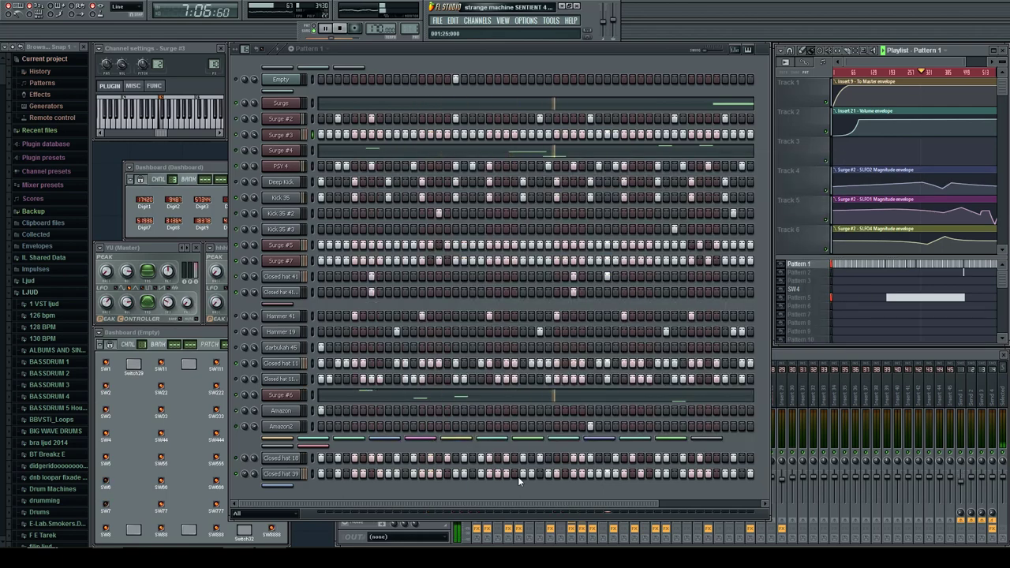
pyautogui.click(489, 523)
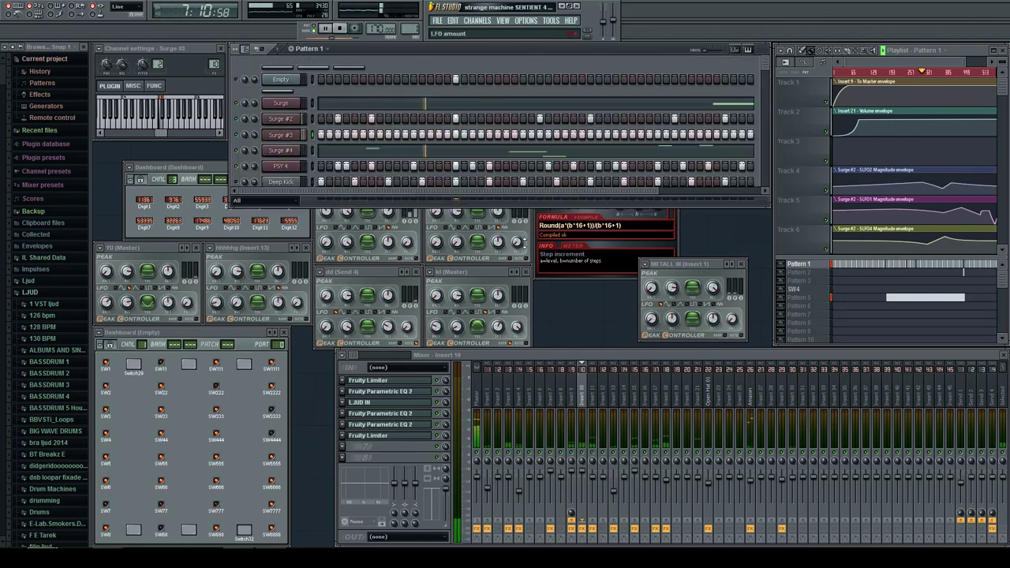
# Step: Check the Surge #2 synth, bring up Surge #3's SLFO6, set Surge #3's scene pitch to about -26.48, and close the synth
pyautogui.click(280, 119)
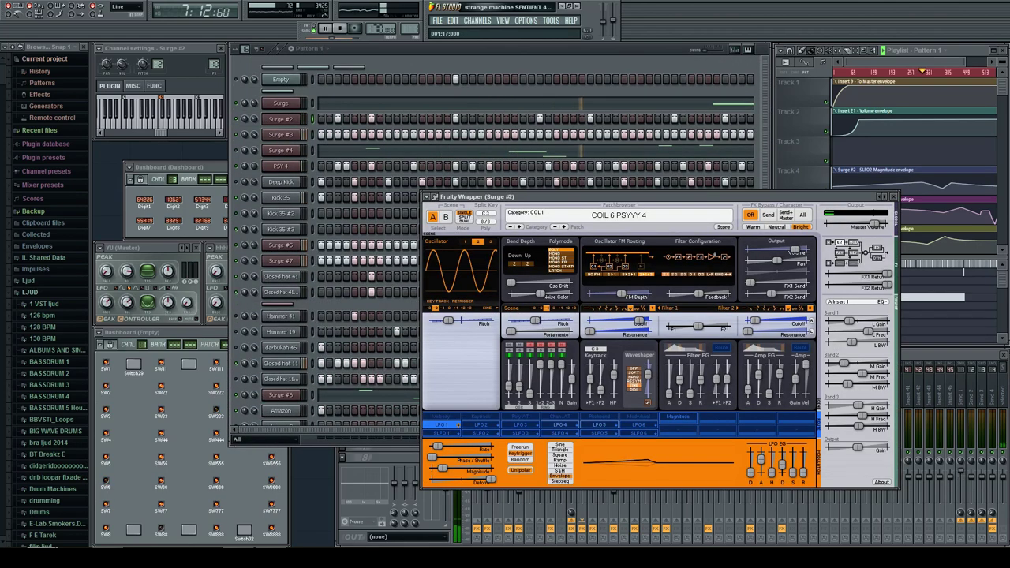
pyautogui.click(284, 134)
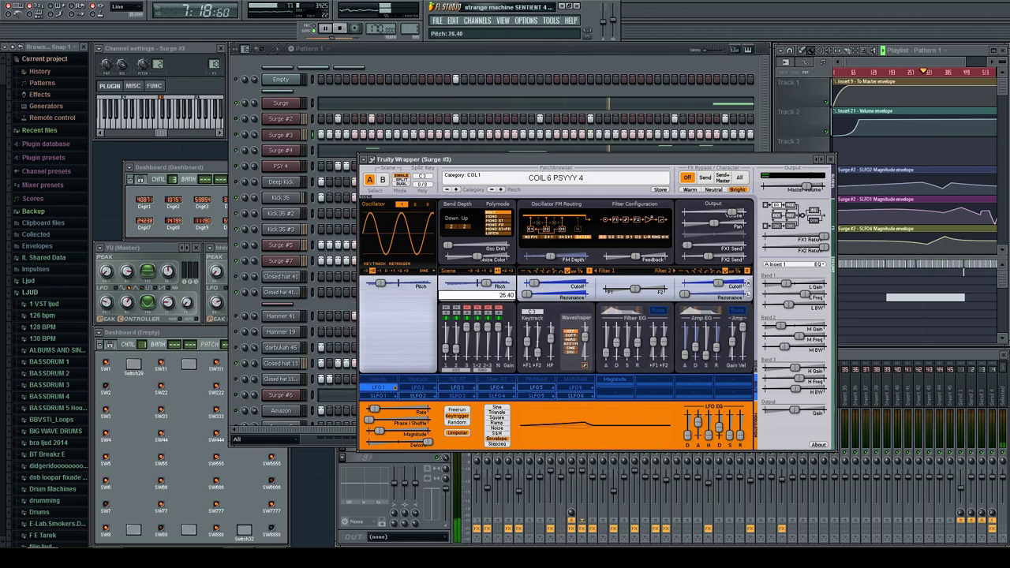
pyautogui.click(563, 397)
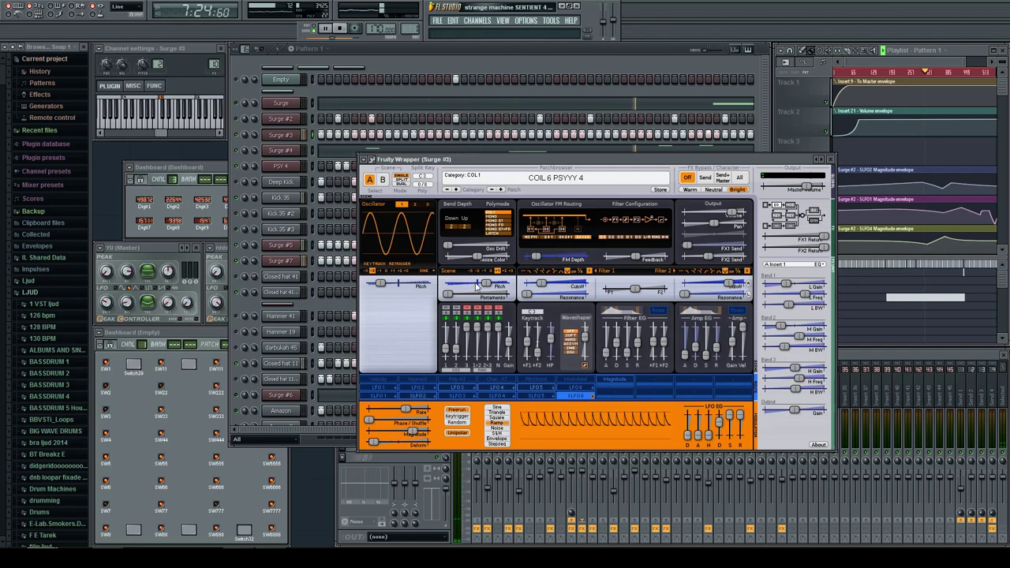
pyautogui.moveTo(477, 287); pyautogui.dragTo(467, 287)
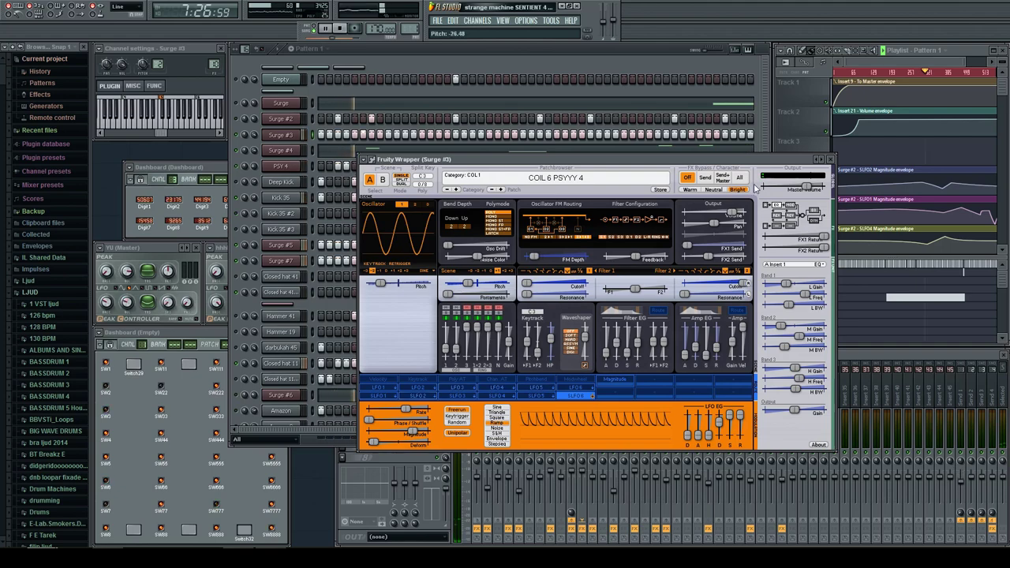
pyautogui.click(829, 159)
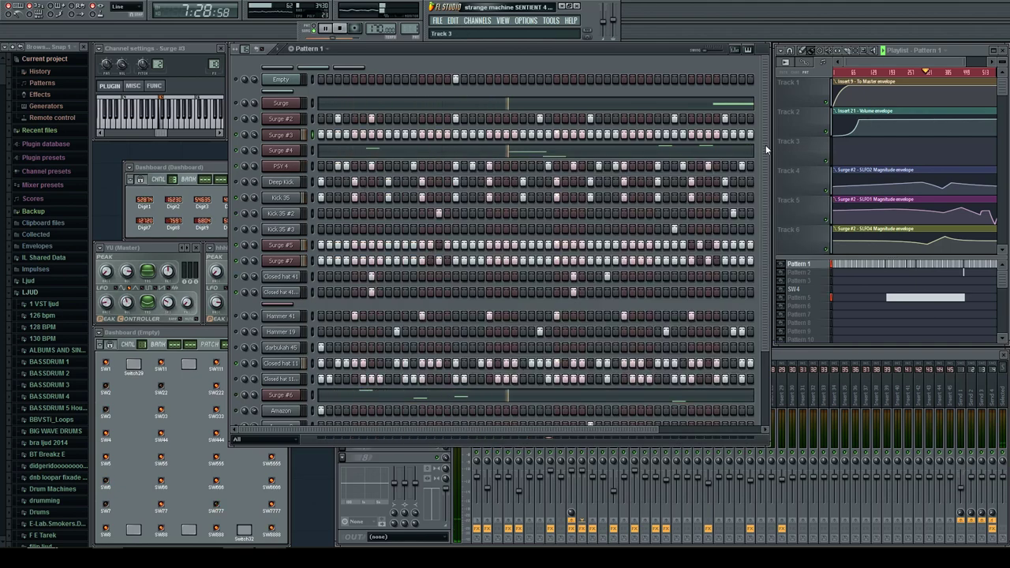
# Step: Check the Surge #2 synth, set the scene pitch of the Surge channel to about 19.95, and close that synth
pyautogui.click(280, 119)
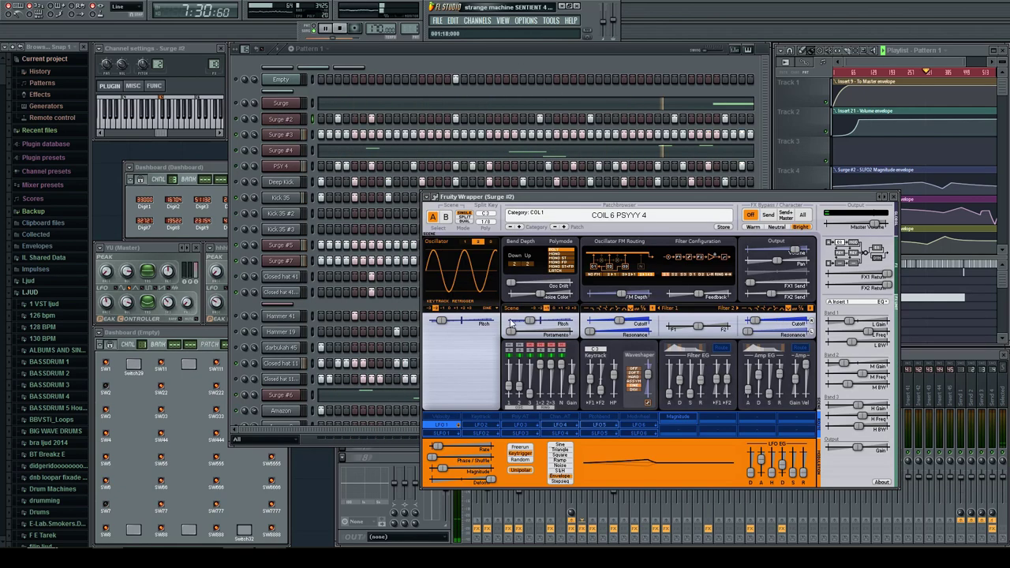
pyautogui.click(278, 109)
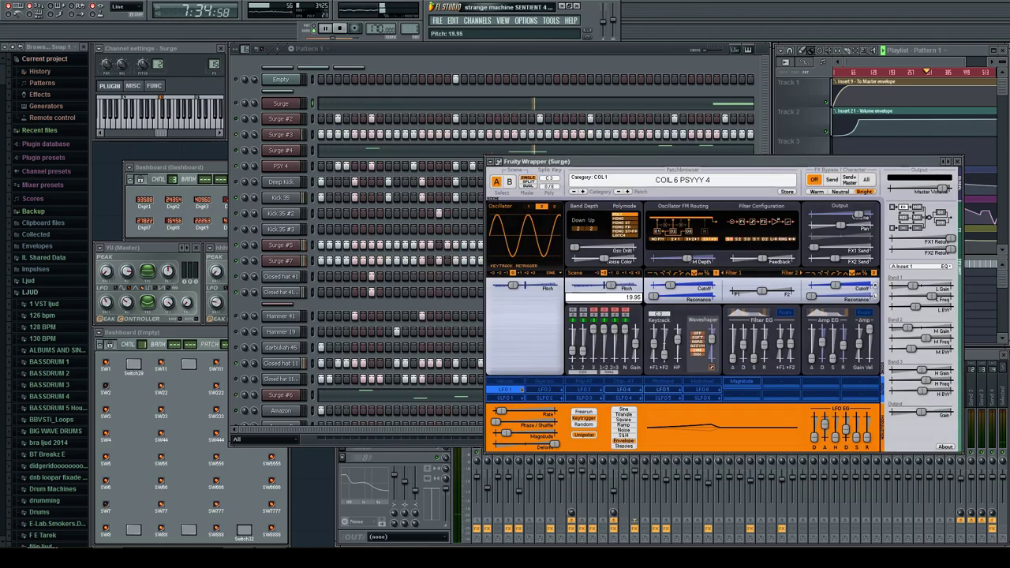
pyautogui.click(956, 161)
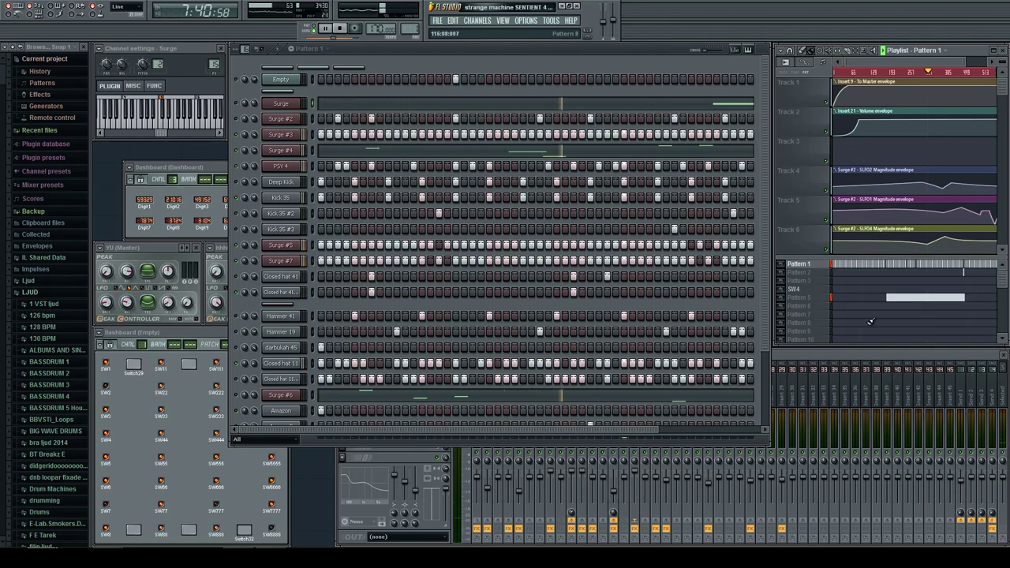
# Step: Open Surge #3 and raise its oscillator 2 pitch to just above the middle of the range
pyautogui.click(282, 136)
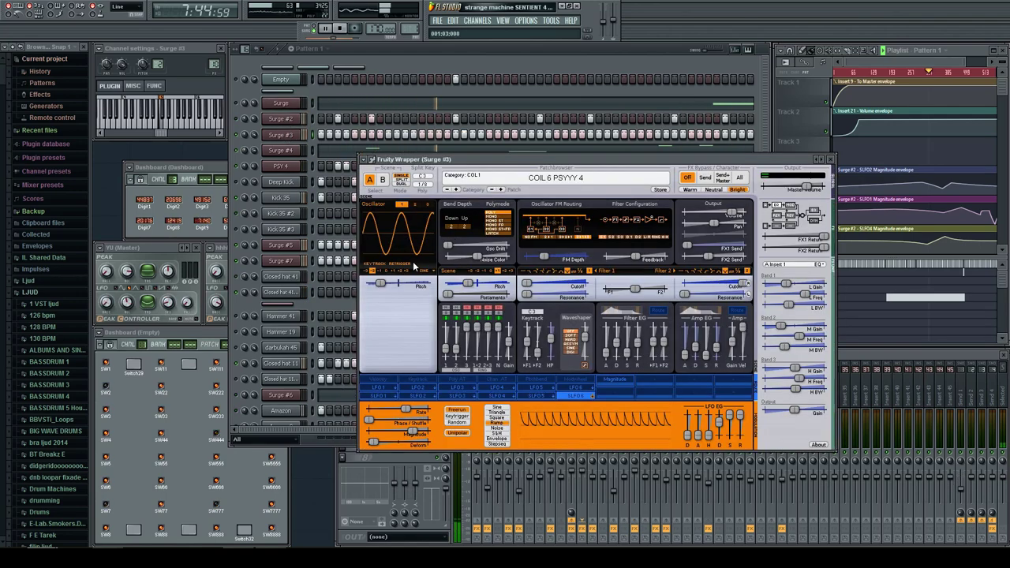
pyautogui.click(414, 204)
pyautogui.moveTo(380, 282); pyautogui.dragTo(402, 283)
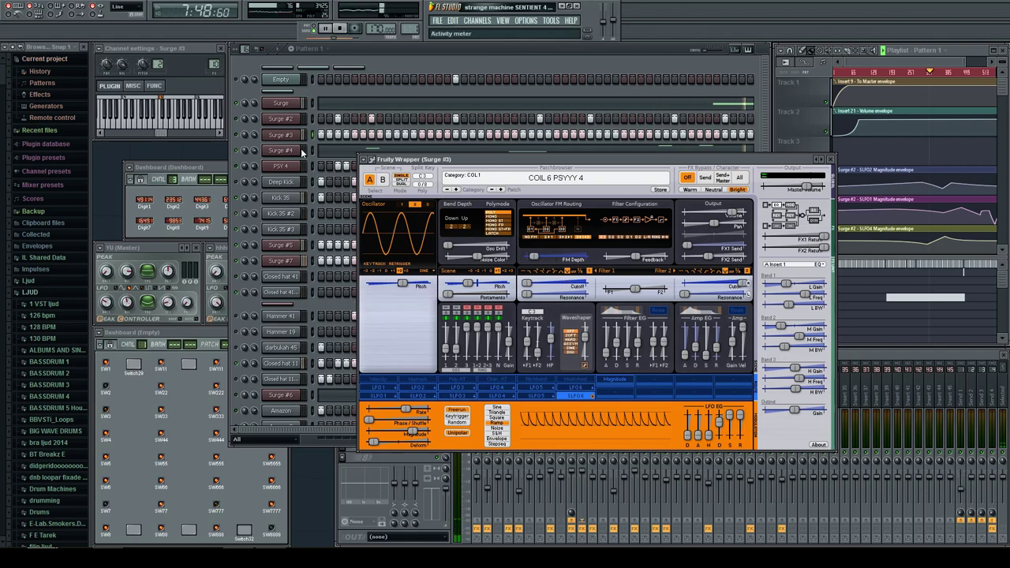
# Step: Set Surge #2's oscillator 2 pitch to about -39.22, close and reopen the synth, and lower that pitch to about -61.05
pyautogui.click(280, 118)
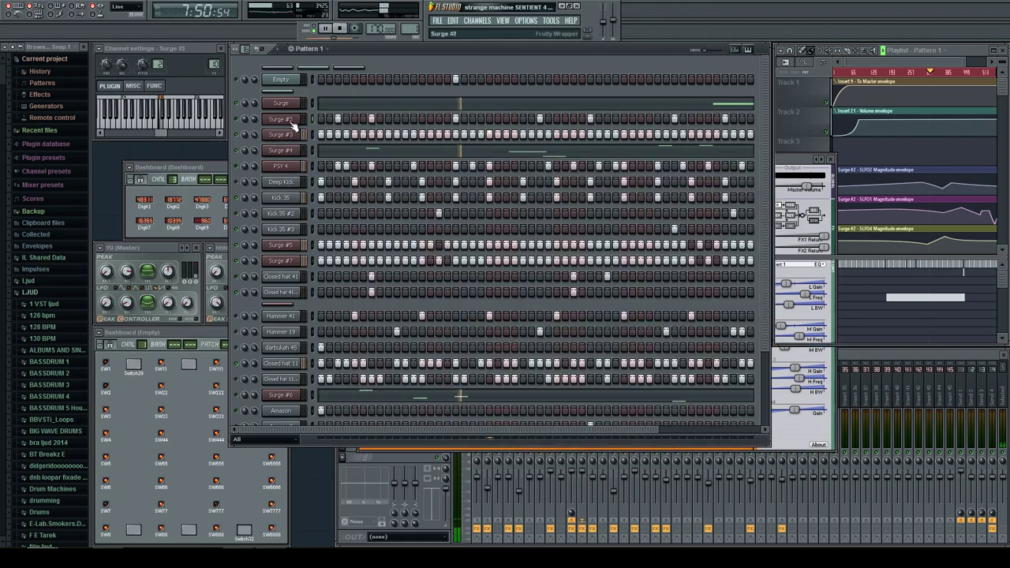
pyautogui.moveTo(456, 320); pyautogui.dragTo(460, 328)
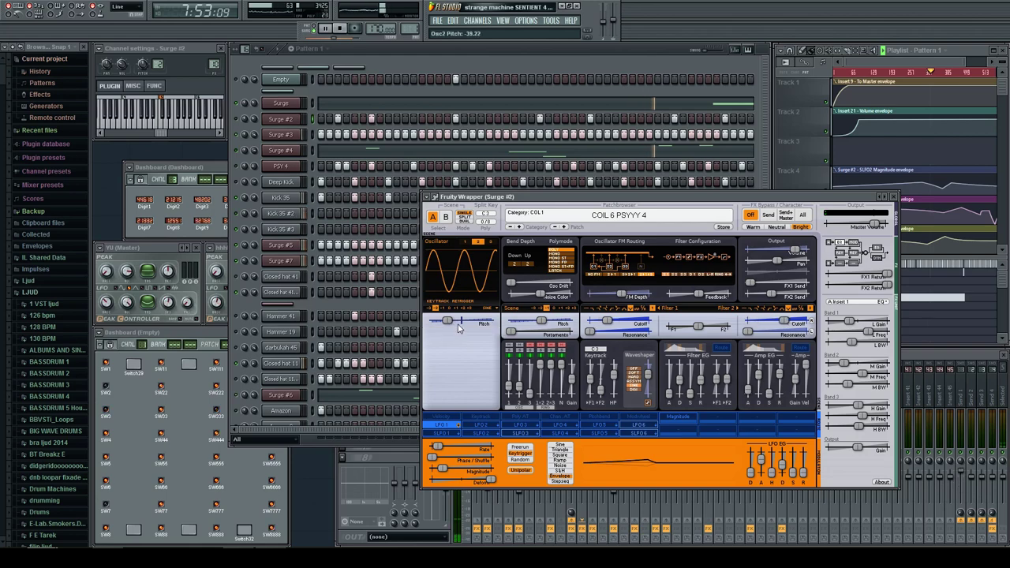
pyautogui.click(895, 197)
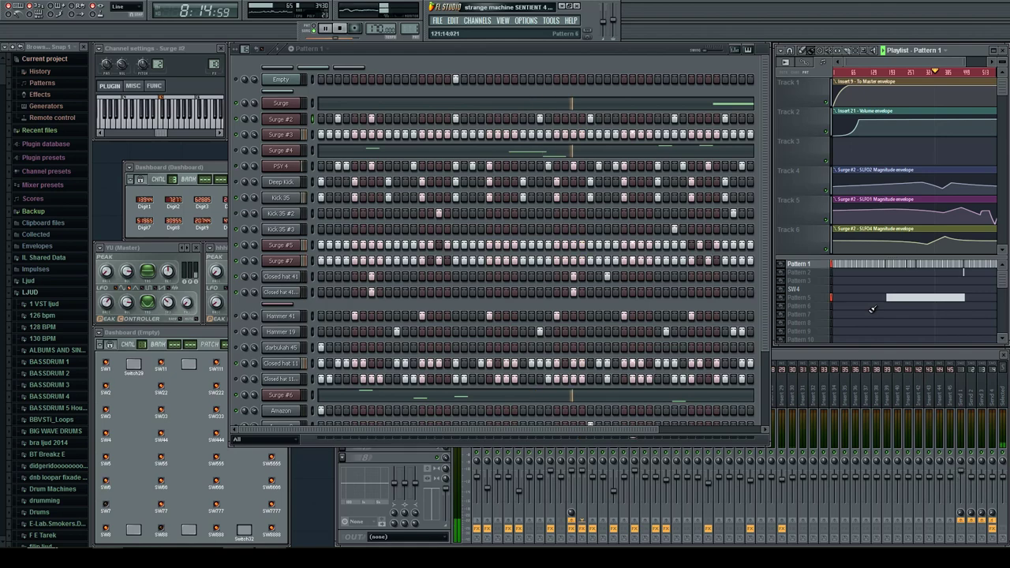
pyautogui.click(280, 117)
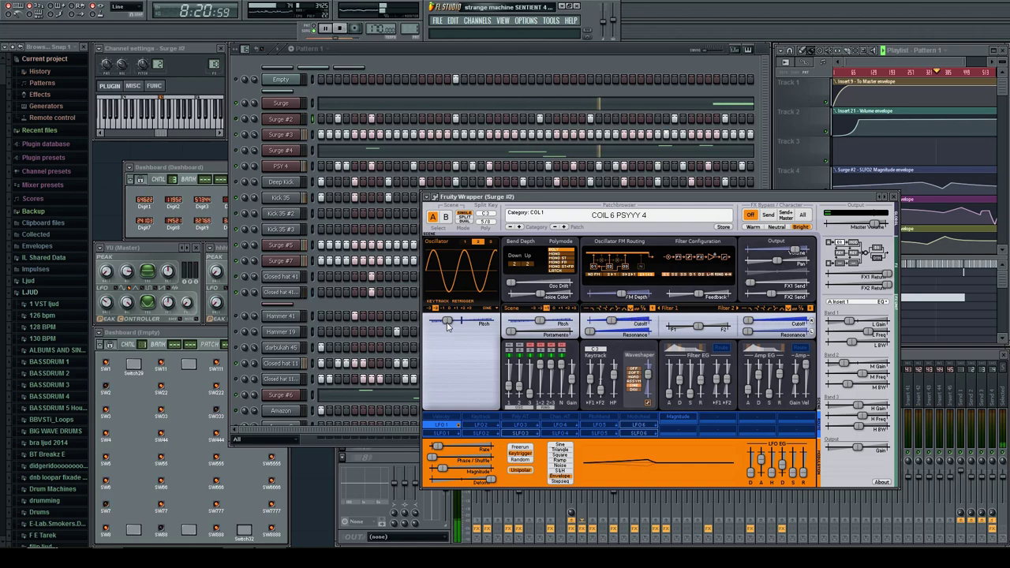
pyautogui.moveTo(447, 325); pyautogui.dragTo(439, 325)
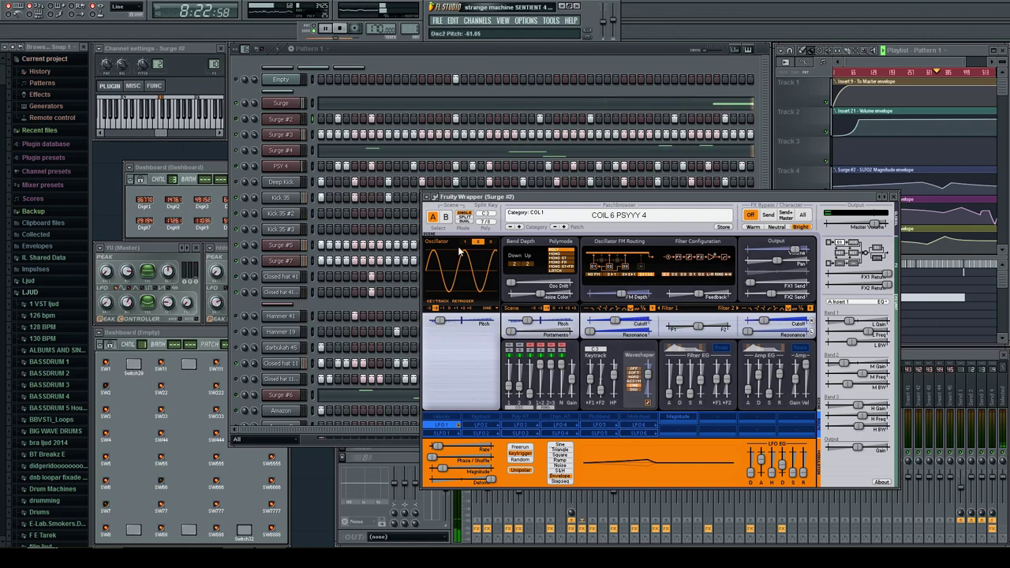
# Step: Set the Surge channel's scene pitch to about -31.57, lower its oscillator 1 pitch well below the middle, and close the synth
pyautogui.click(282, 104)
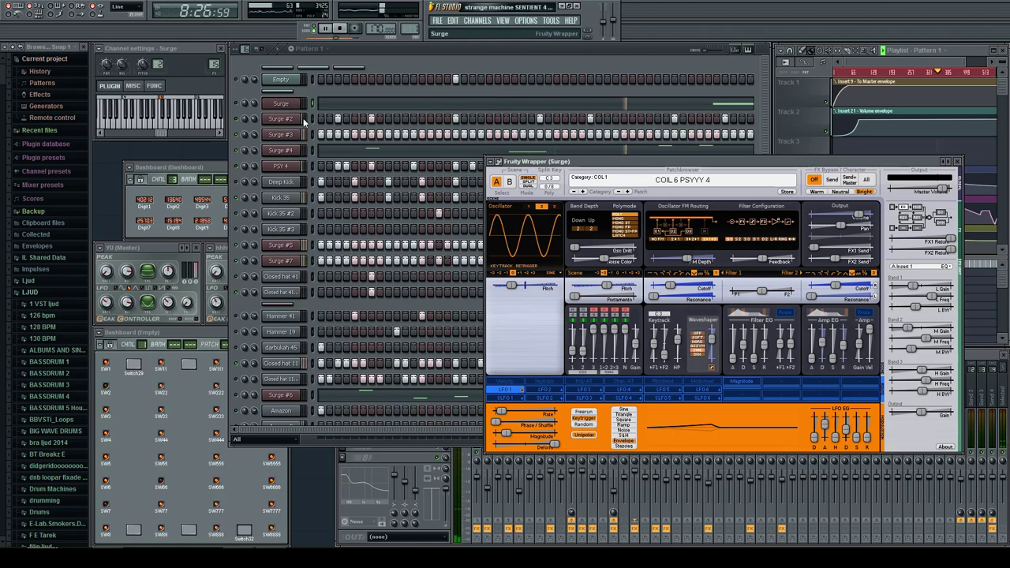
pyautogui.moveTo(605, 286); pyautogui.dragTo(562, 276)
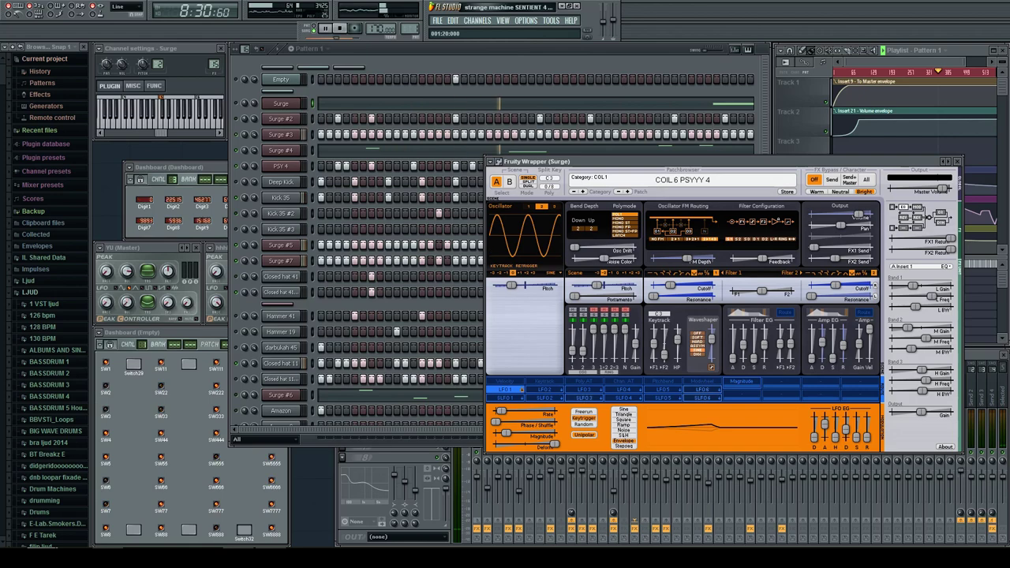
pyautogui.click(528, 206)
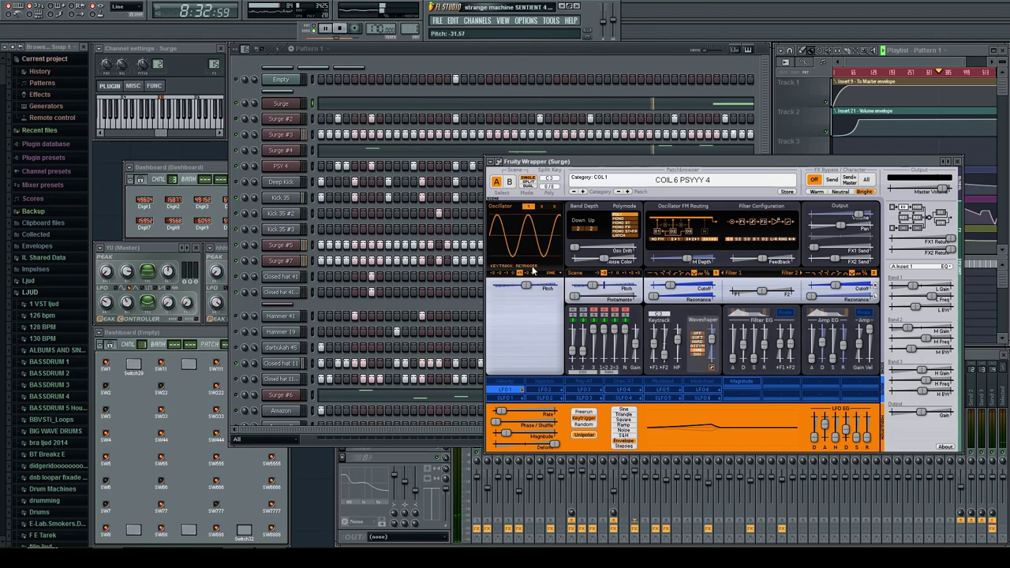
pyautogui.moveTo(525, 285); pyautogui.dragTo(505, 286)
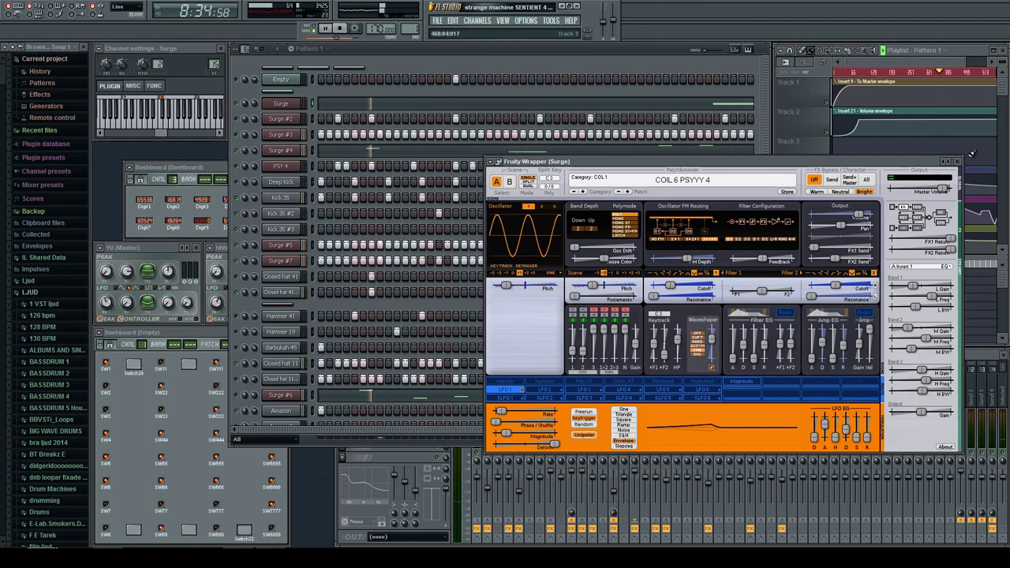
pyautogui.click(960, 161)
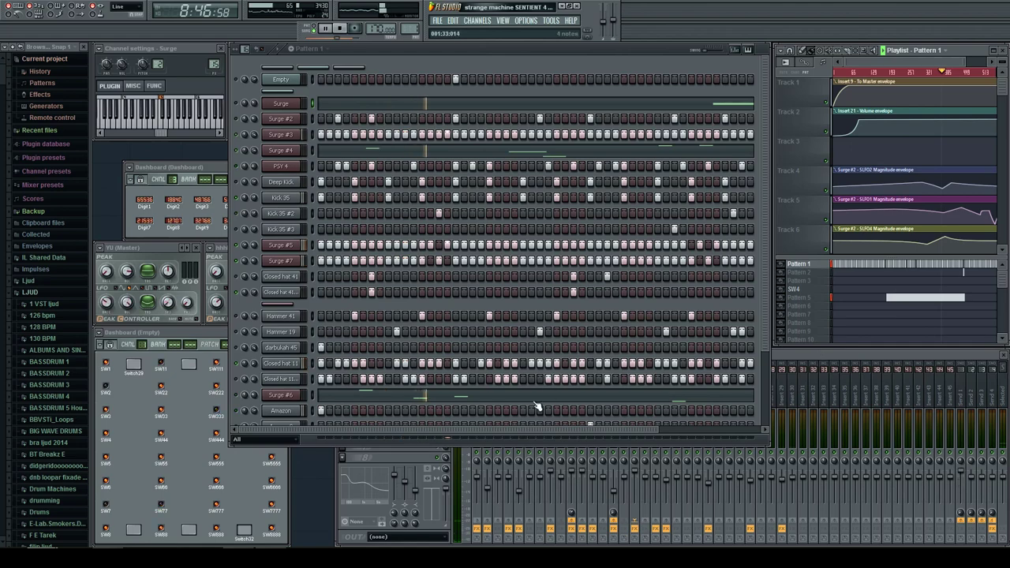
# Step: Enlarge the step sequencer downward to show more channels, and return to the first channels of the pattern
pyautogui.click(482, 427)
pyautogui.scroll(-3, 481, 422)
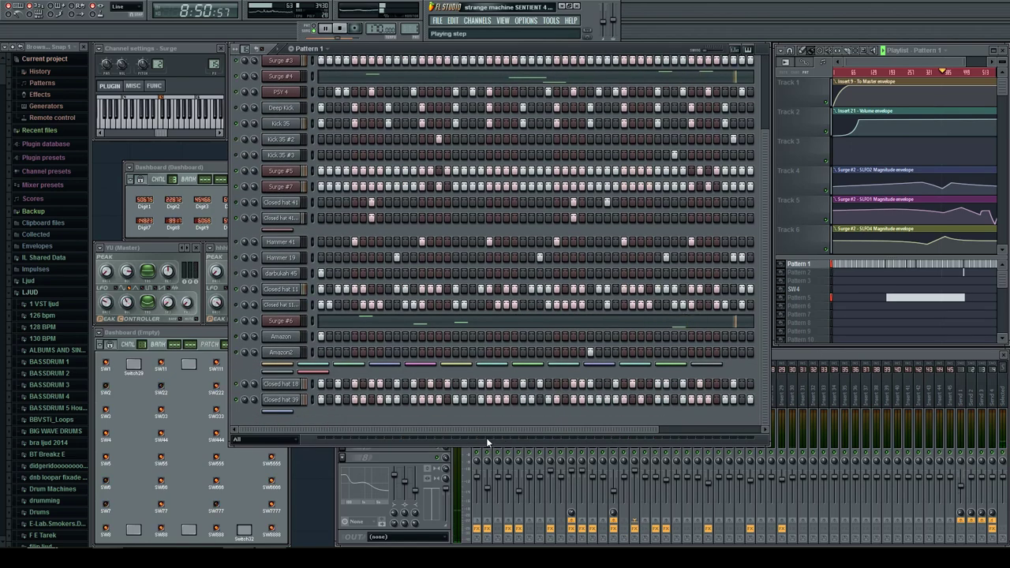
pyautogui.moveTo(487, 447); pyautogui.dragTo(512, 473)
pyautogui.scroll(2, 309, 123)
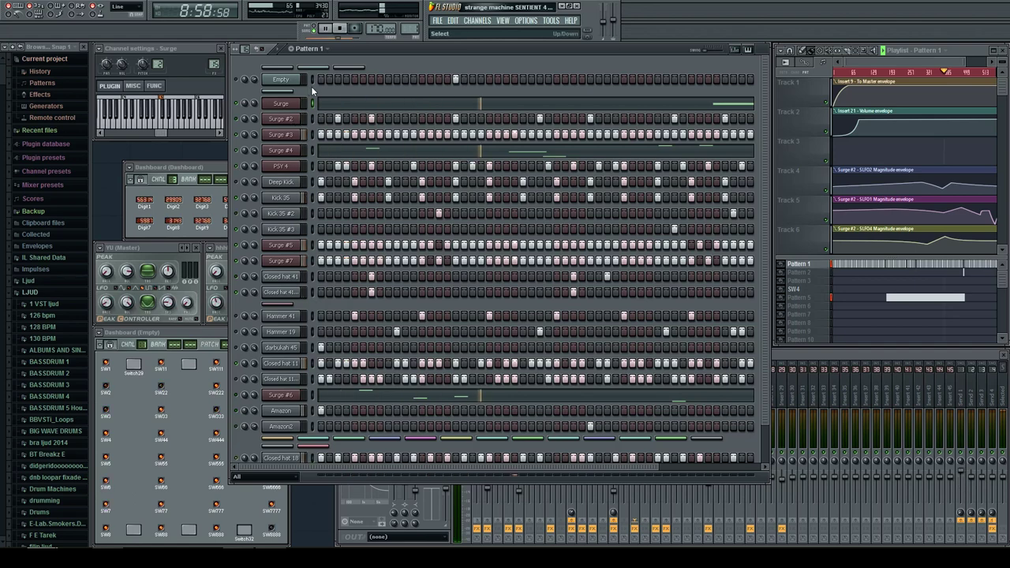
# Step: Set Surge #2's SLFO6 rate to 1.000 / 2th with a lower deform, tune oscillator 2 pitch to about -55.42, and close the synth
pyautogui.click(280, 119)
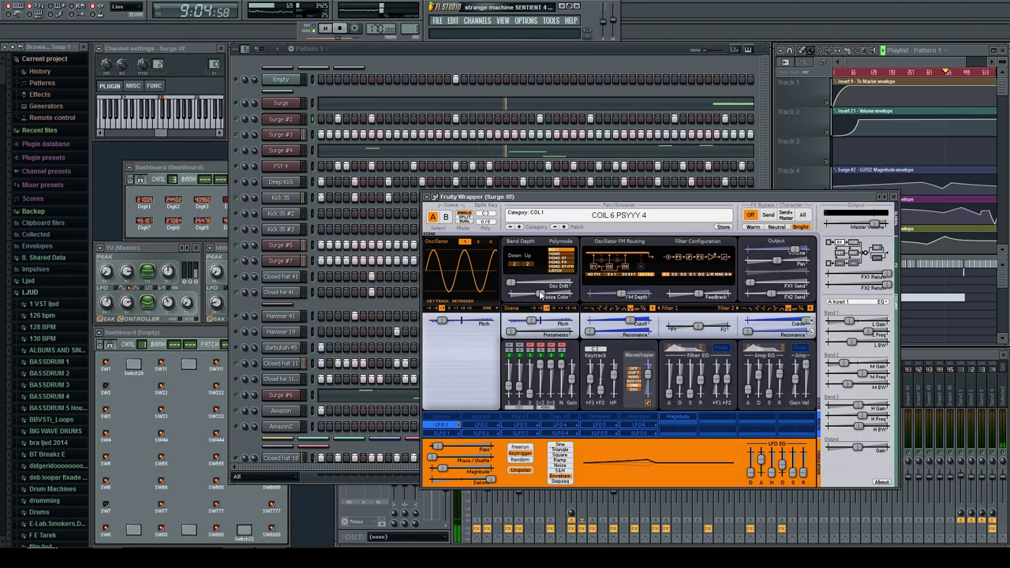
pyautogui.click(476, 242)
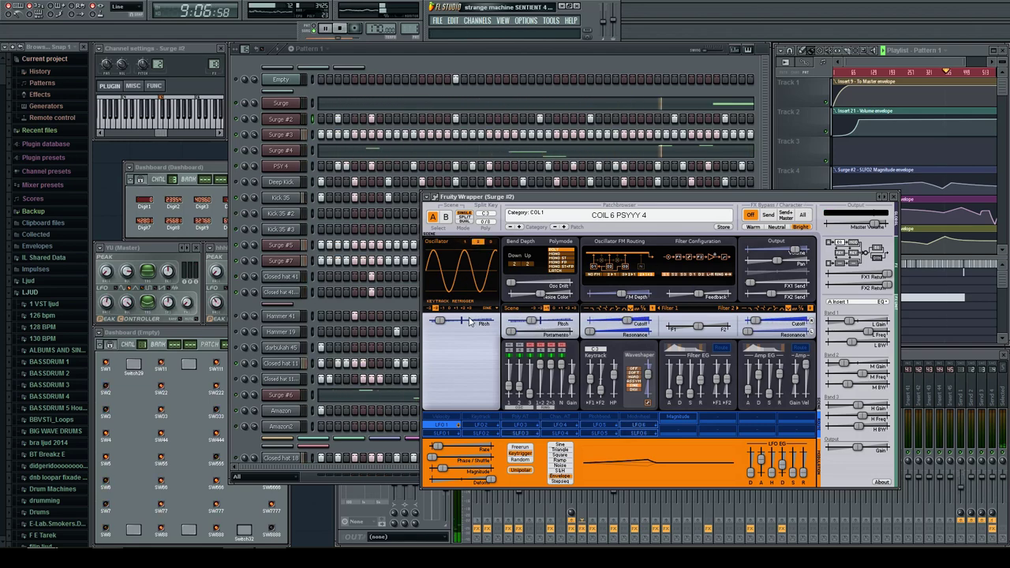
pyautogui.moveTo(439, 321)
pyautogui.mouseDown()
pyautogui.moveTo(456, 321)
pyautogui.moveTo(446, 321)
pyautogui.mouseUp()
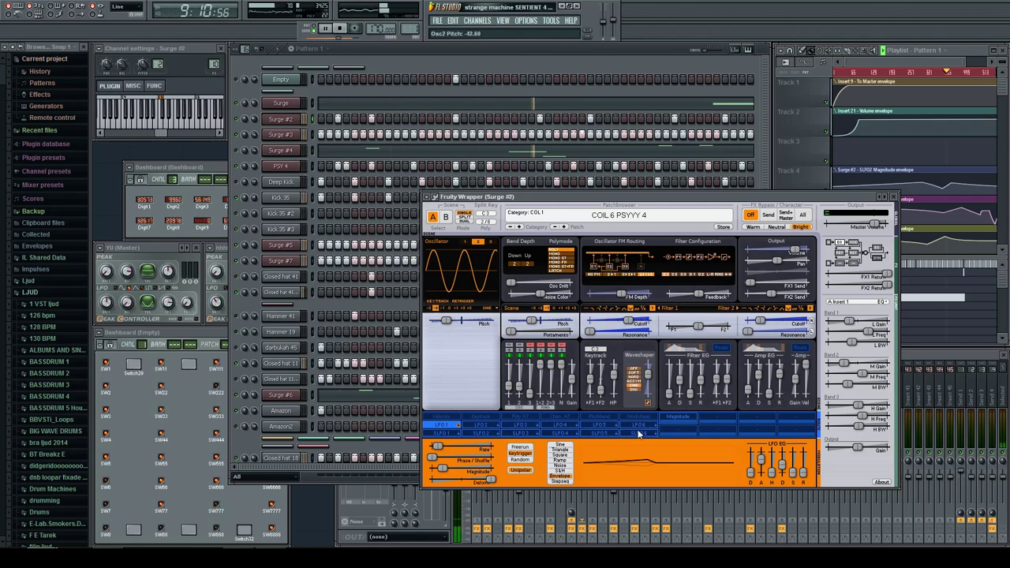
pyautogui.click(638, 432)
pyautogui.moveTo(456, 446); pyautogui.dragTo(467, 467)
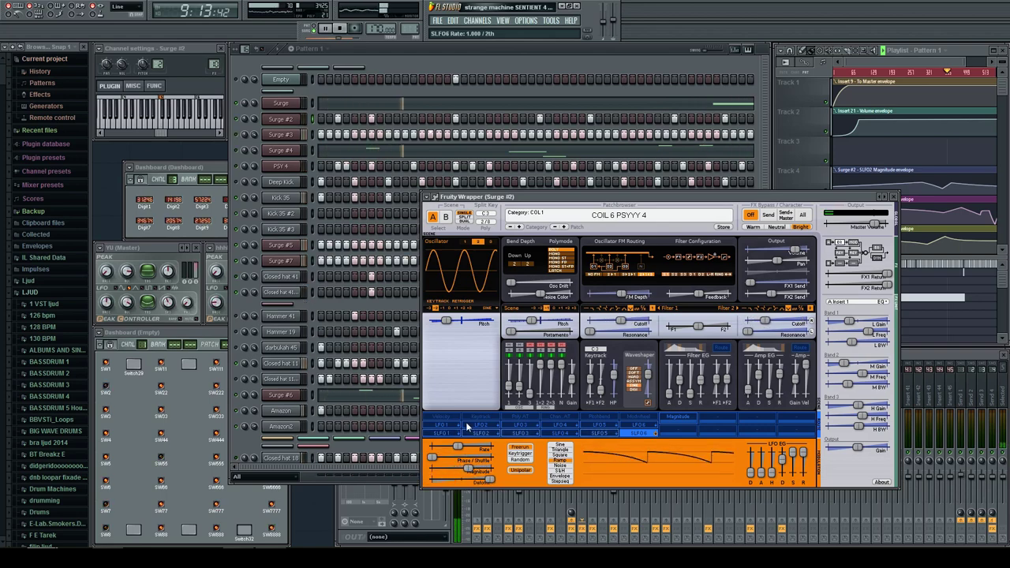
pyautogui.moveTo(445, 320); pyautogui.dragTo(442, 320)
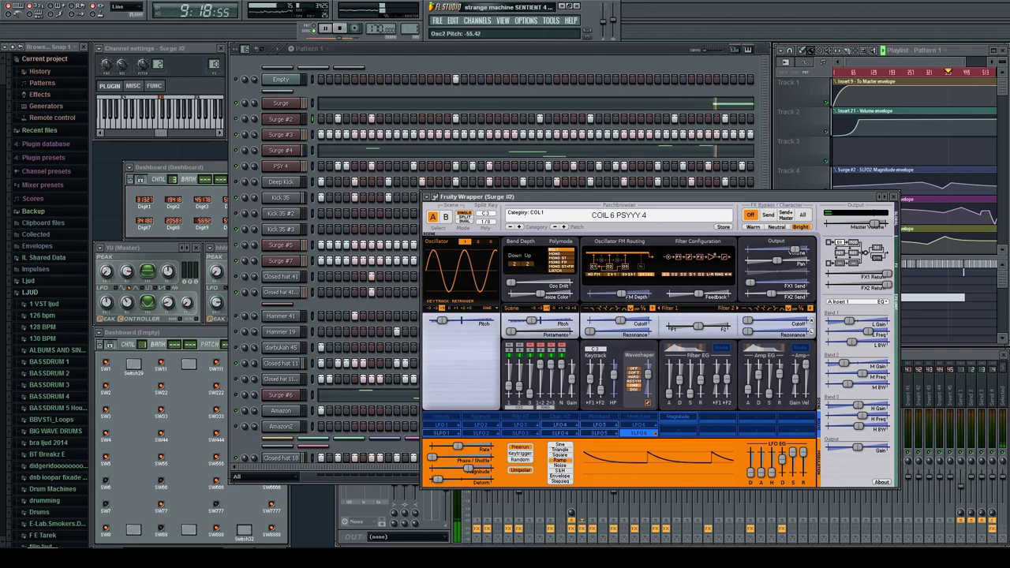
pyautogui.click(892, 195)
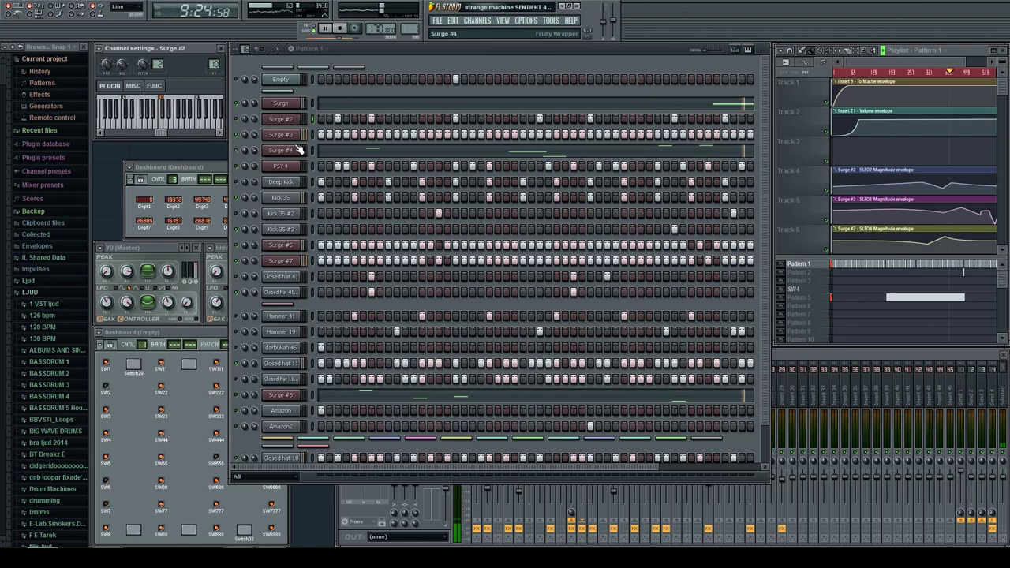
# Step: Retune the Surge channel with higher scene and oscillator 1 pitches and an oscillator 2 pitch of about -28.87, and stop the song playback
pyautogui.click(282, 103)
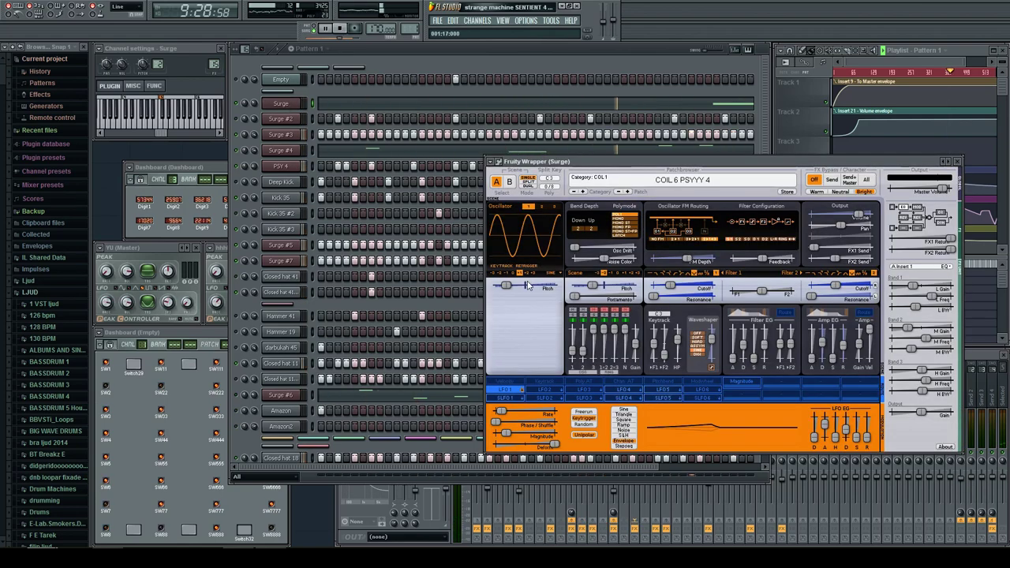
pyautogui.moveTo(590, 289); pyautogui.dragTo(574, 278)
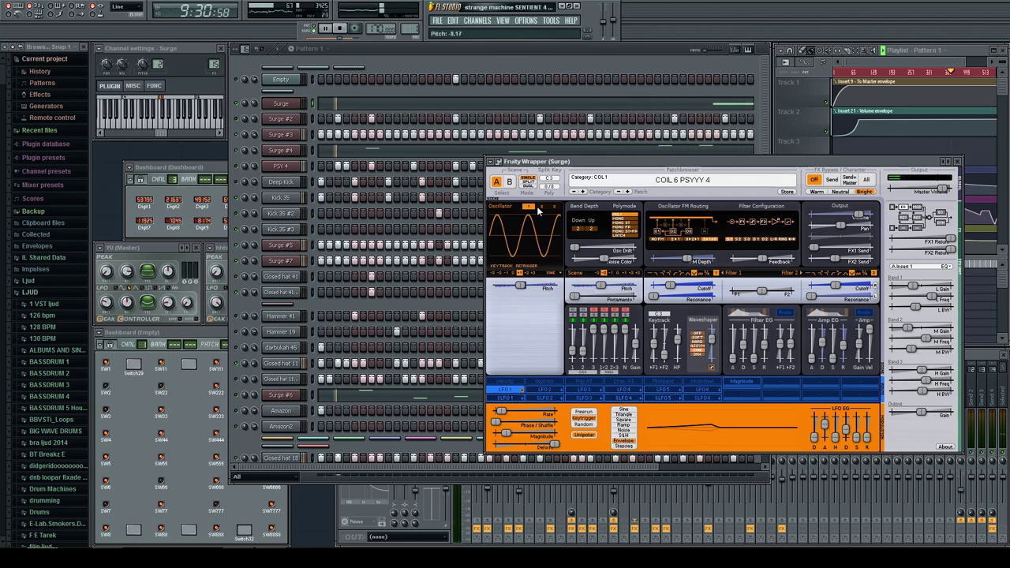
pyautogui.moveTo(520, 285); pyautogui.dragTo(517, 286)
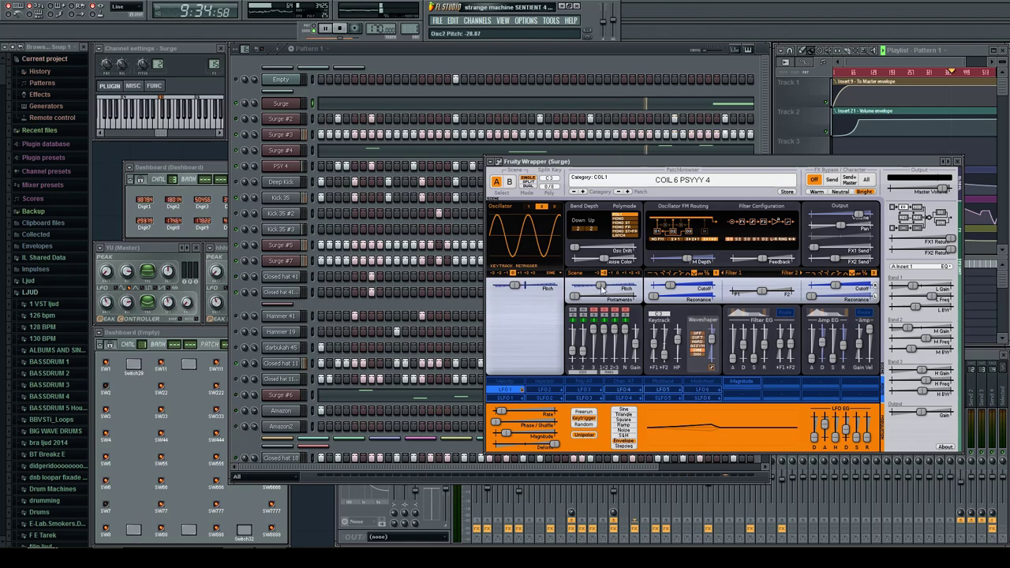
pyautogui.moveTo(609, 287); pyautogui.dragTo(606, 289)
pyautogui.press('space')
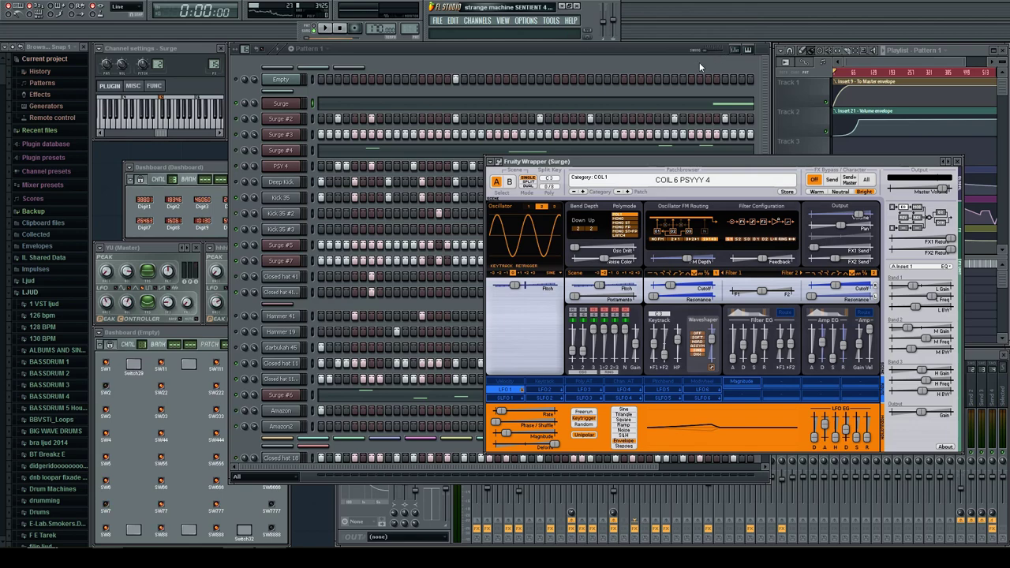
# Step: Close the Surge synth and shrink the step sequencer to its minimum height to uncover the Peak Controllers
pyautogui.click(958, 163)
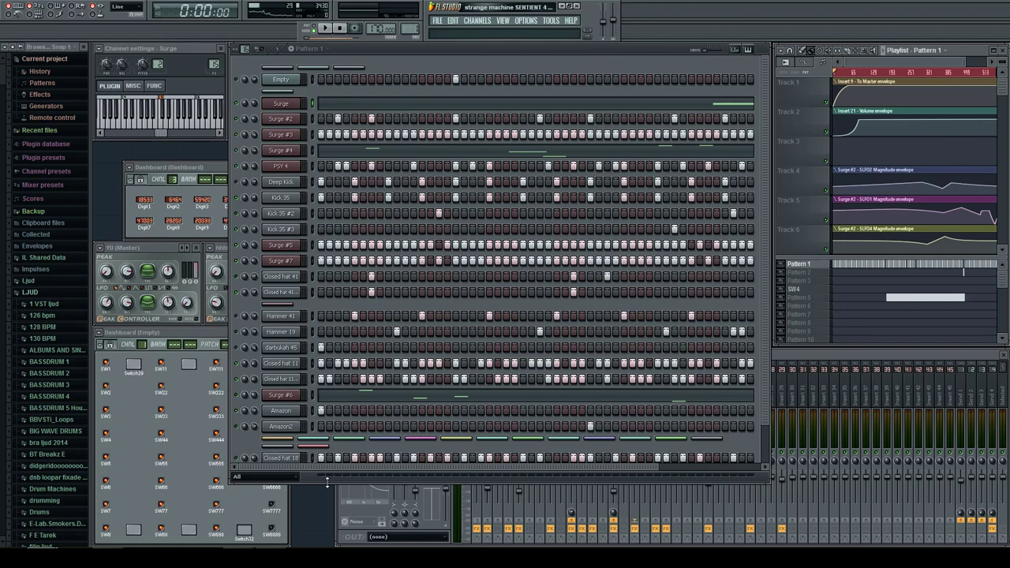
pyautogui.moveTo(326, 481); pyautogui.dragTo(380, 517)
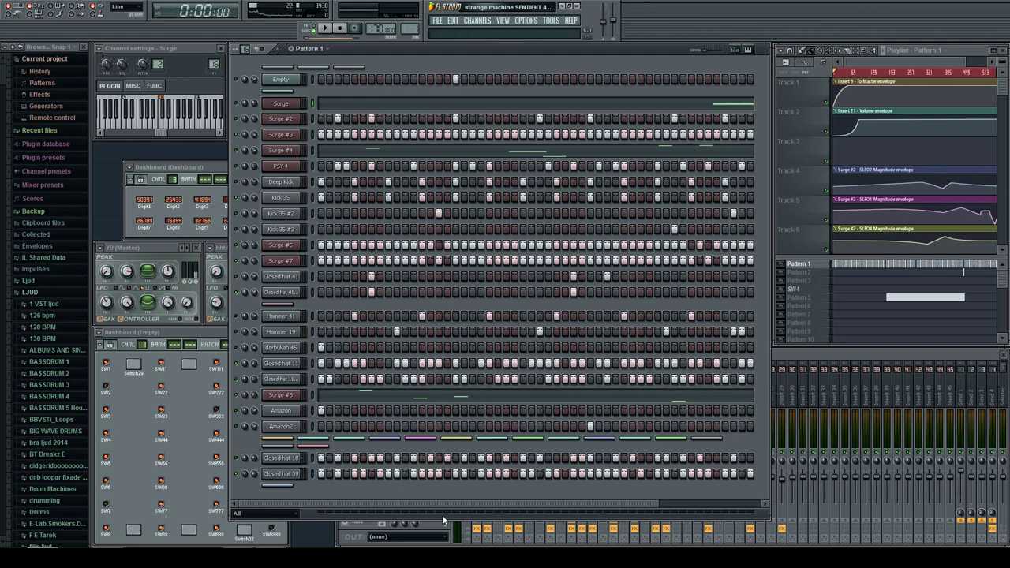
pyautogui.moveTo(443, 521); pyautogui.dragTo(420, 93)
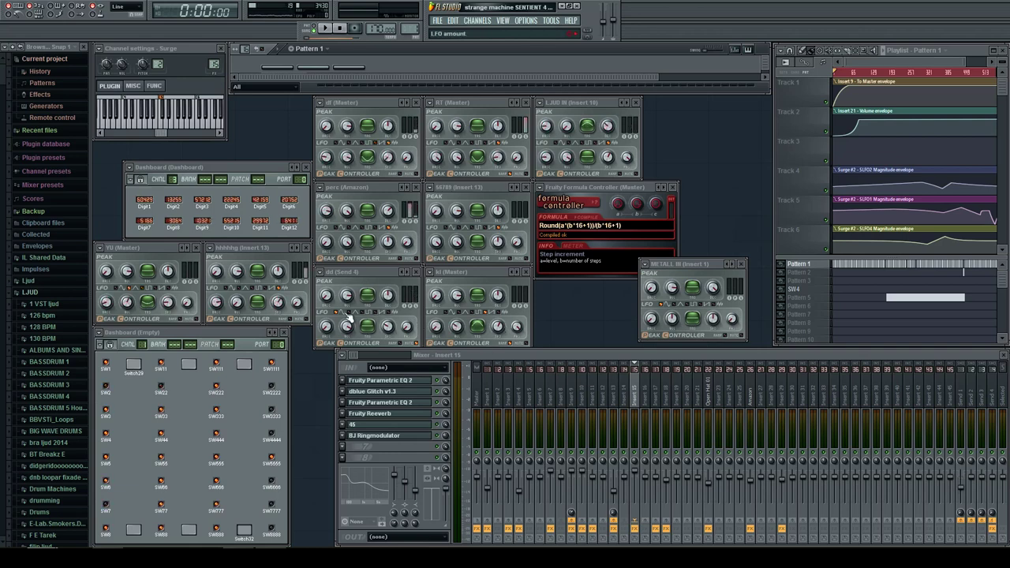
# Step: Set the kl Peak Controller's LFO speed to 64 steps and choose a step-based LFO speed for the perc controller
pyautogui.rightClick(499, 328)
pyautogui.moveTo(520, 344)
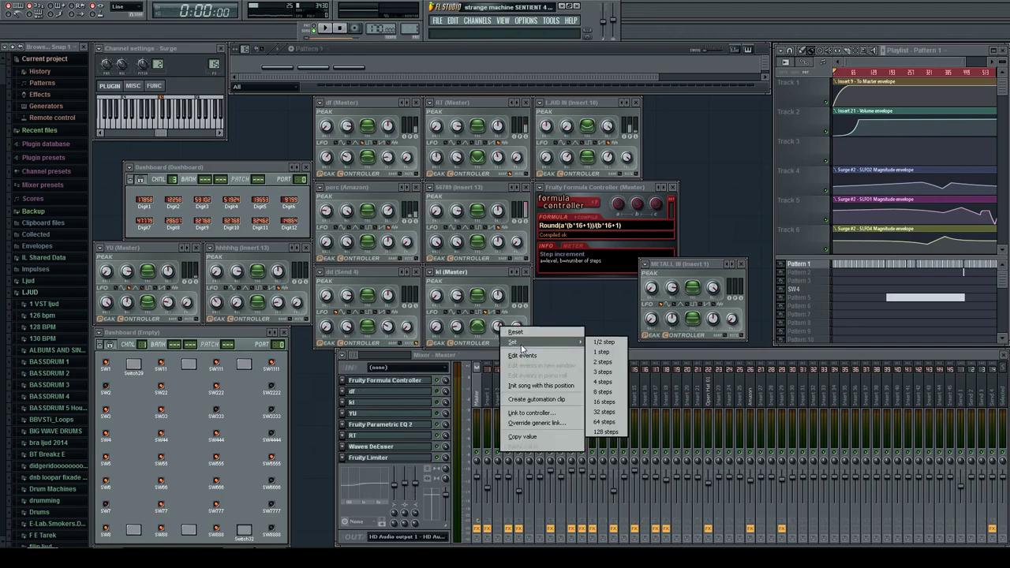
pyautogui.click(614, 426)
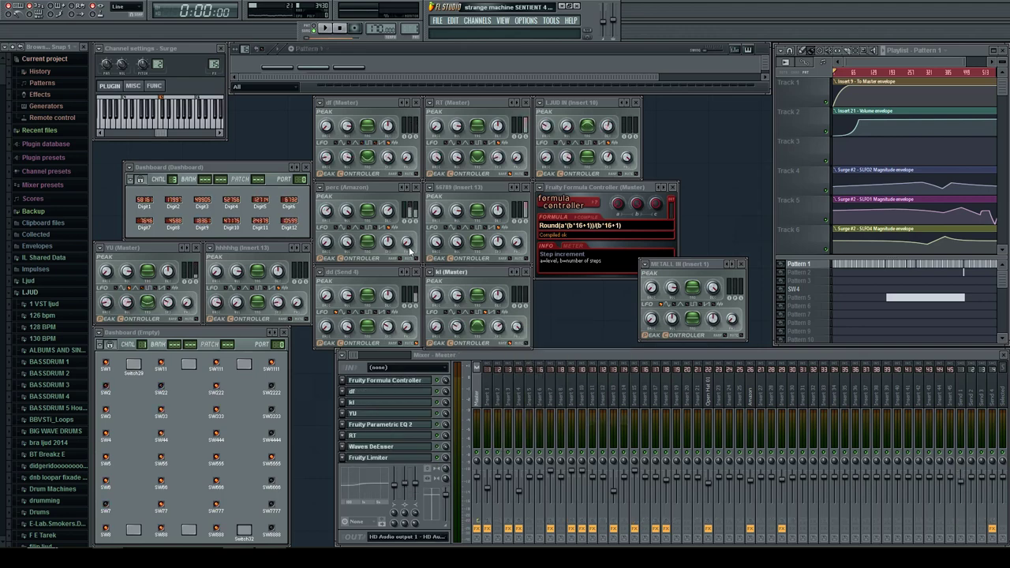
pyautogui.rightClick(388, 245)
pyautogui.moveTo(409, 262)
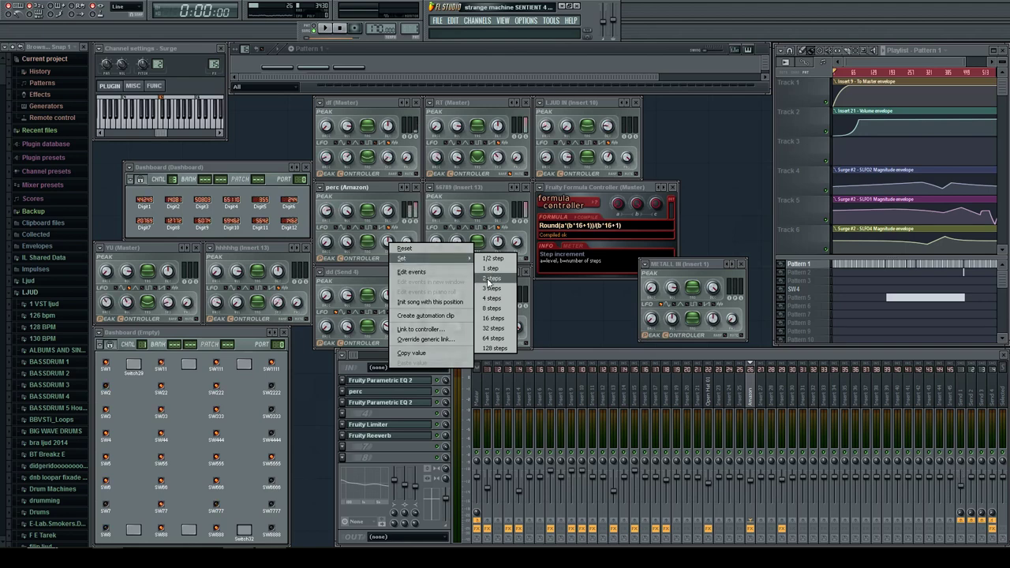
pyautogui.click(497, 251)
# Step: Set the LFO speed to 4 steps on the 56789 Peak Controller and to 64 steps on LJUD IN
pyautogui.rightClick(497, 250)
pyautogui.moveTo(544, 257)
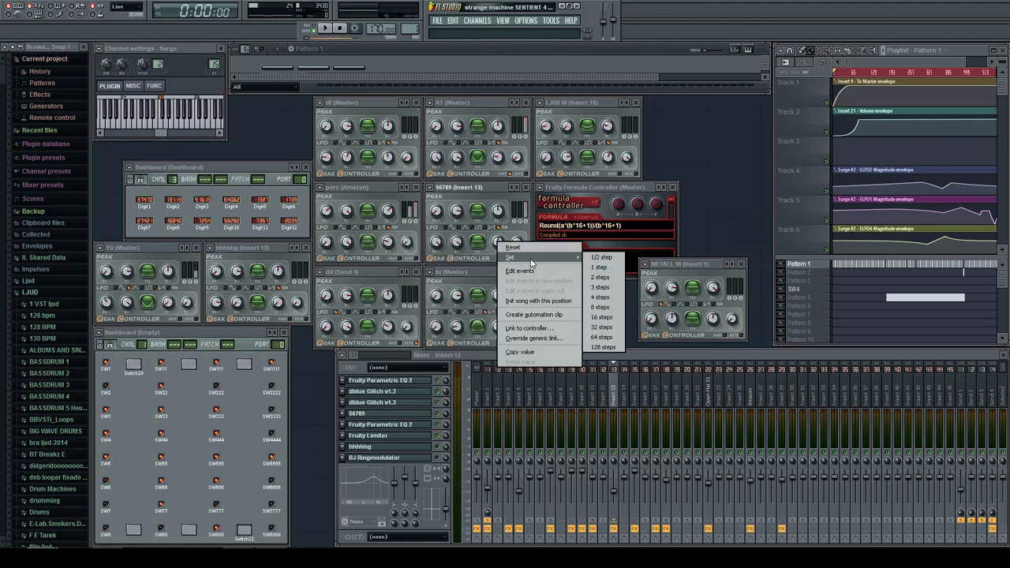
pyautogui.click(609, 298)
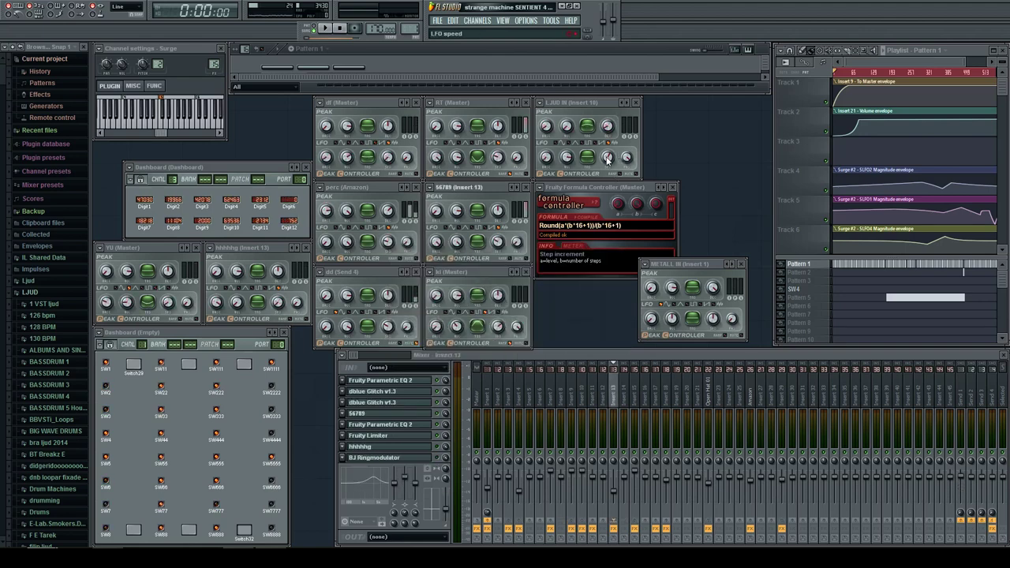
pyautogui.rightClick(611, 159)
pyautogui.moveTo(631, 173)
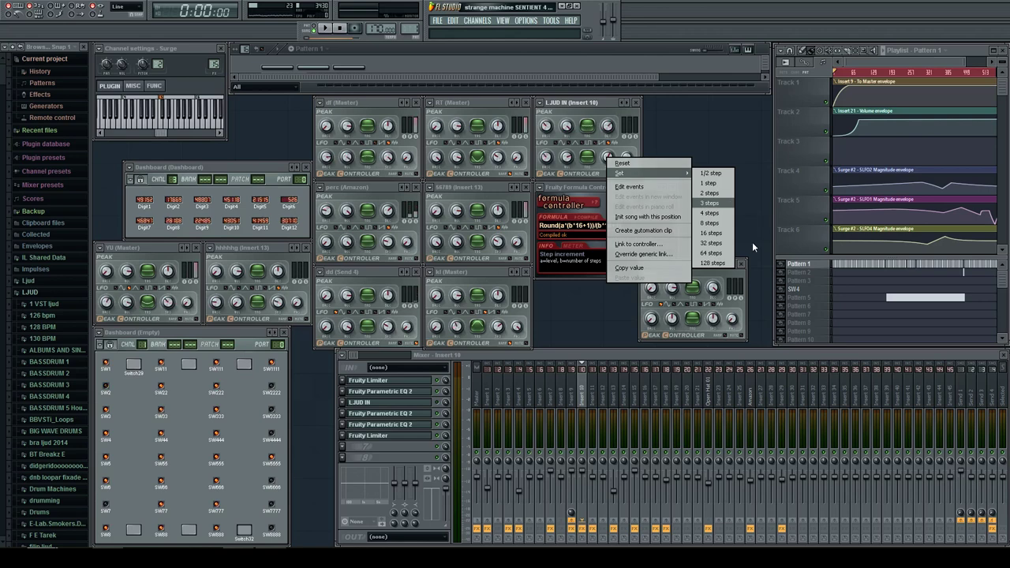
pyautogui.click(712, 255)
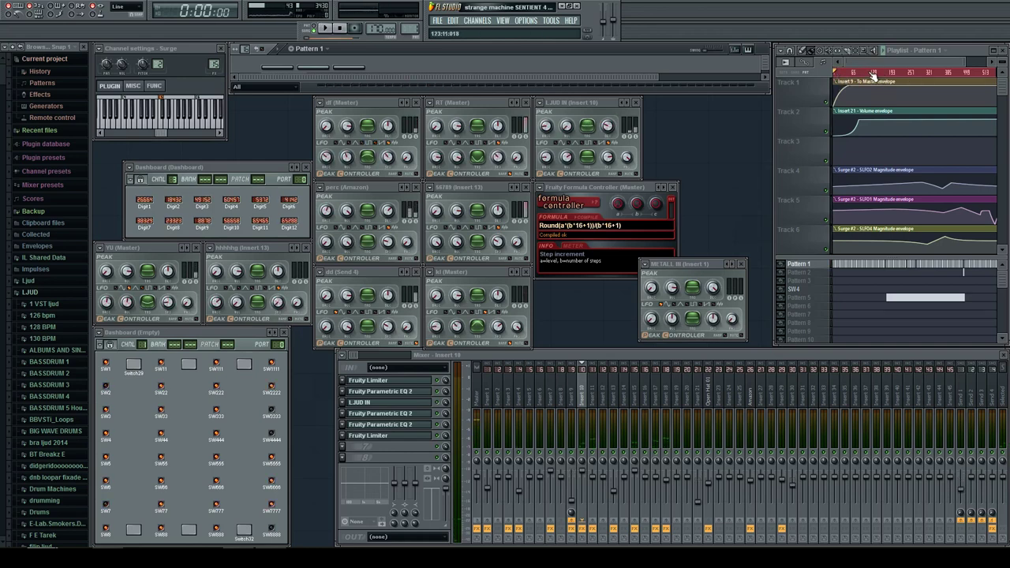
# Step: Move the song position to about 3:26 and start playback from there
pyautogui.click(780, 52)
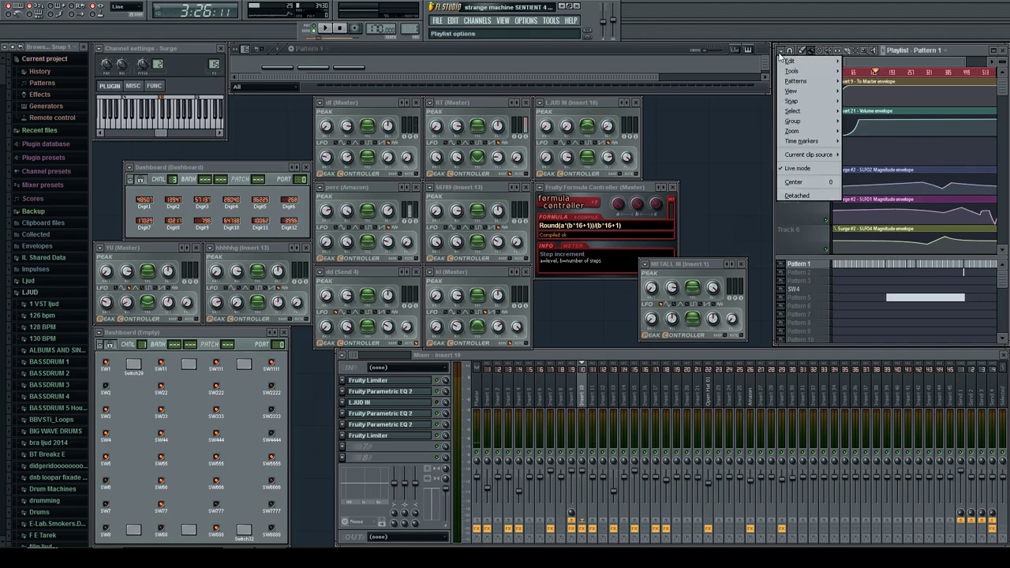
pyautogui.click(781, 52)
pyautogui.click(780, 52)
pyautogui.click(745, 135)
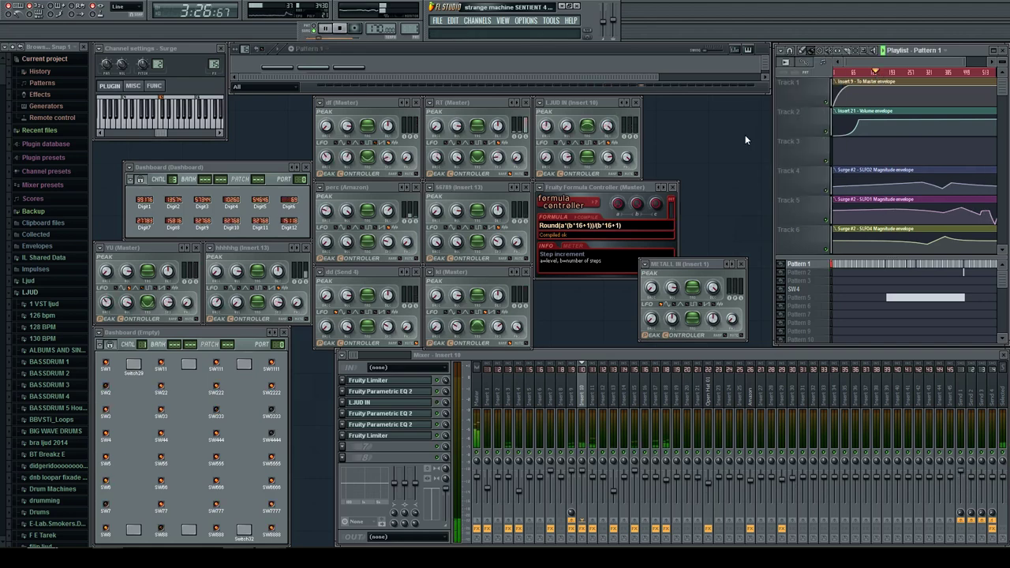
pyautogui.click(724, 141)
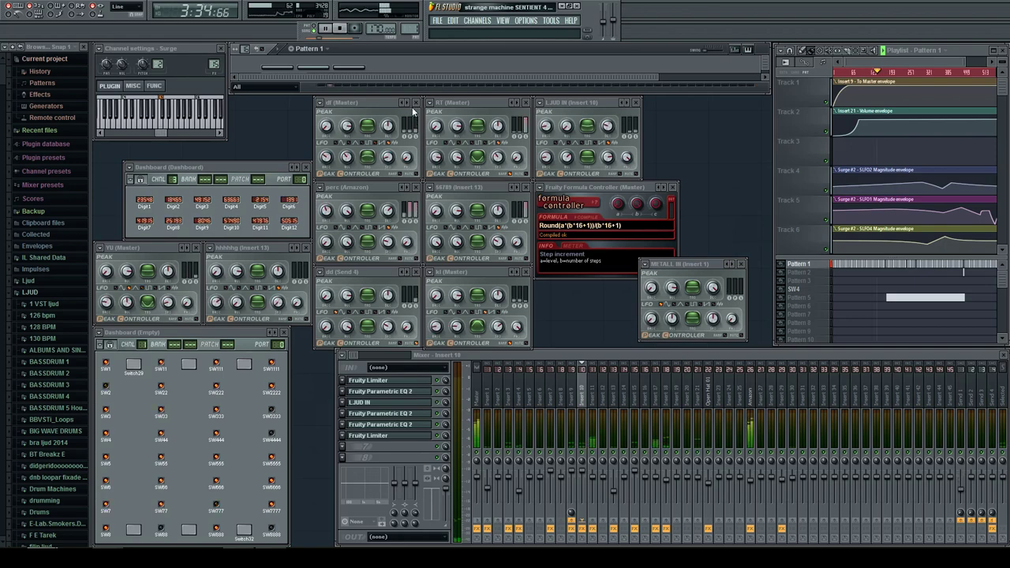
# Step: Enlarge the step sequencer to show all channels, and retune Surge #2 with an oscillator 2 pitch of about -50.70
pyautogui.press('F6')
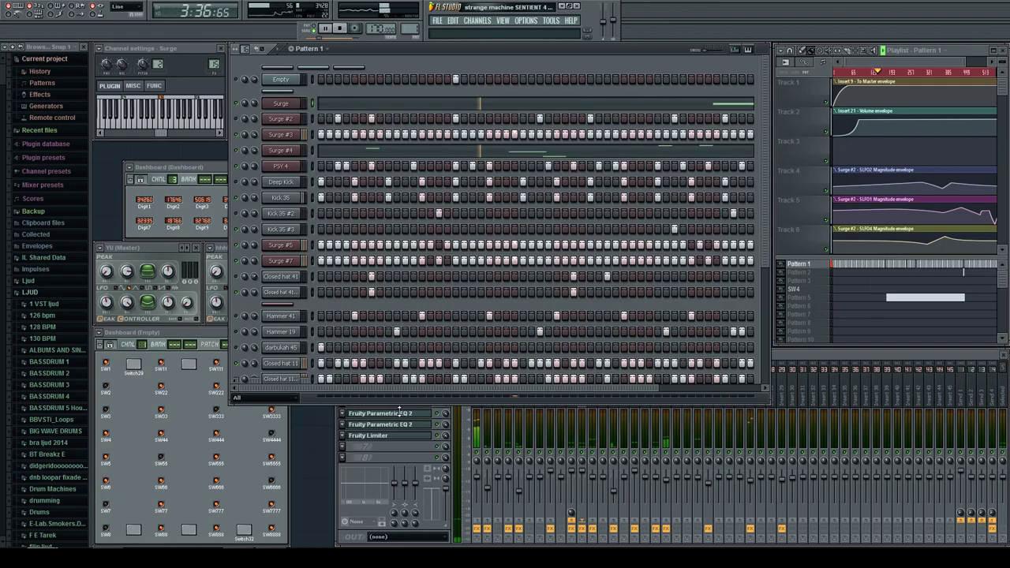
pyautogui.moveTo(400, 409); pyautogui.dragTo(399, 523)
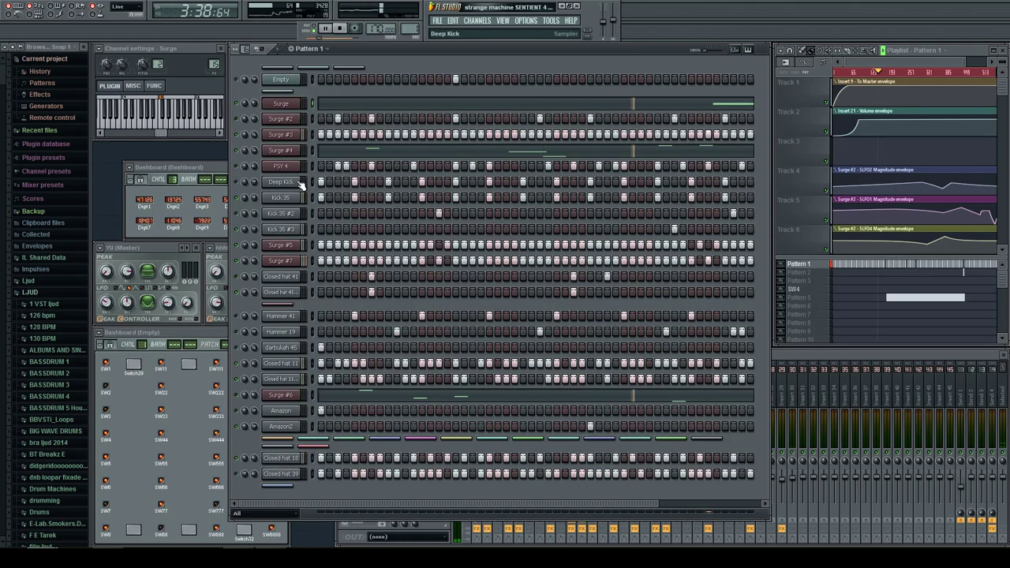
pyautogui.click(285, 121)
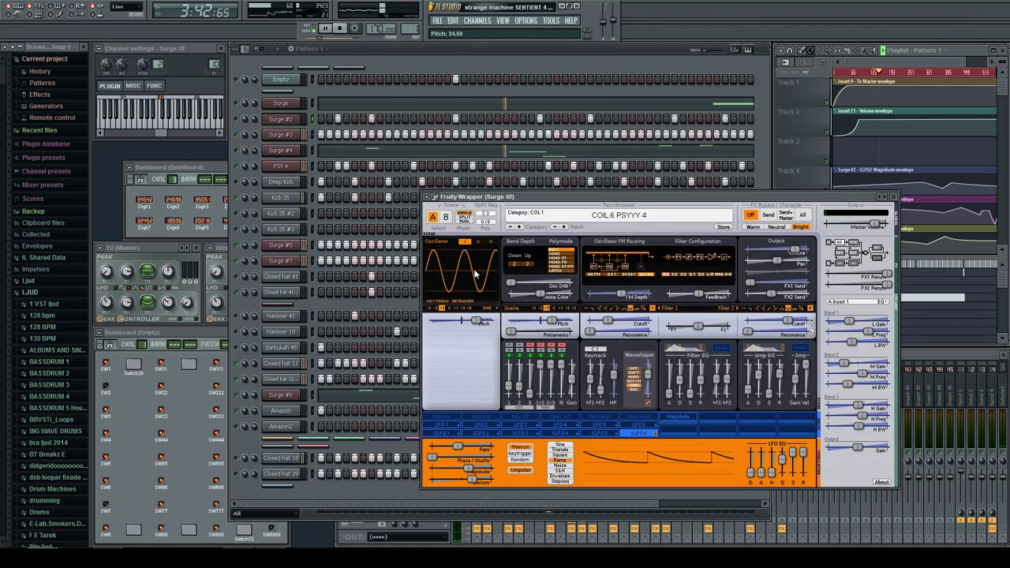
pyautogui.click(477, 241)
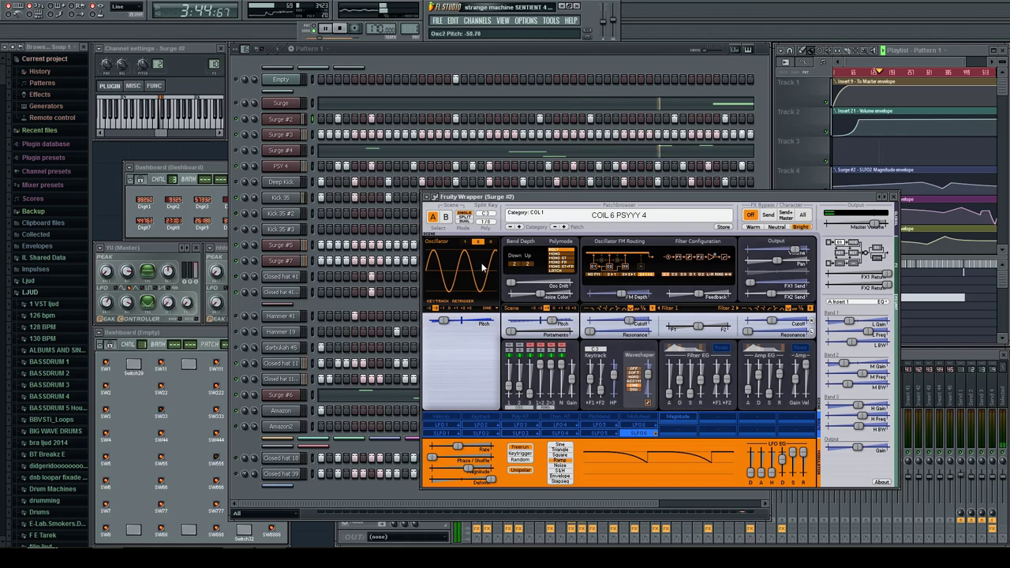
# Step: Raise Surge #3's scene and oscillator 2 pitches, close the synth, and shrink the step sequencer to its minimum height
pyautogui.click(281, 134)
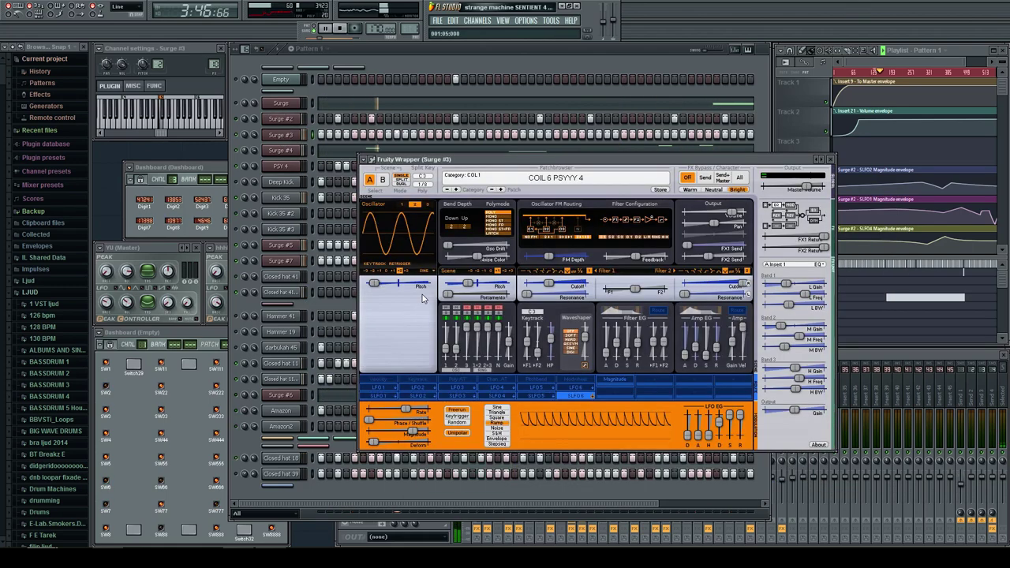
pyautogui.moveTo(422, 294); pyautogui.dragTo(495, 290)
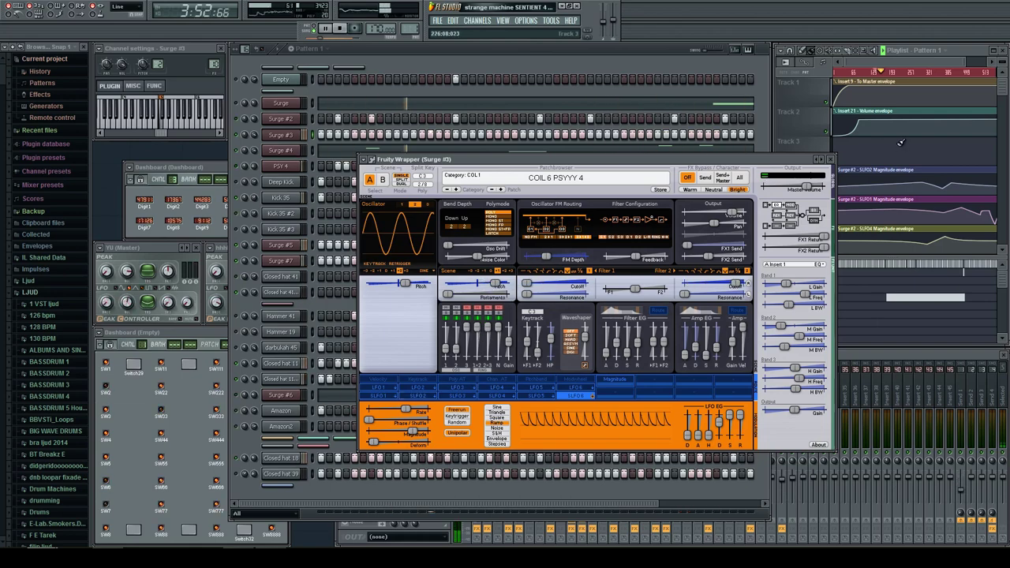
pyautogui.click(830, 159)
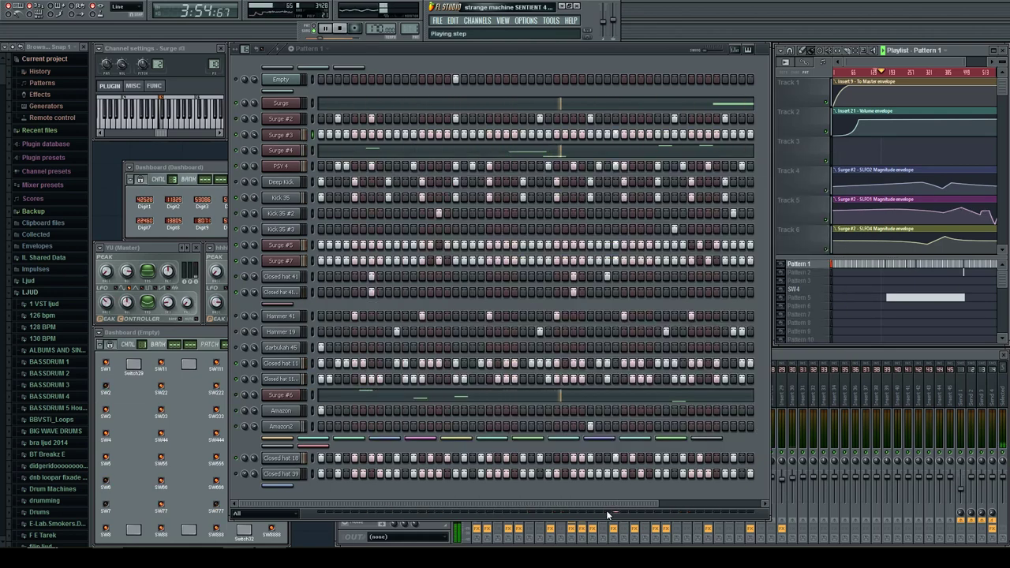
pyautogui.moveTo(608, 515); pyautogui.dragTo(611, 90)
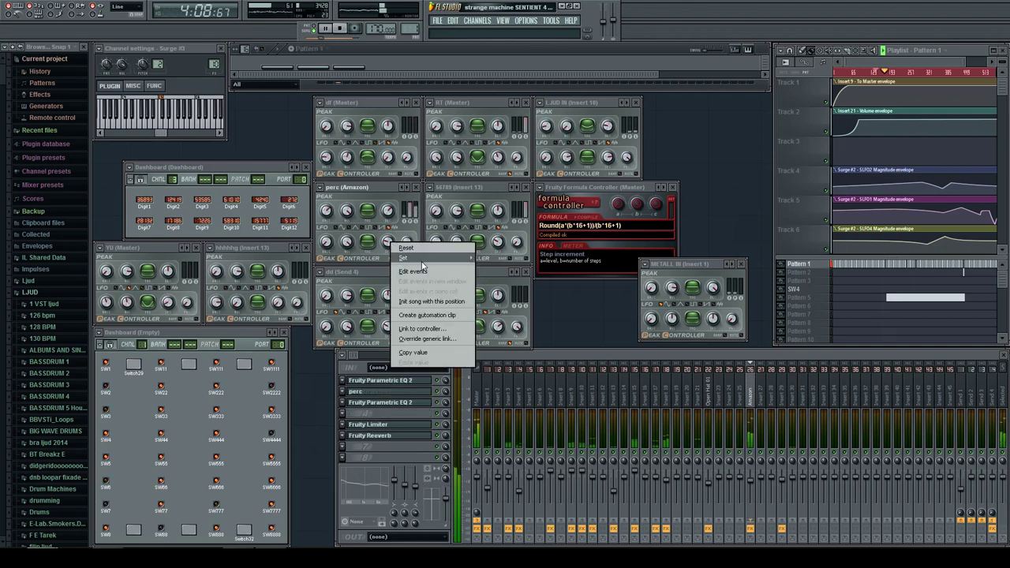
# Step: Change the perc Peak Controller's LFO speed to another step length, and set the 56789 controller's LFO speed to 2 steps
pyautogui.moveTo(404, 258)
pyautogui.click(496, 324)
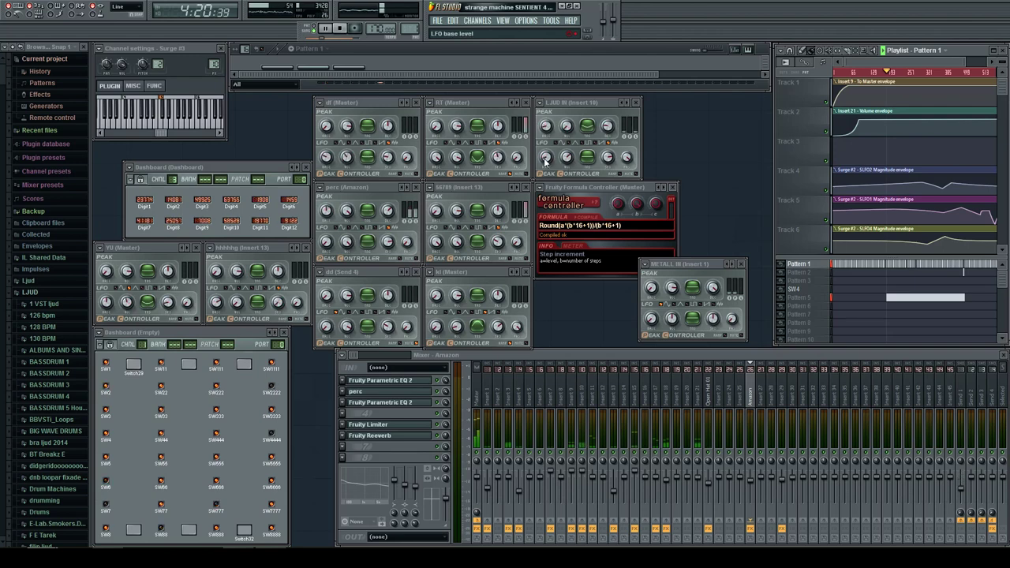
pyautogui.rightClick(497, 329)
pyautogui.click(535, 270)
pyautogui.rightClick(499, 240)
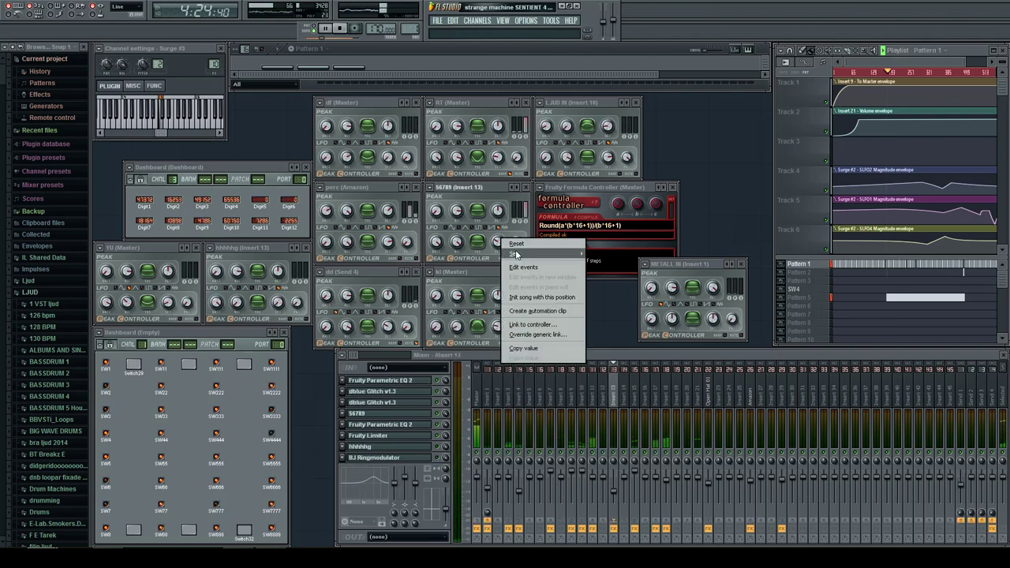
pyautogui.moveTo(553, 253)
pyautogui.click(611, 272)
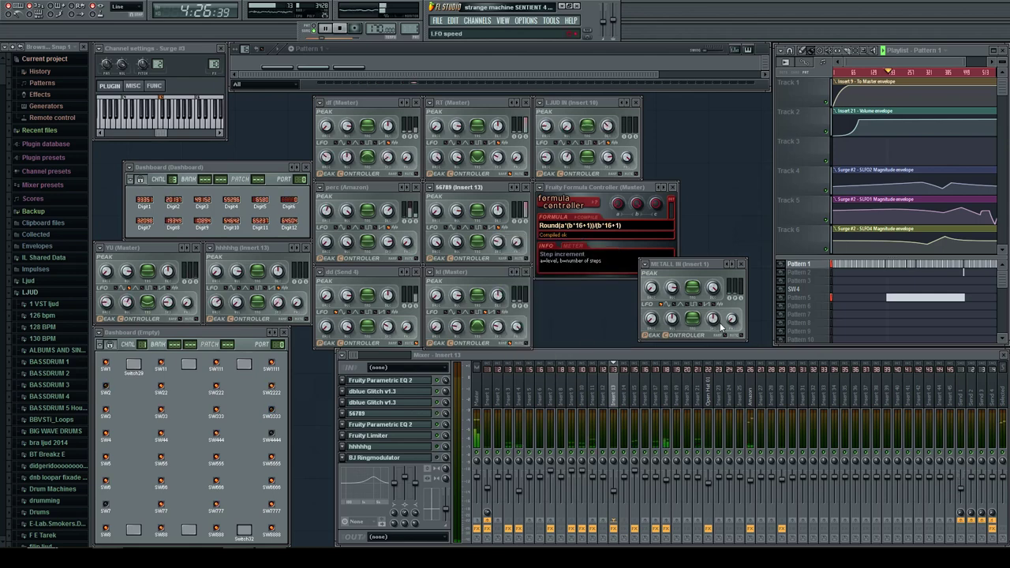
# Step: Set the LFO speed to 1 step on the LJUD IN Peak Controller and to 2 steps on the dd controller
pyautogui.rightClick(609, 158)
pyautogui.moveTo(671, 175)
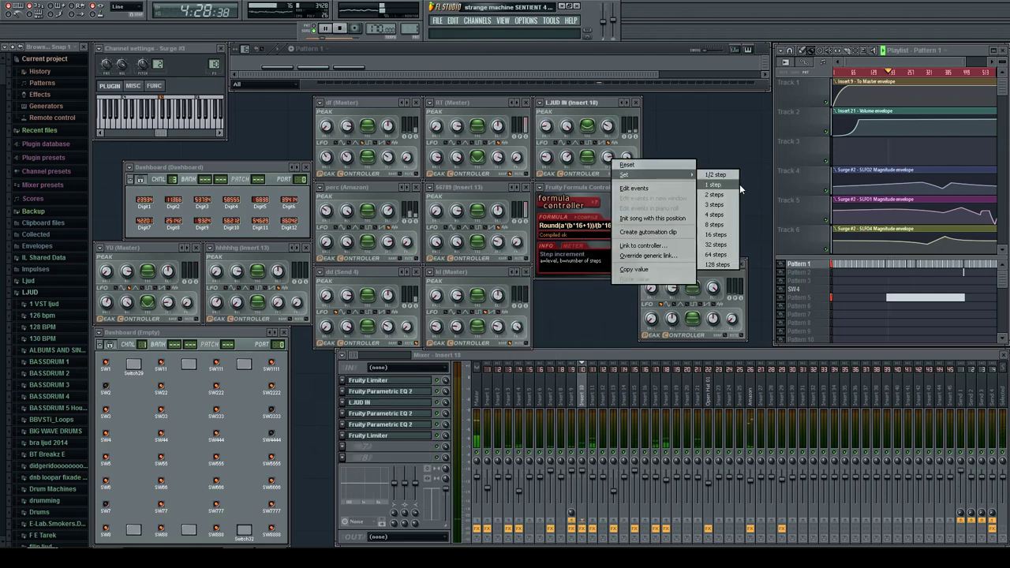
pyautogui.click(734, 189)
pyautogui.rightClick(389, 326)
pyautogui.moveTo(461, 345)
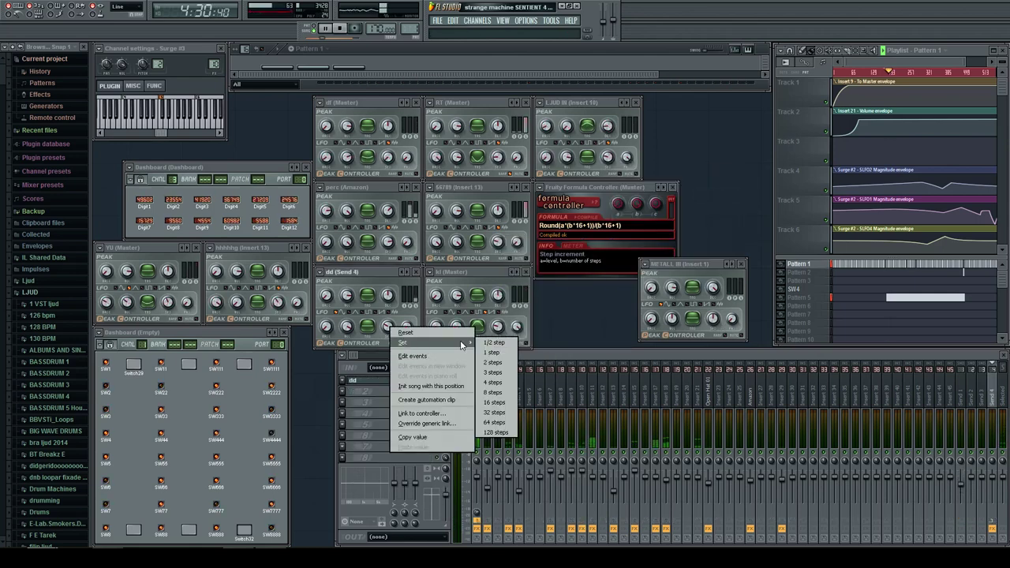
pyautogui.click(493, 362)
# Step: Set the perc Peak Controller's LFO speed to 2 steps, and stop the song so it returns to the start
pyautogui.rightClick(390, 239)
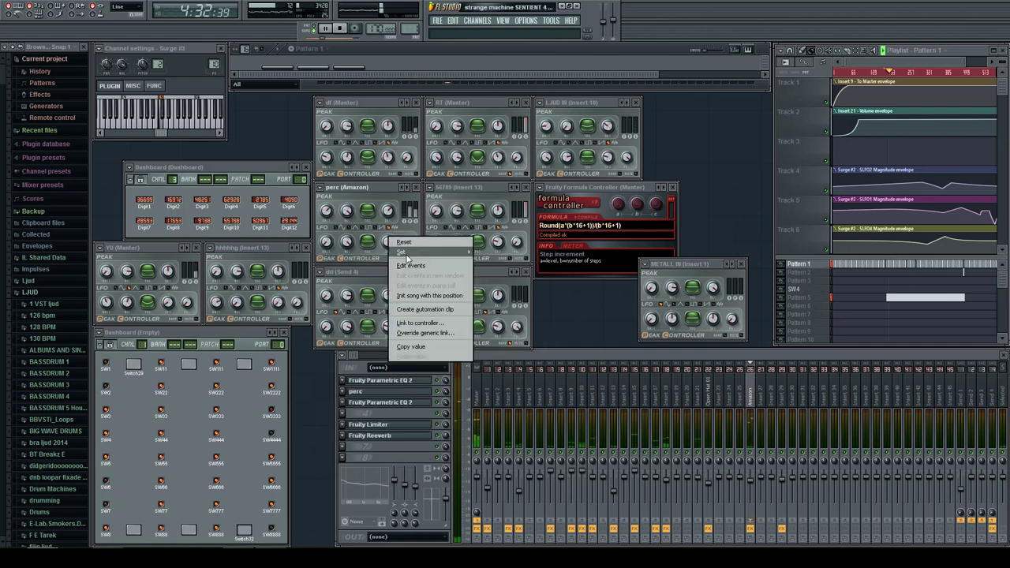
pyautogui.moveTo(406, 253)
pyautogui.click(485, 276)
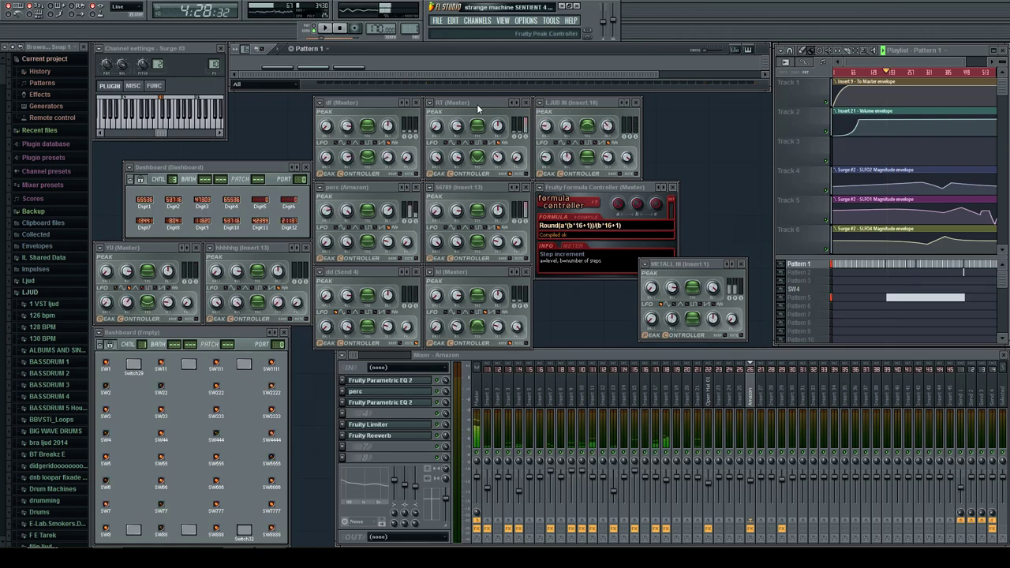
pyautogui.press('space')
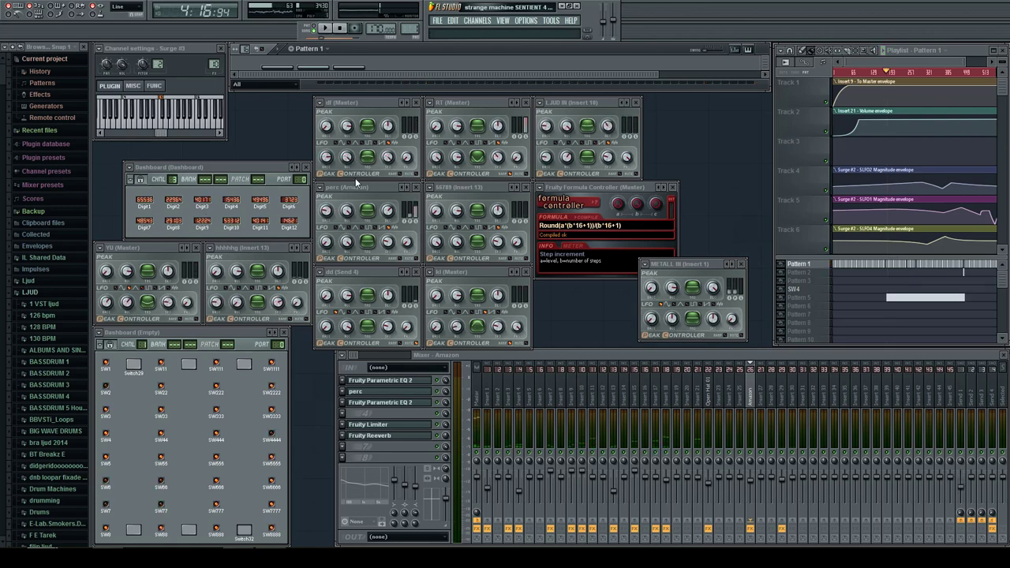
pyautogui.click(339, 29)
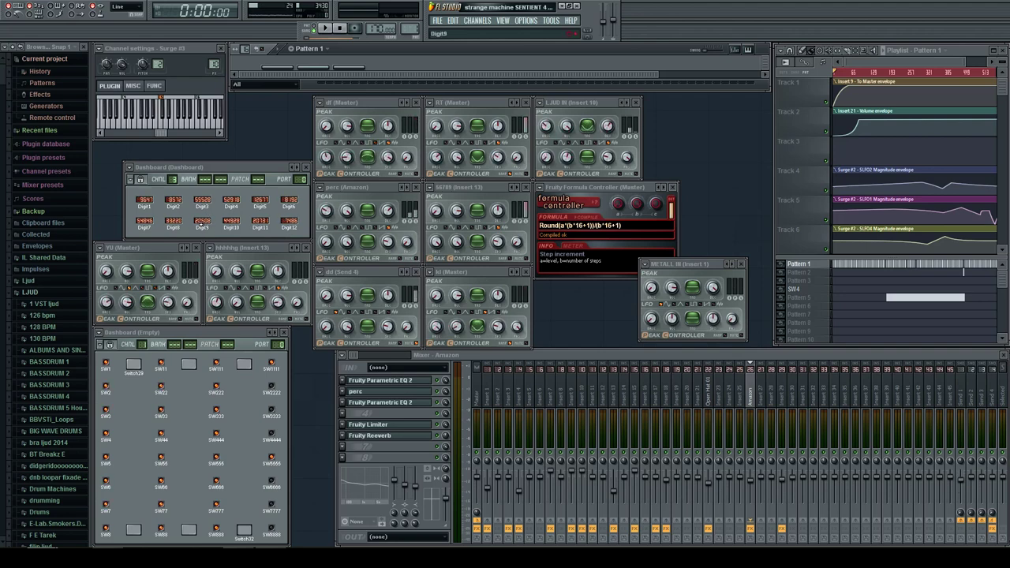
# Step: Try the Inverted mapping formula on the dashboard Digit9's controller link, and leave the link settings without accepting
pyautogui.rightClick(202, 225)
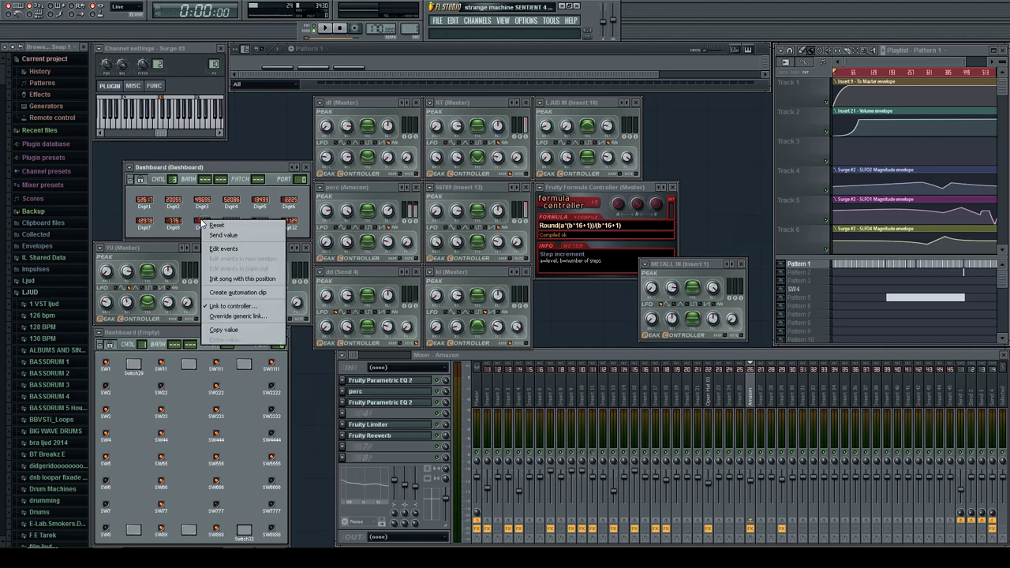
pyautogui.click(246, 314)
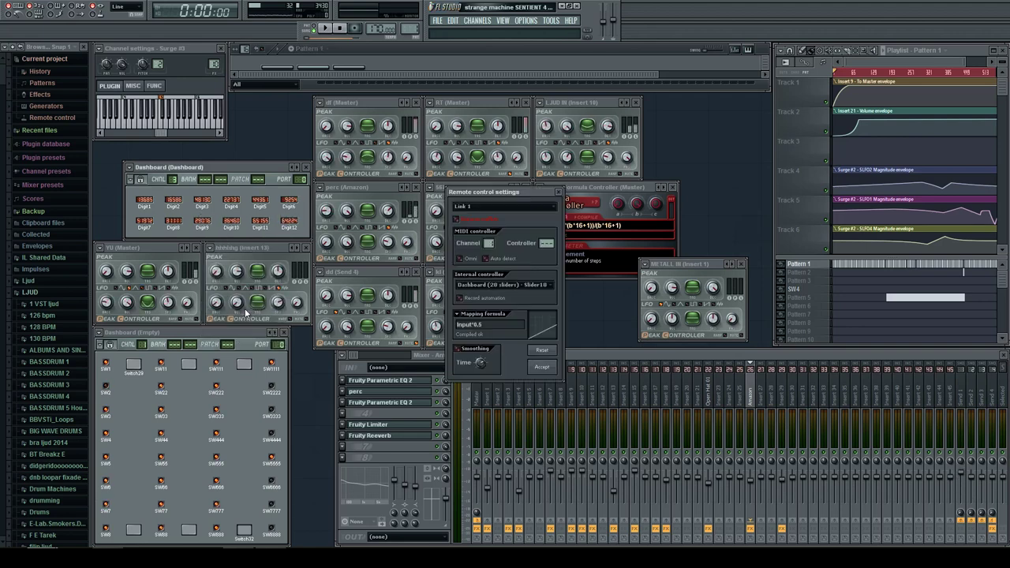
pyautogui.click(460, 314)
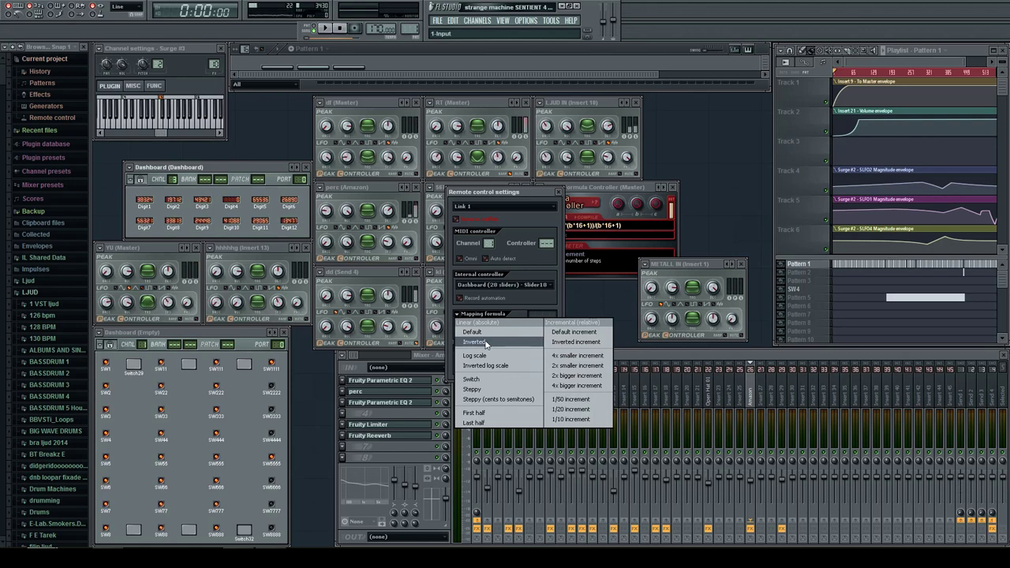
pyautogui.click(486, 342)
pyautogui.click(558, 193)
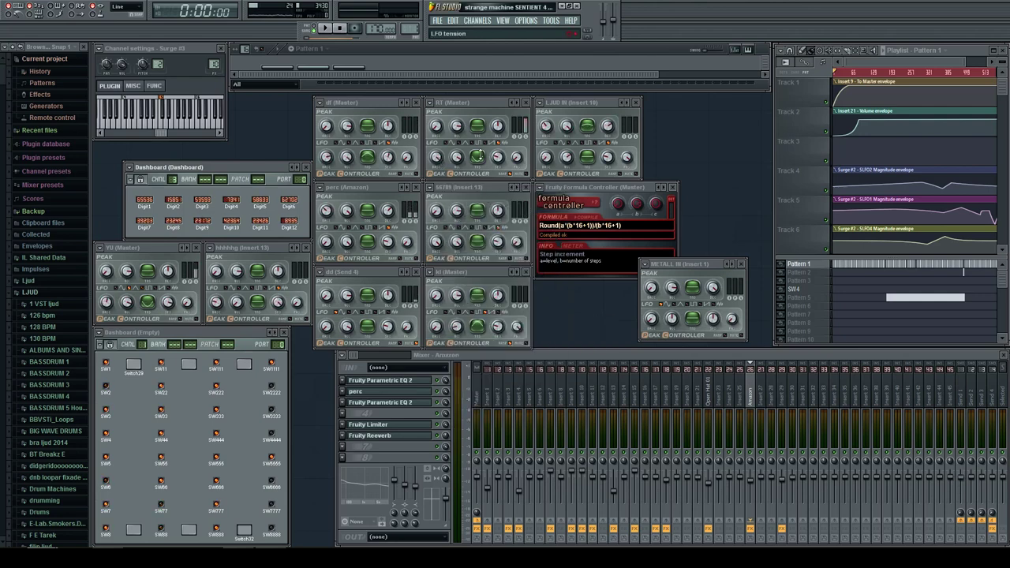
# Step: Invert the mapping formula linking Digit9 to LJUD IN's LFO base level, accept it, and move the METALL IN controller window slightly
pyautogui.rightClick(548, 161)
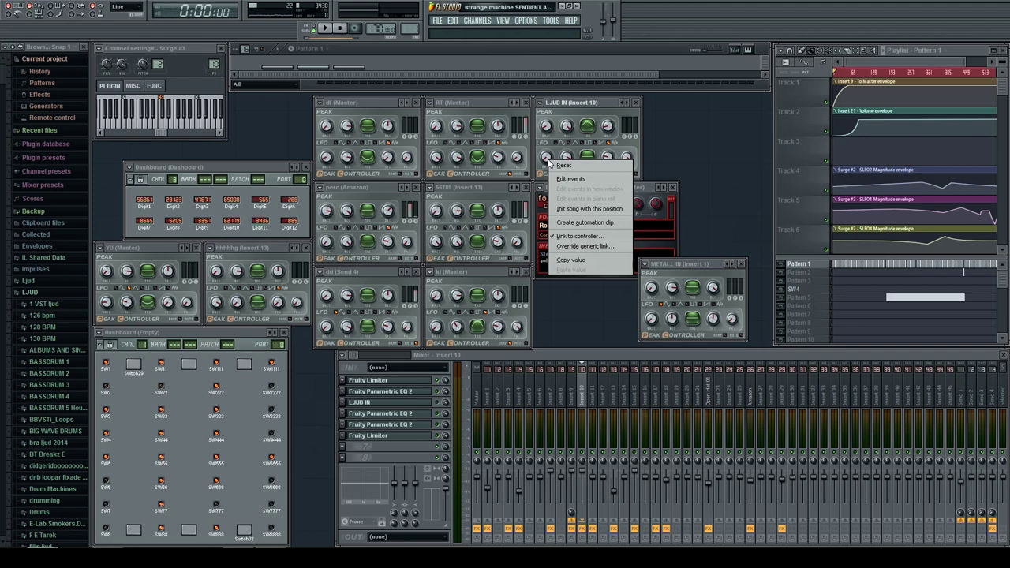
pyautogui.click(568, 235)
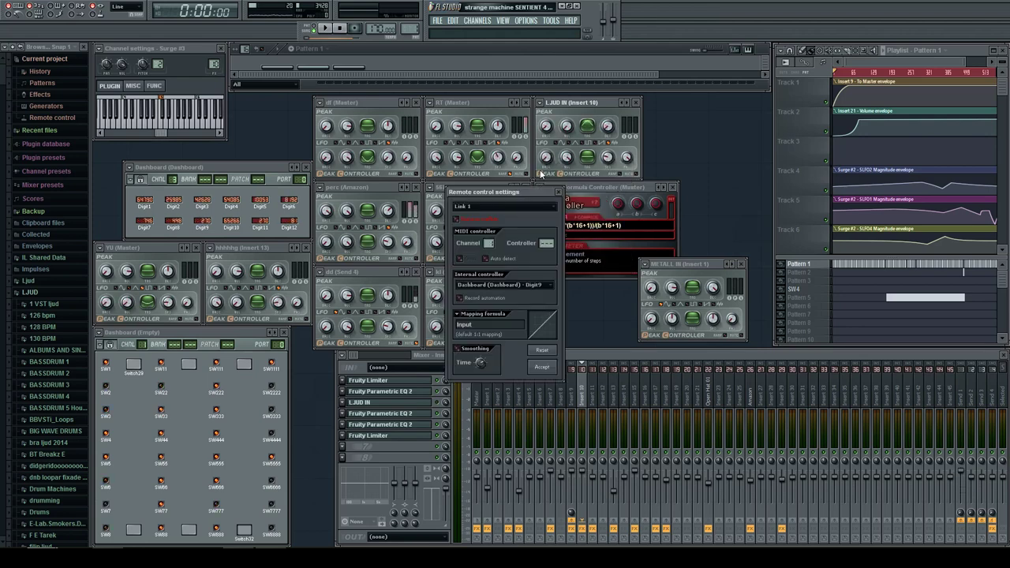
pyautogui.click(458, 314)
pyautogui.click(473, 341)
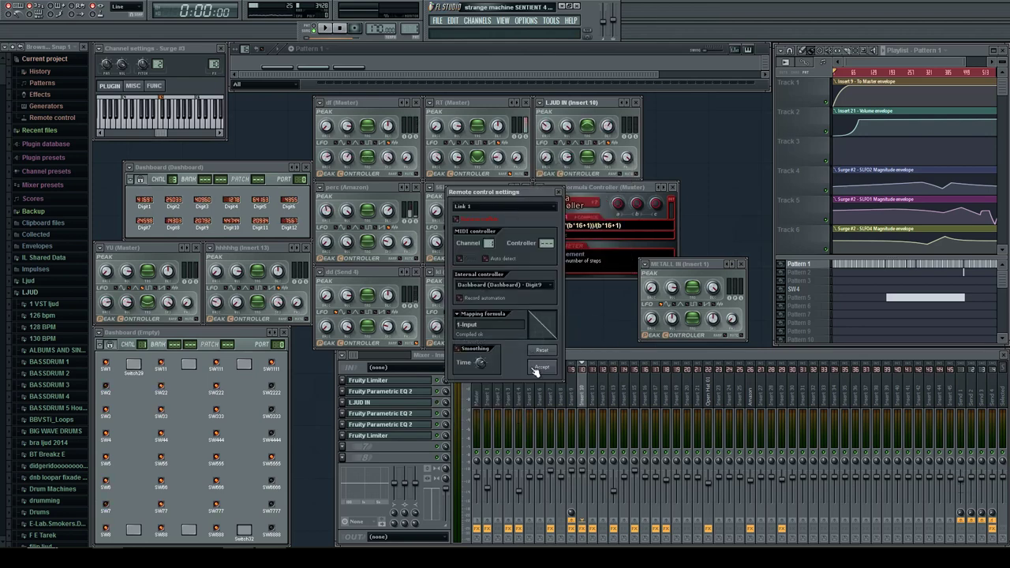
pyautogui.click(538, 368)
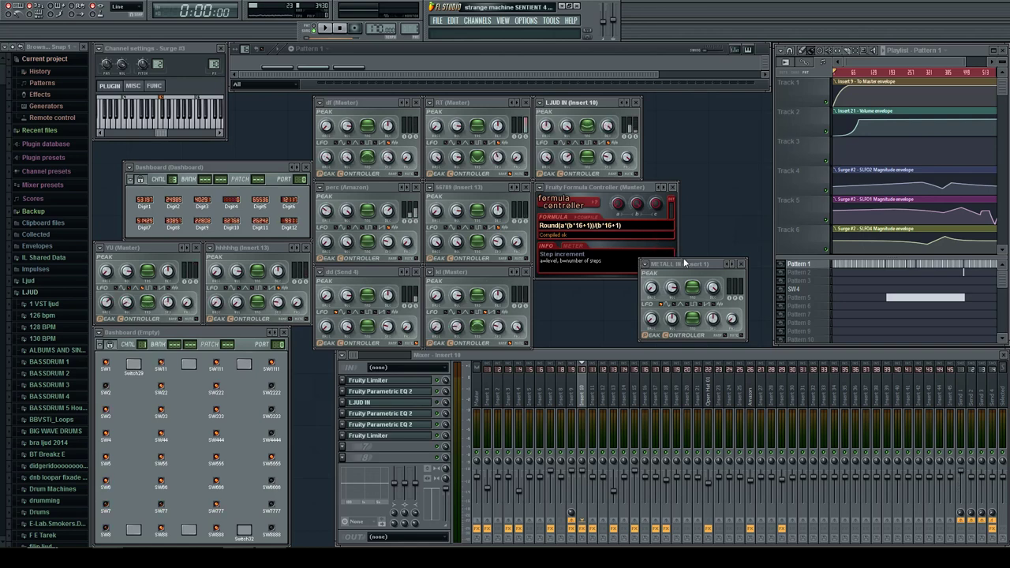
pyautogui.moveTo(681, 267); pyautogui.dragTo(701, 269)
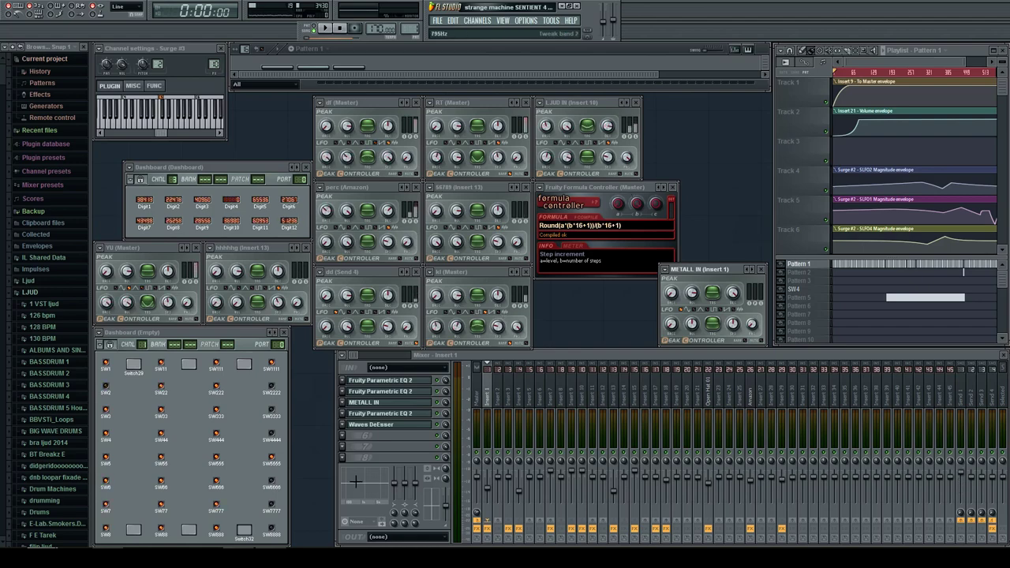
# Step: Switch to Open Broadcaster Software and enable the Video Capture Device source in the current scene
pyautogui.hotkey('alt', 'Tab')
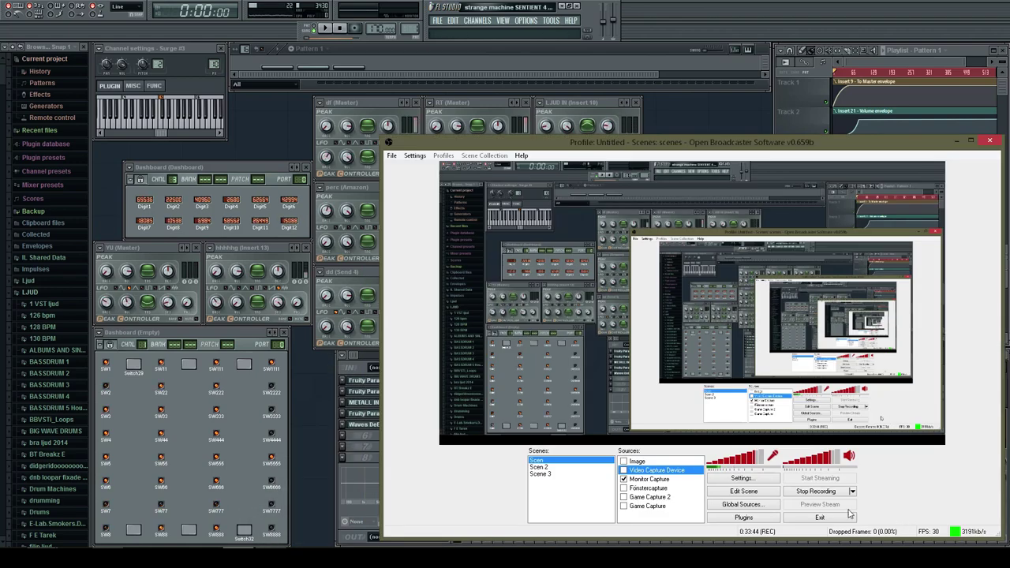
pyautogui.click(624, 470)
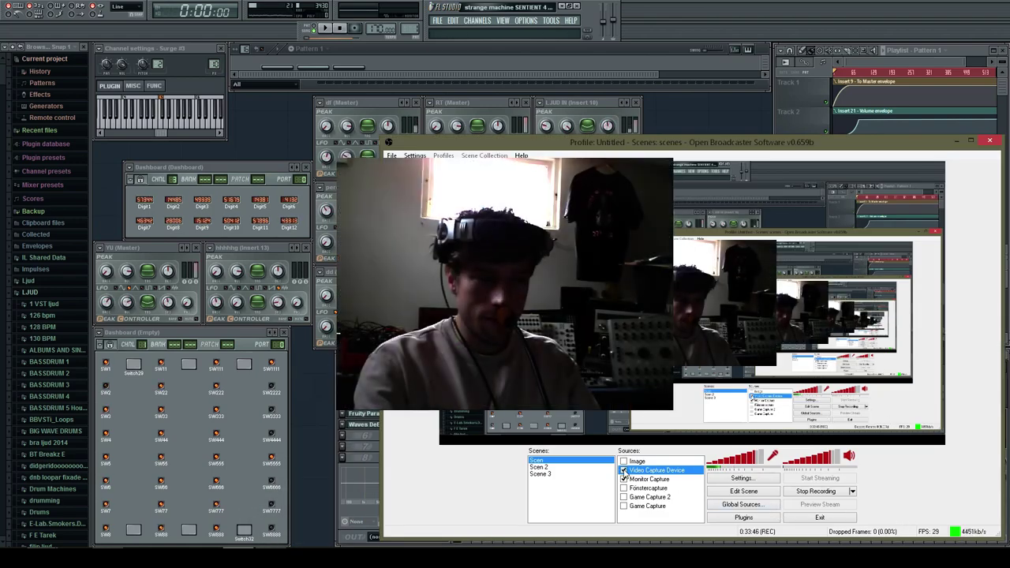
pyautogui.click(623, 478)
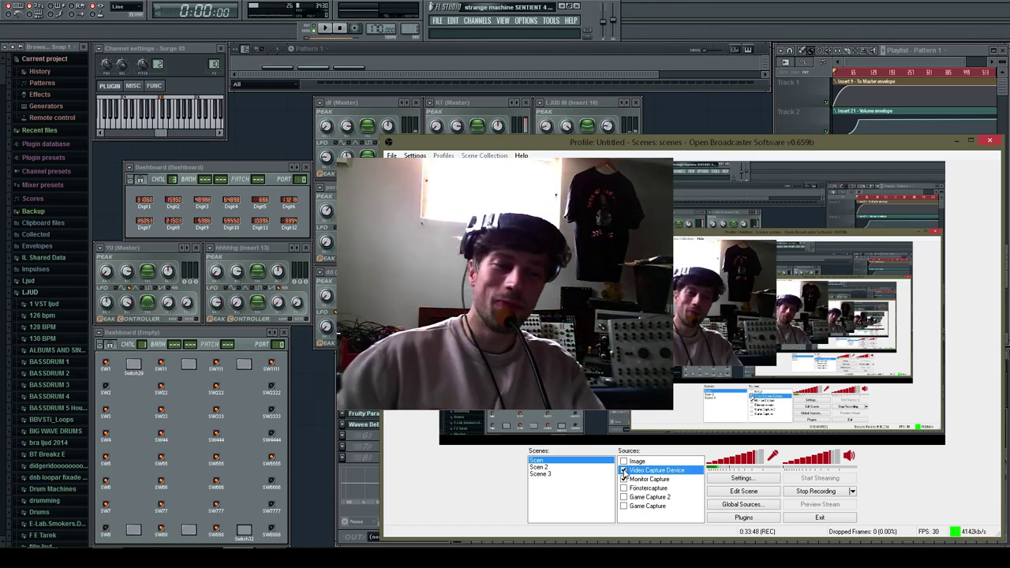